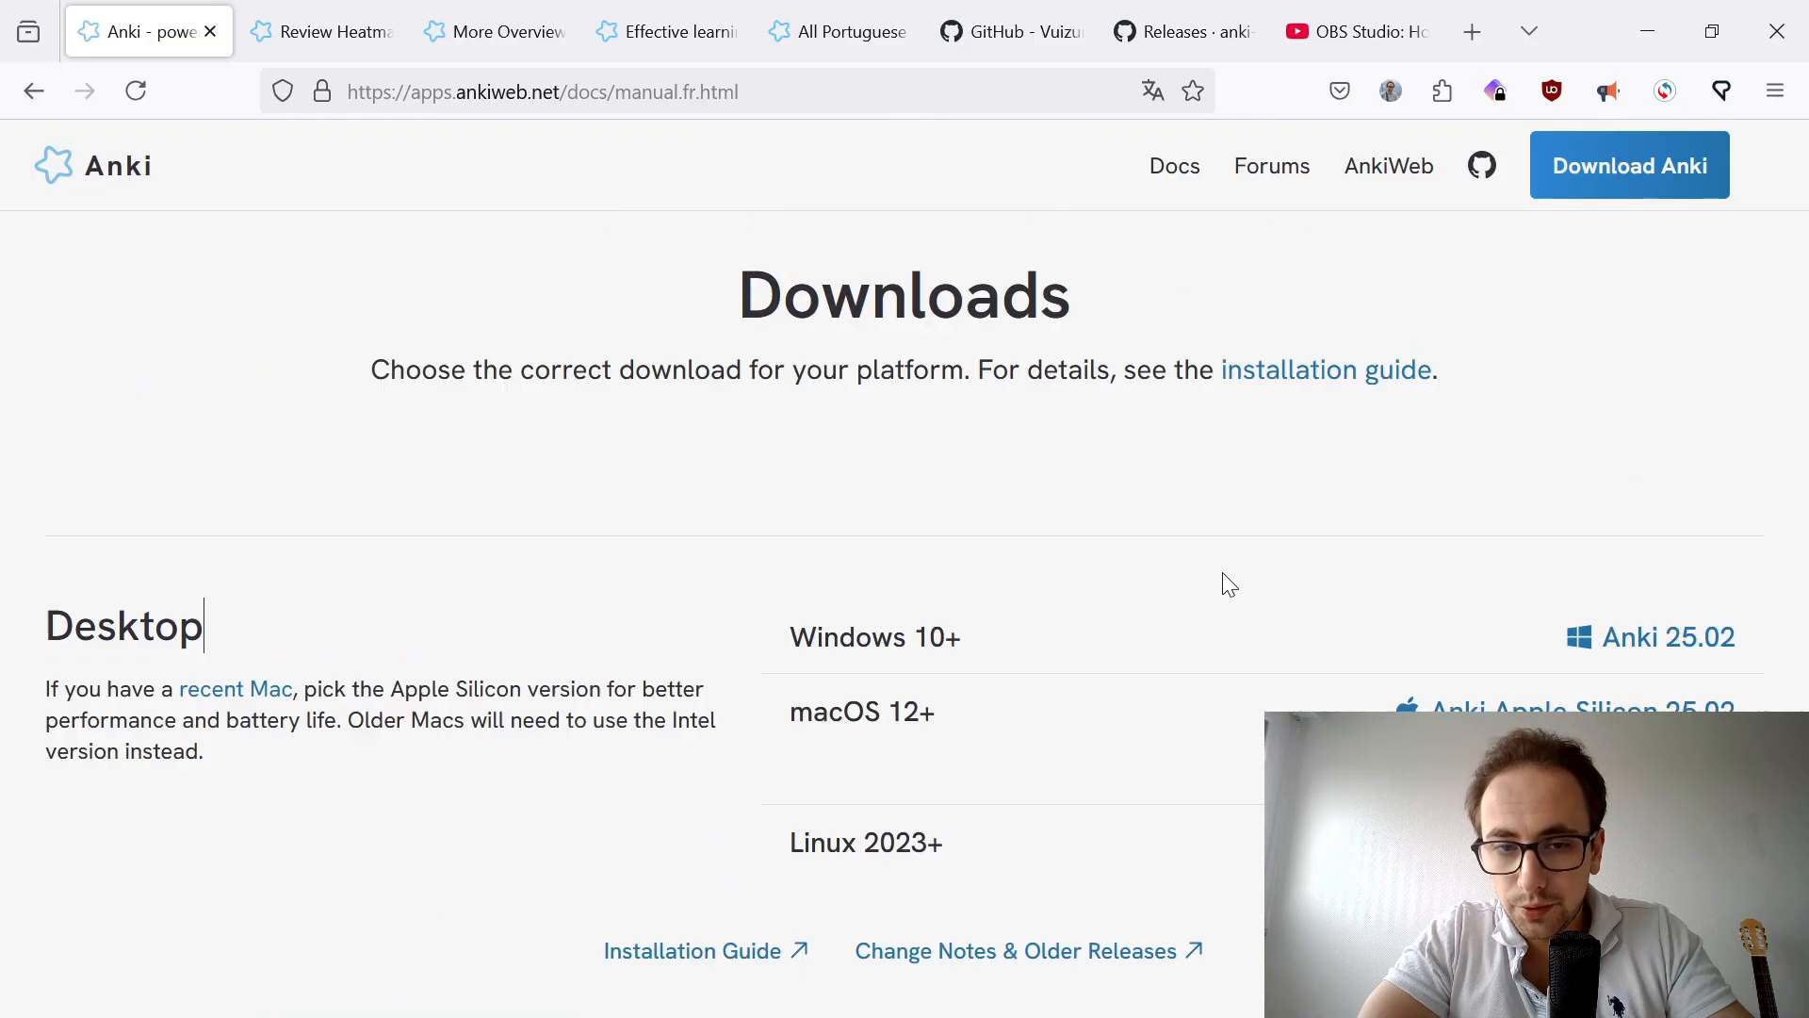
Open the AnkiWeb account sign-up page from Anki's synchronisation login dialog
scroll(1030, 638, "down", 3)
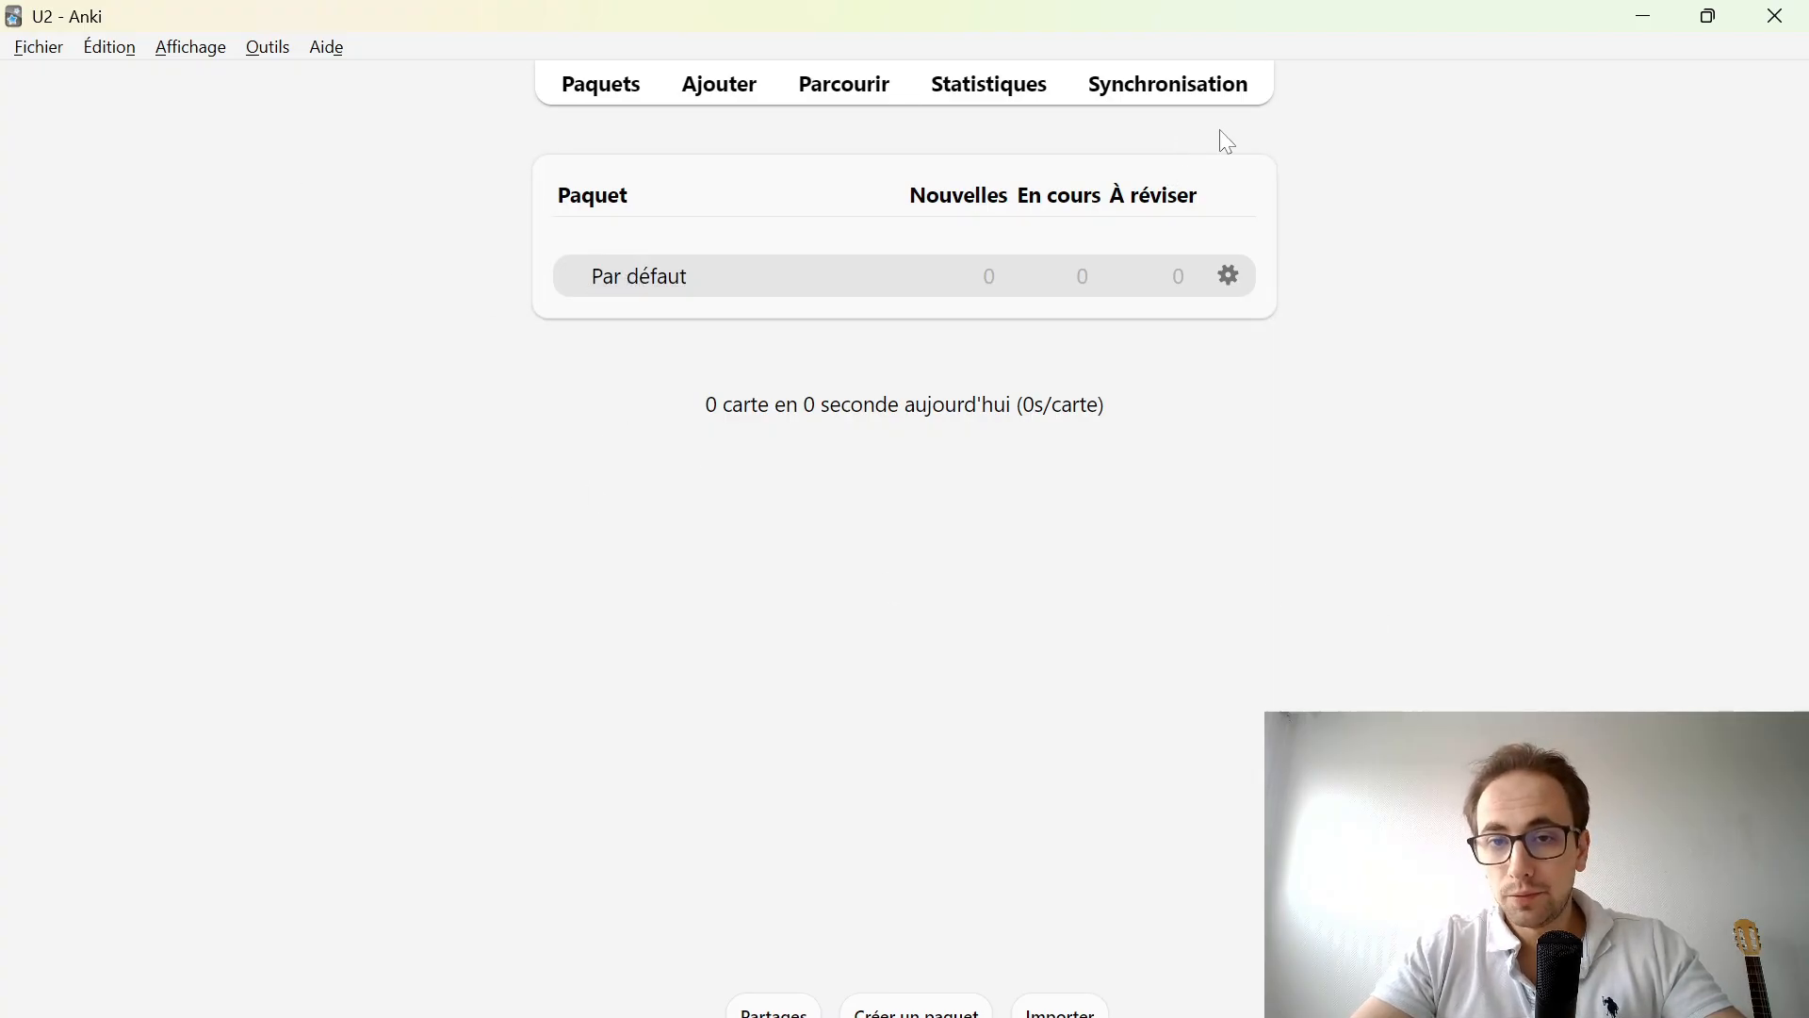
left_click(1209, 95)
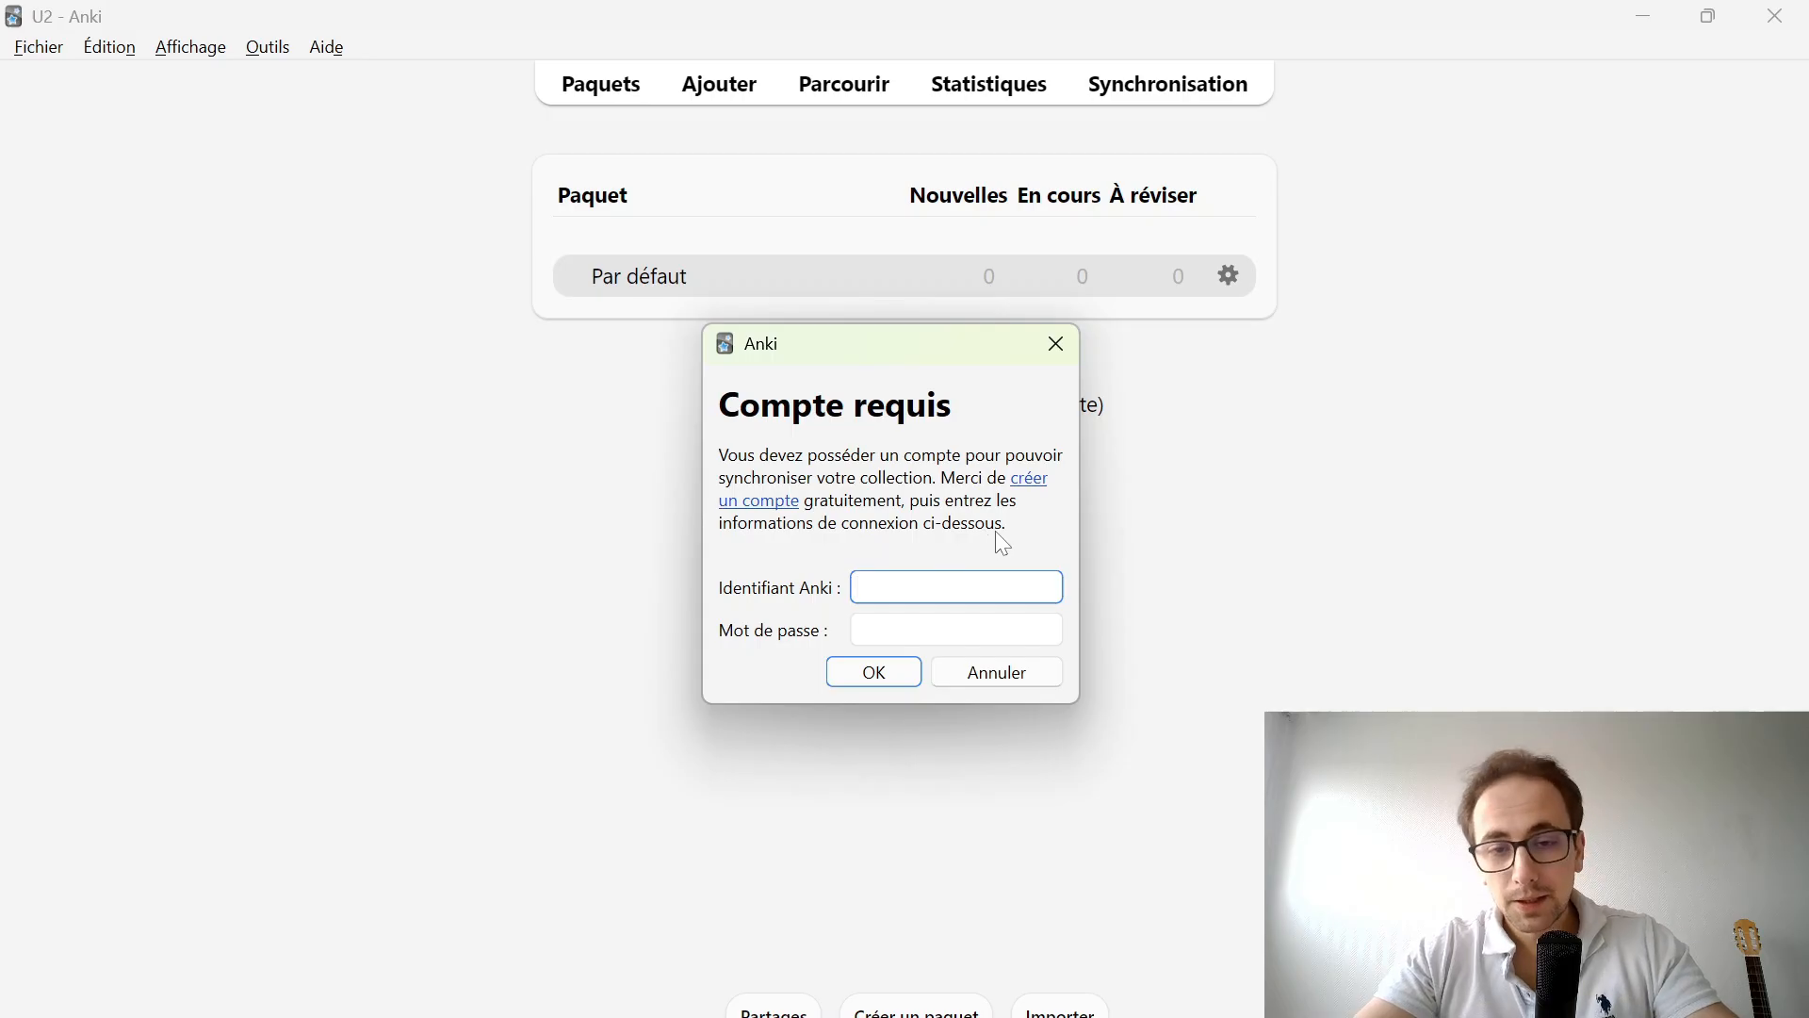
left_click(1027, 481)
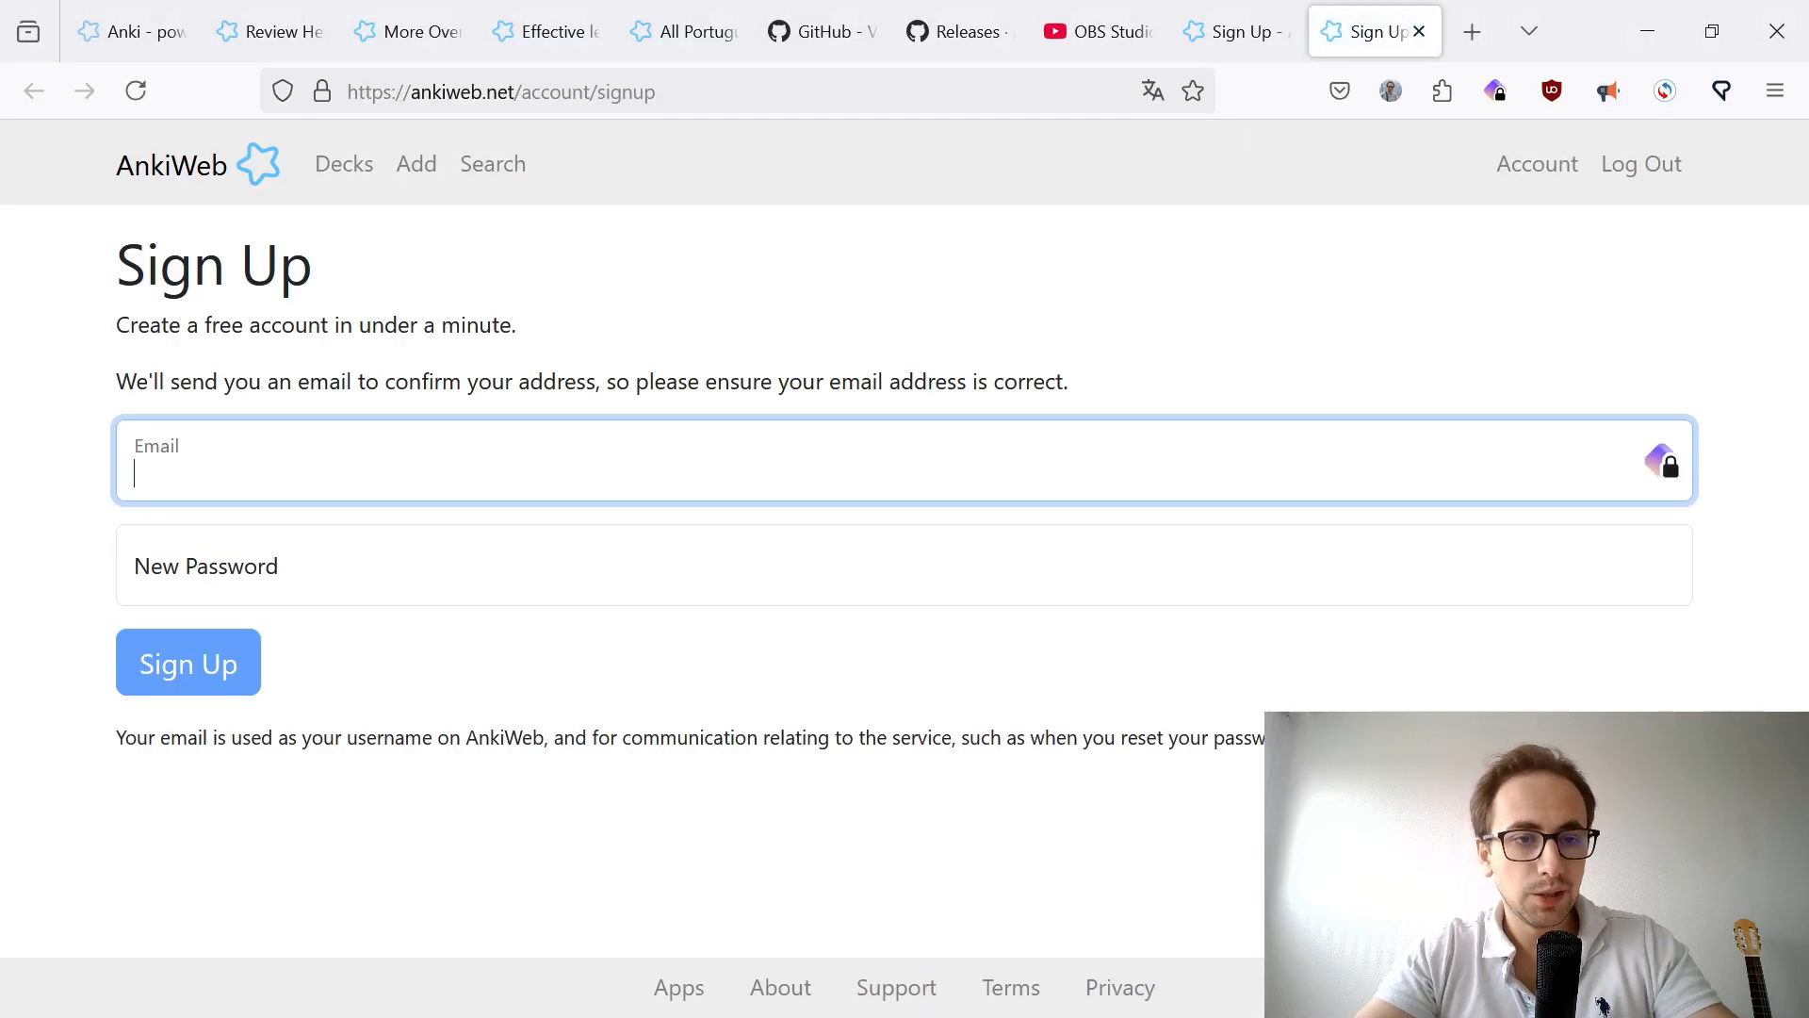
key("Escape")
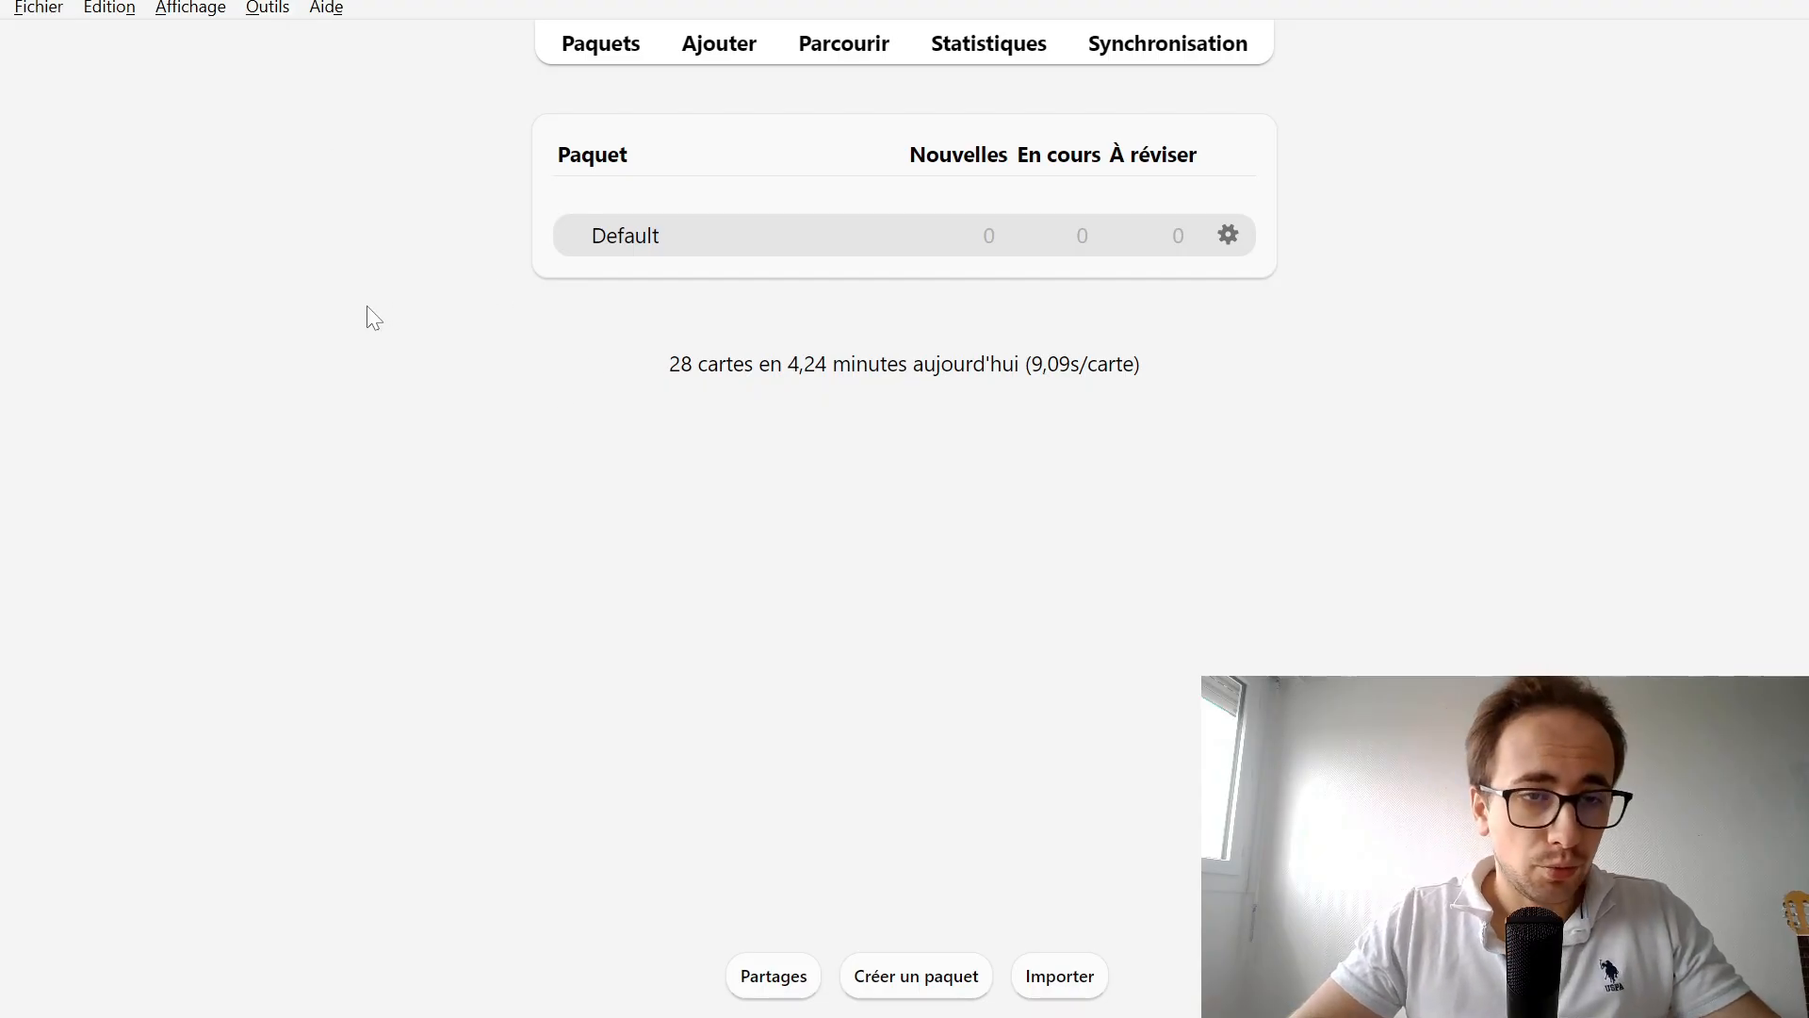
Open the dialog for installing an add-on by code from Anki's add-on manager
left_click(269, 12)
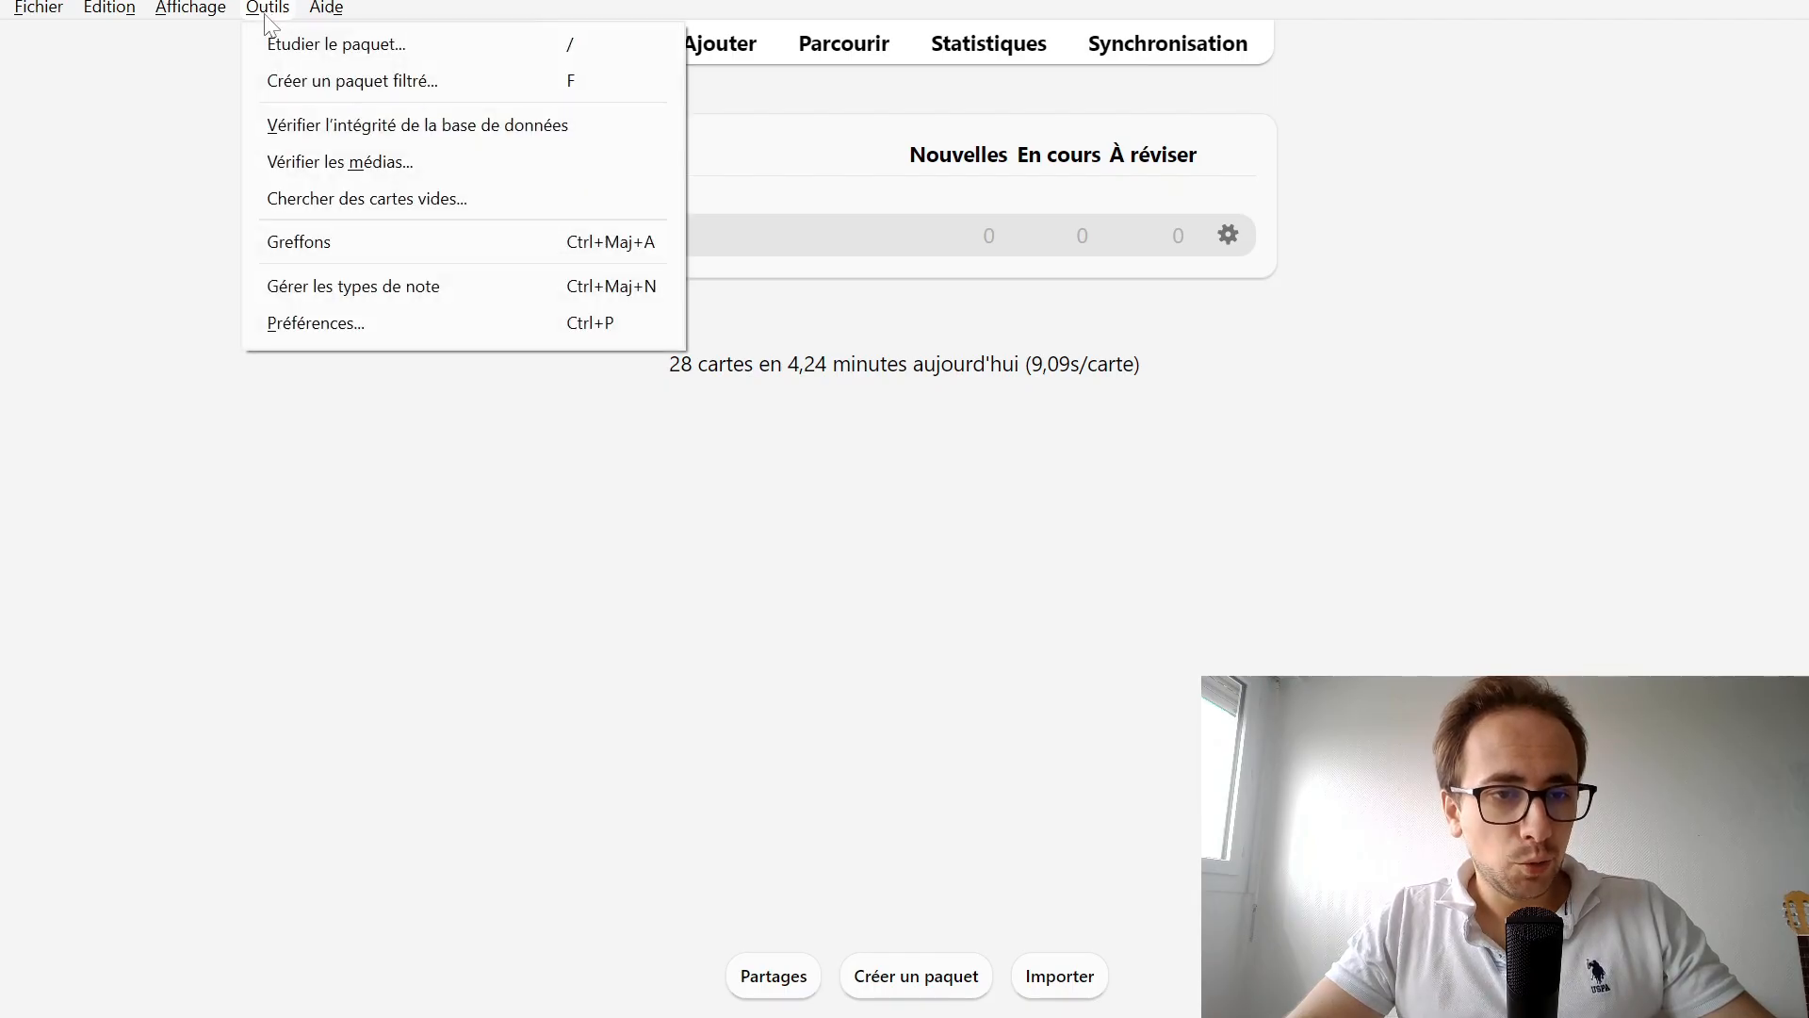
left_click(330, 247)
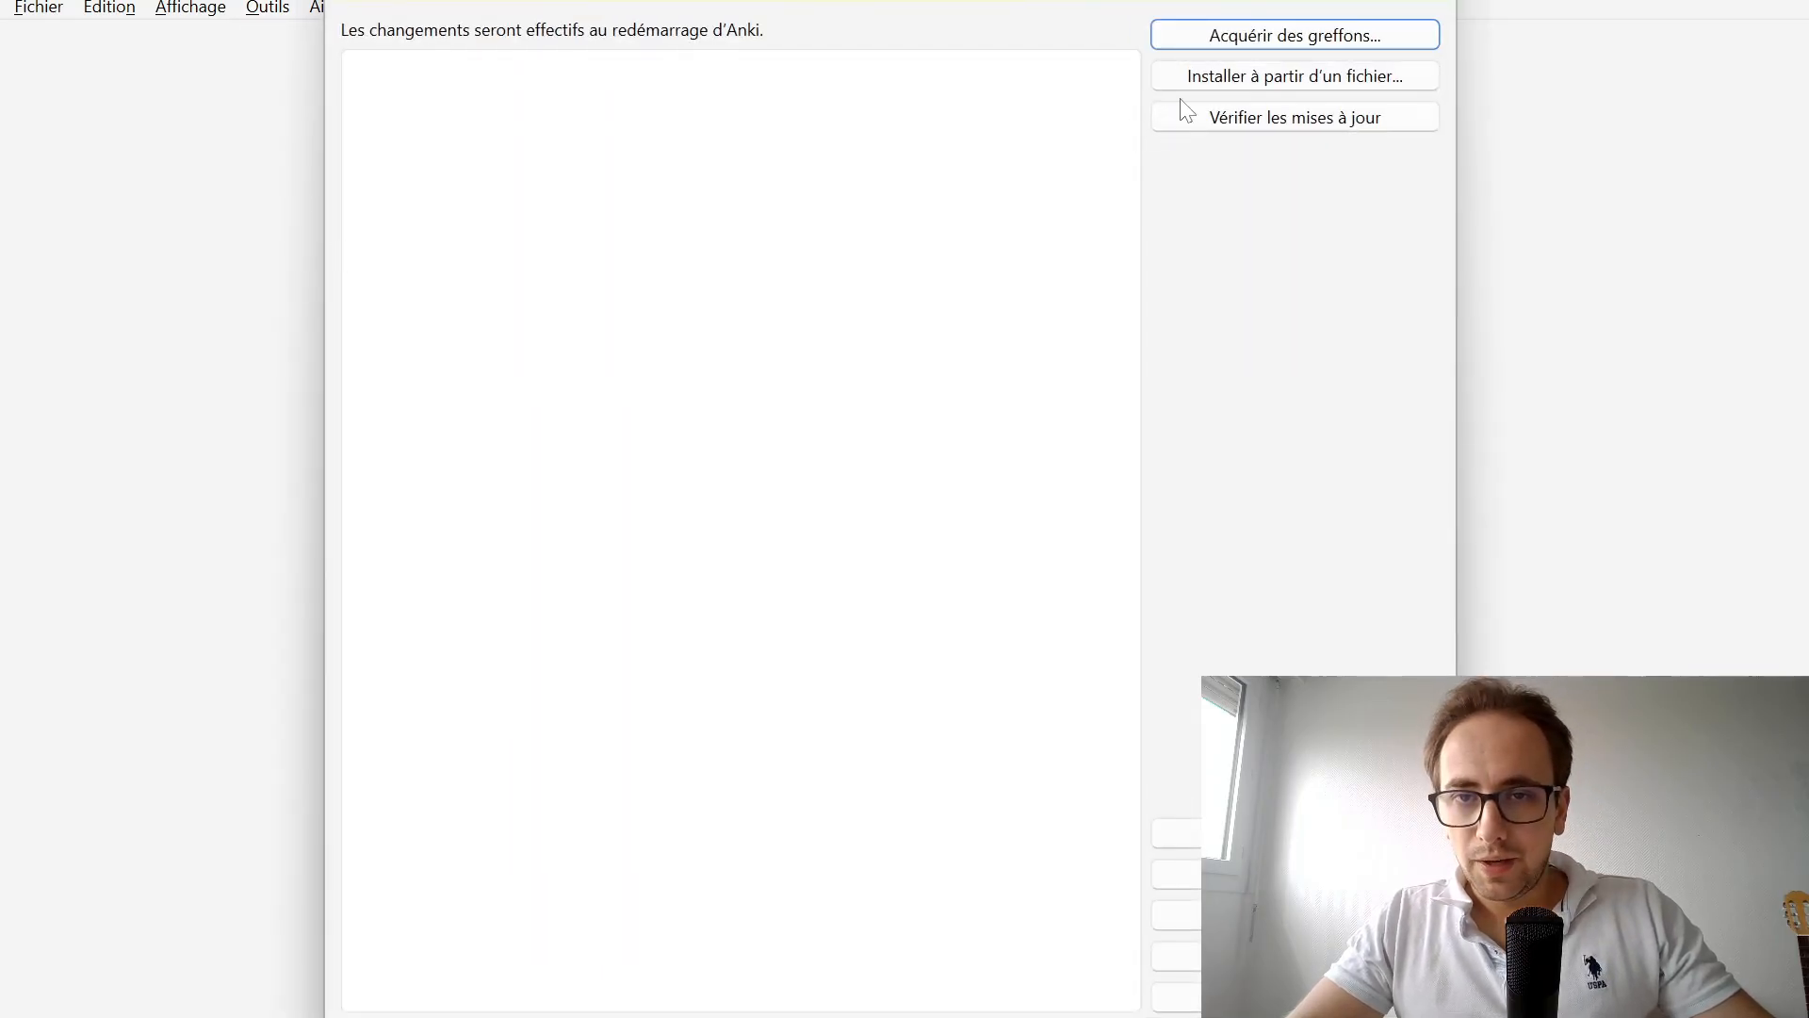
left_click(1277, 43)
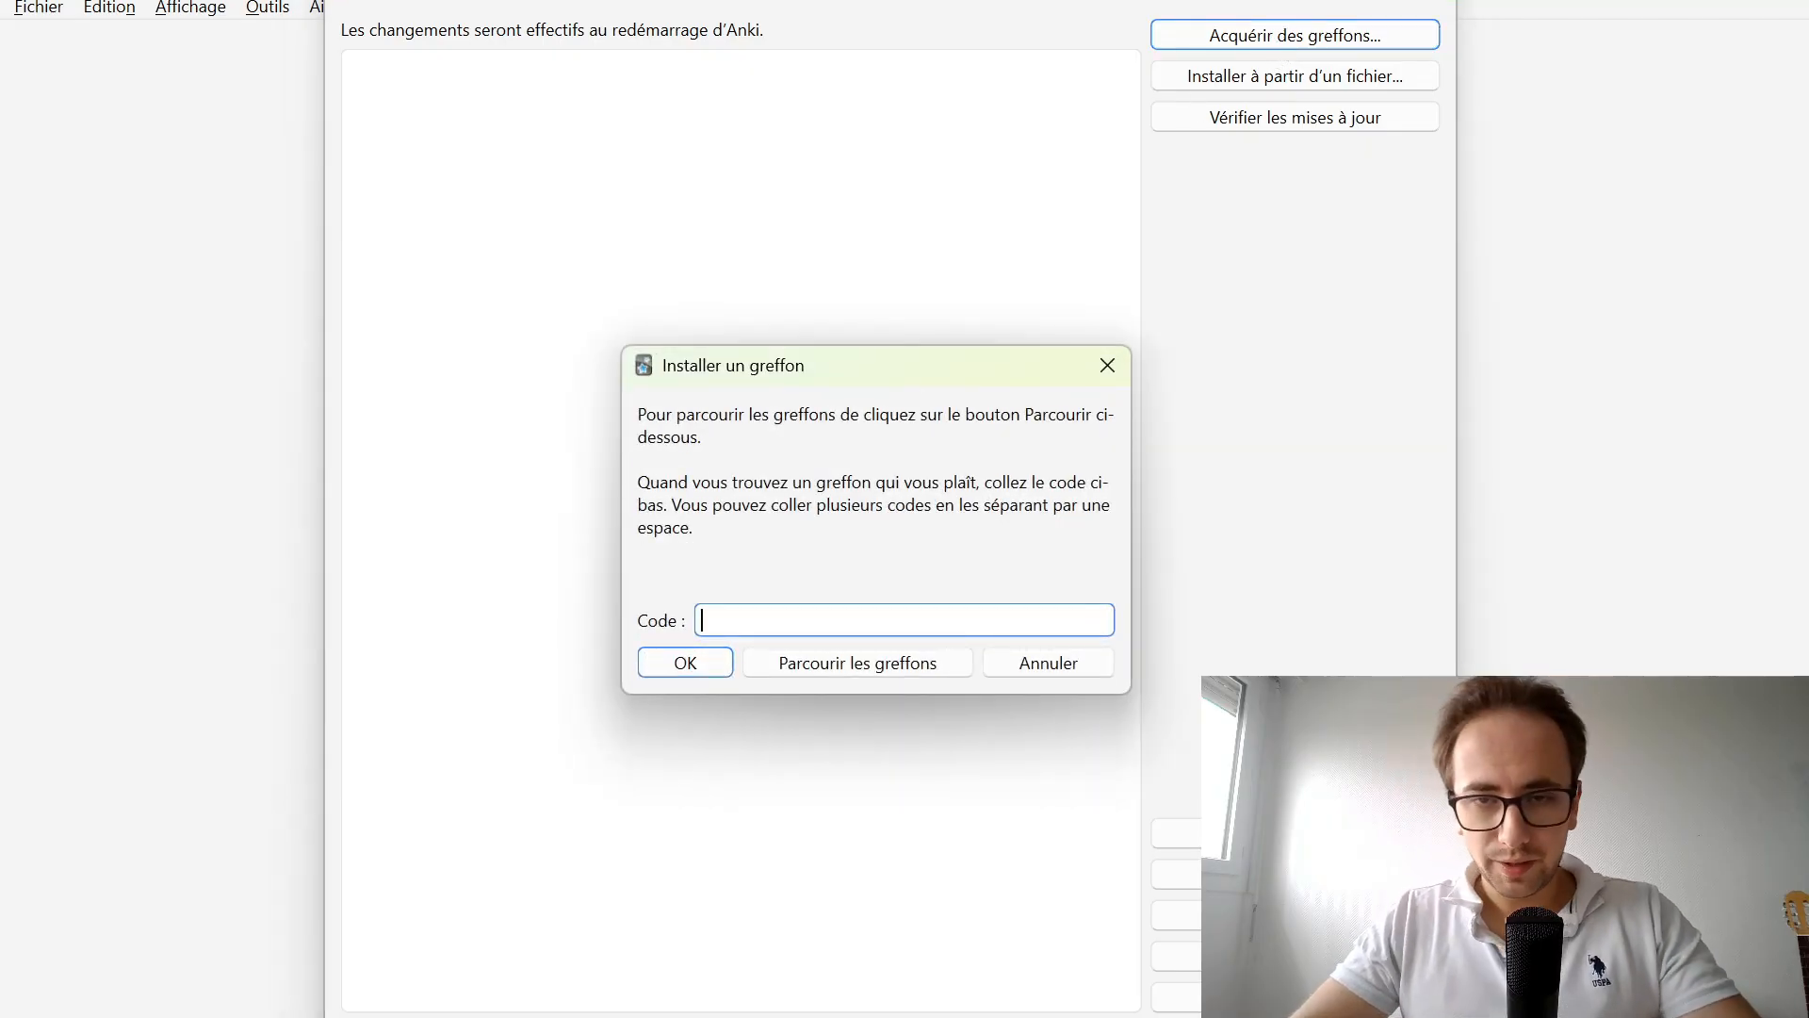
Switch to Firefox and review the Review Heatmap add-on page down to its download code
key("alt+Tab")
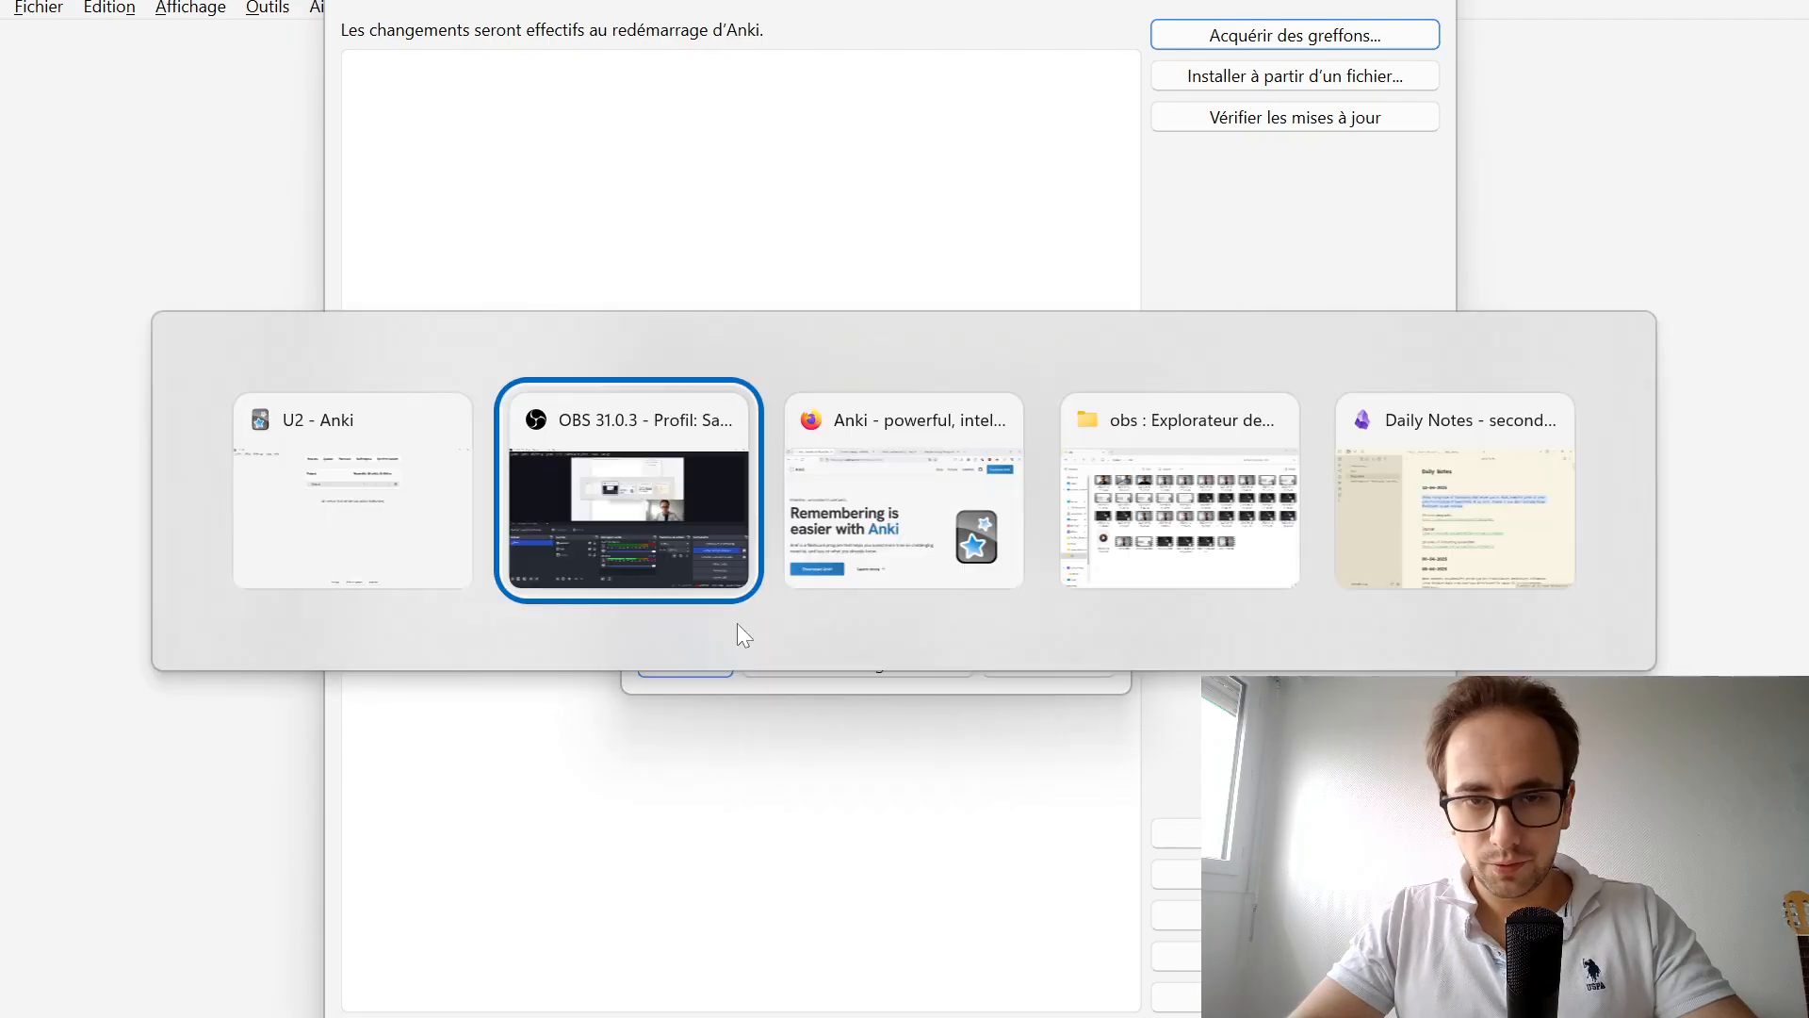
key("alt+Tab")
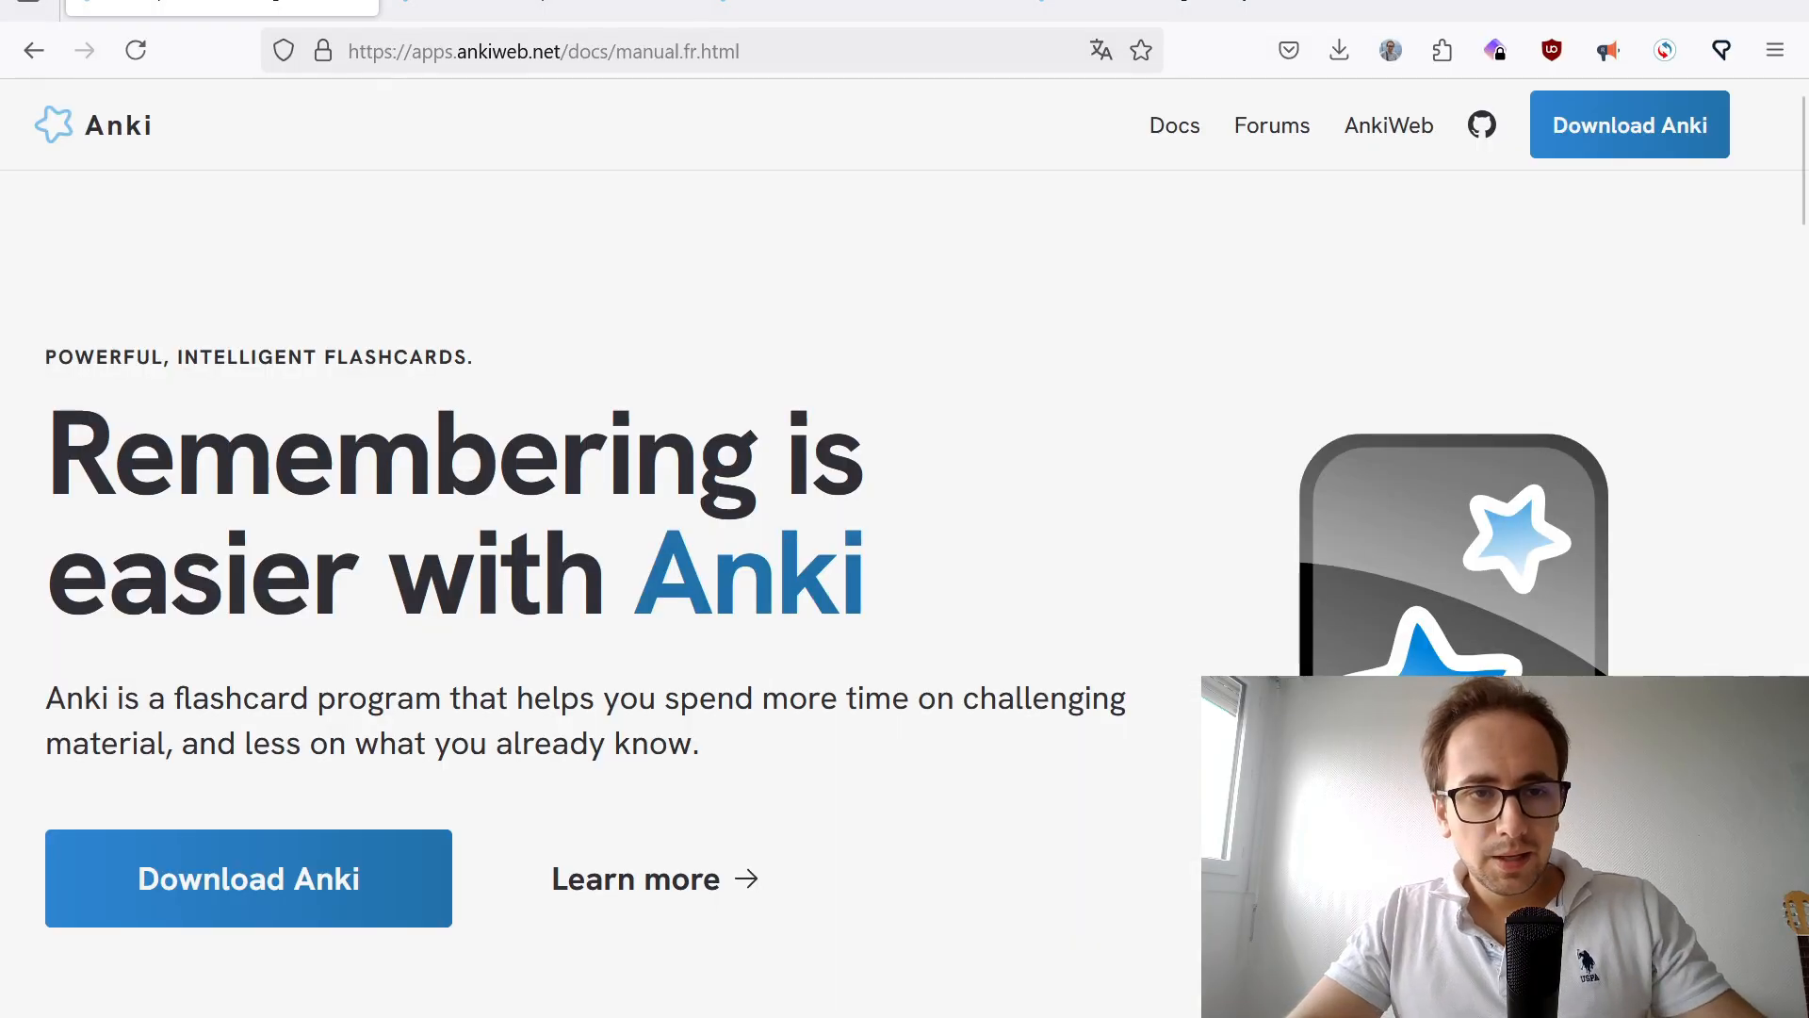
left_click(540, 10)
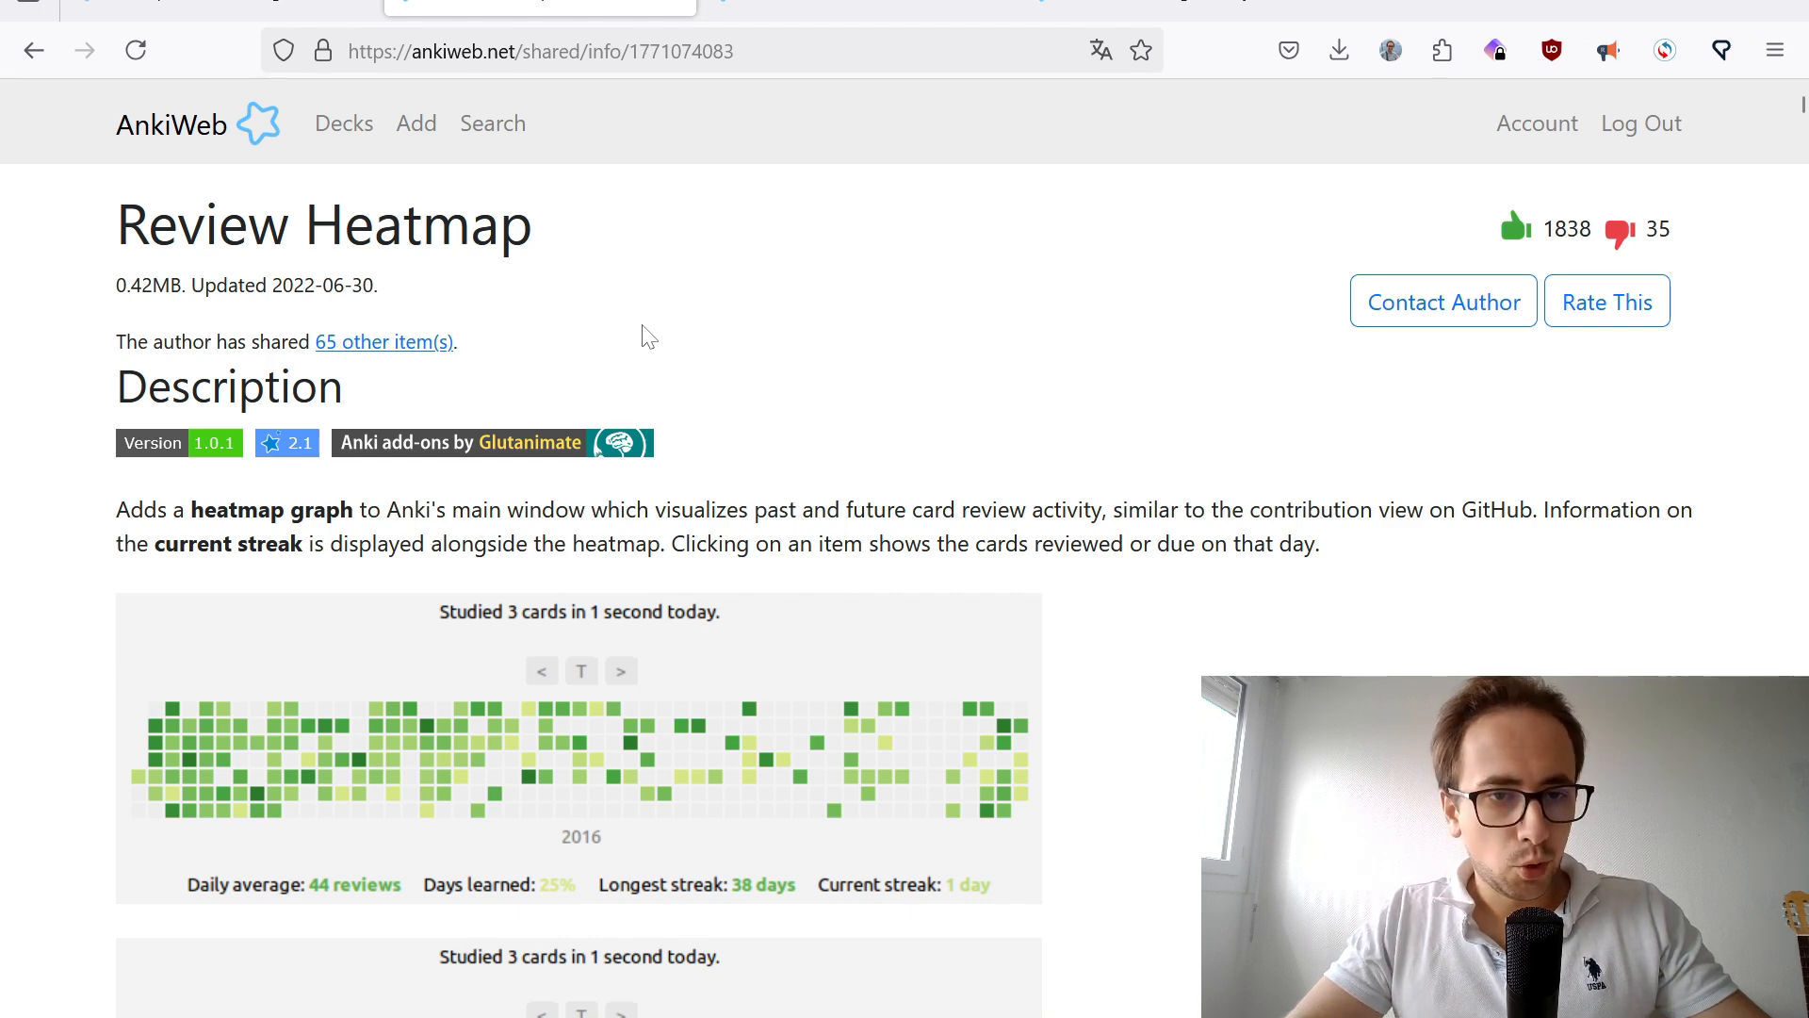
scroll(528, 394, "down", 3)
scroll(512, 396, "up", 3)
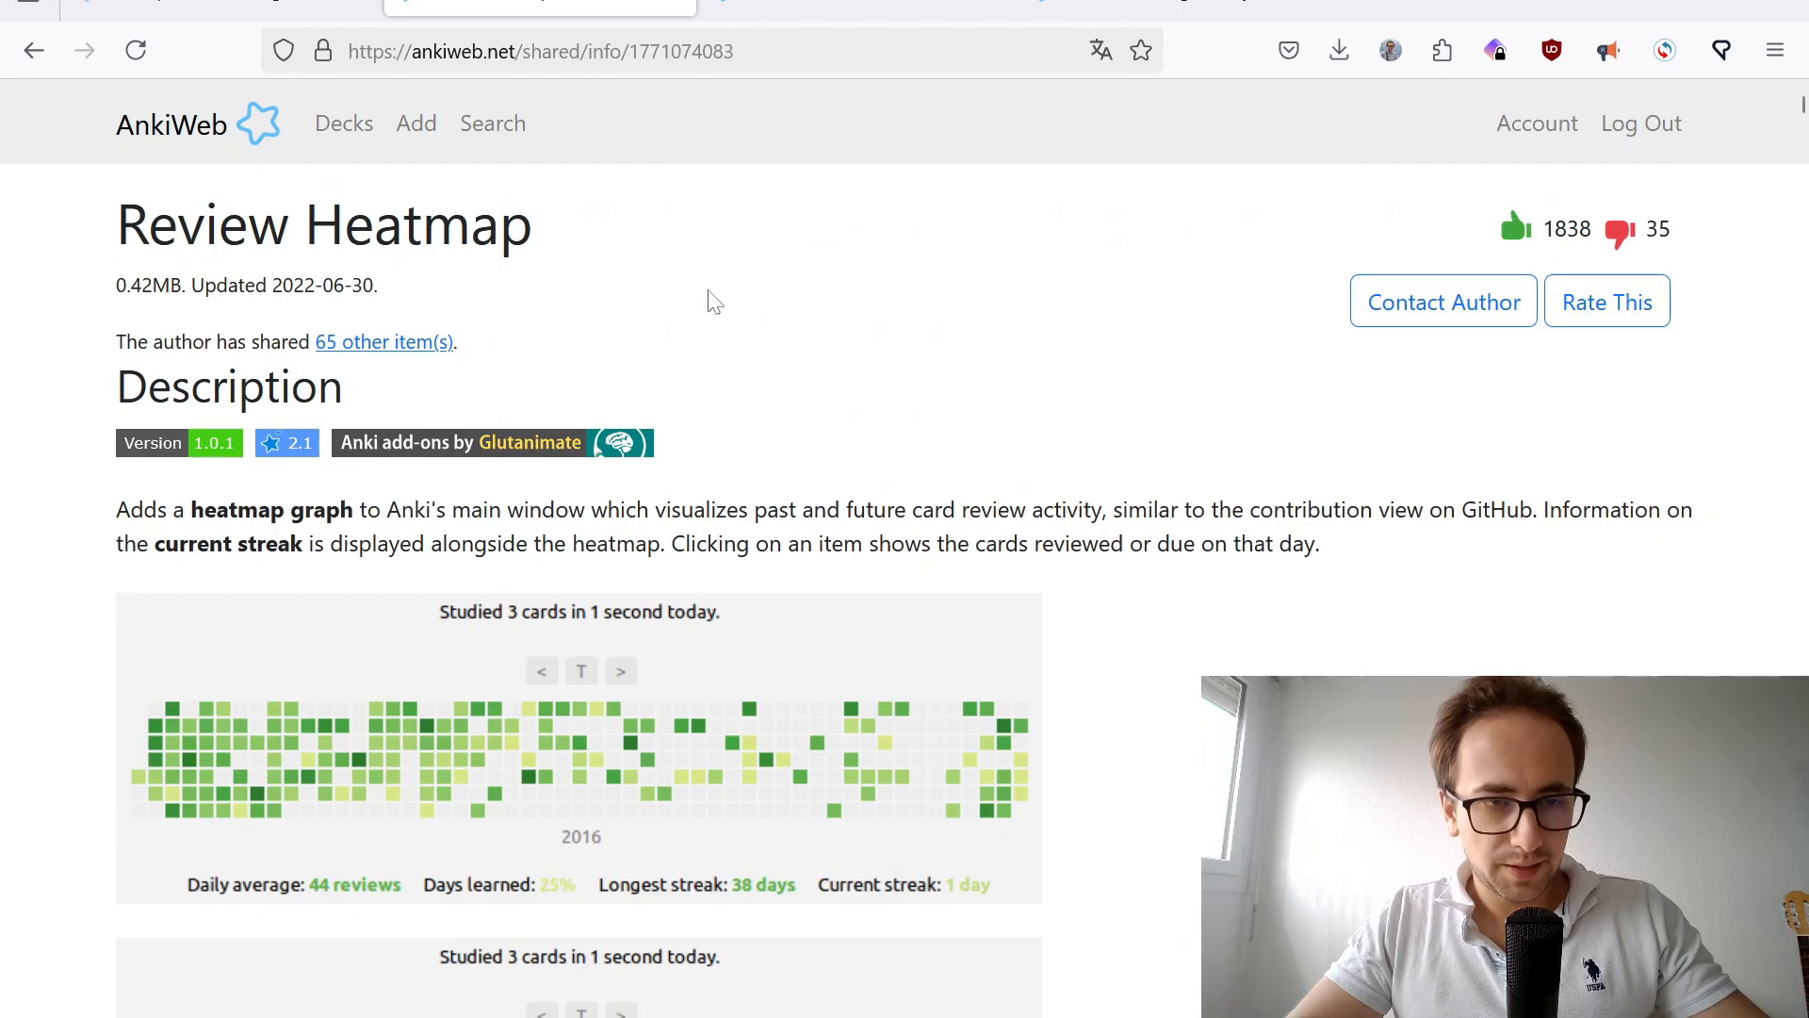
scroll(598, 450, "down", 3)
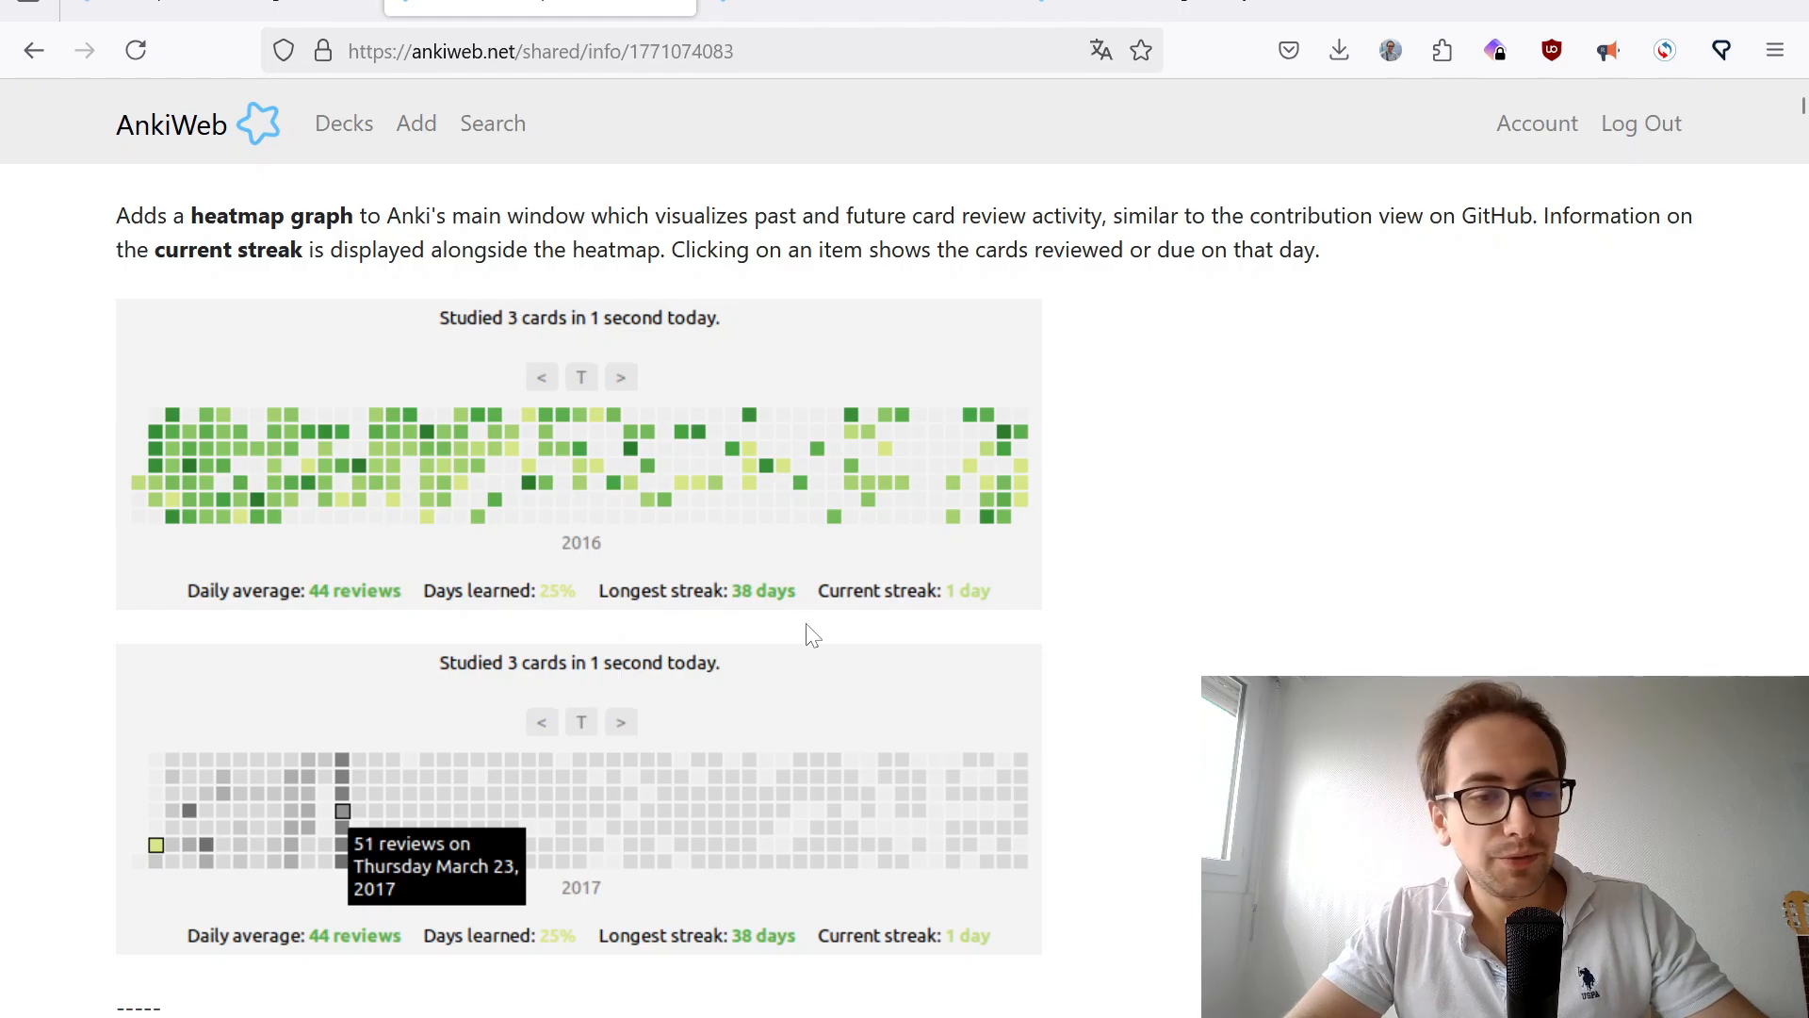
scroll(794, 568, "down", 10)
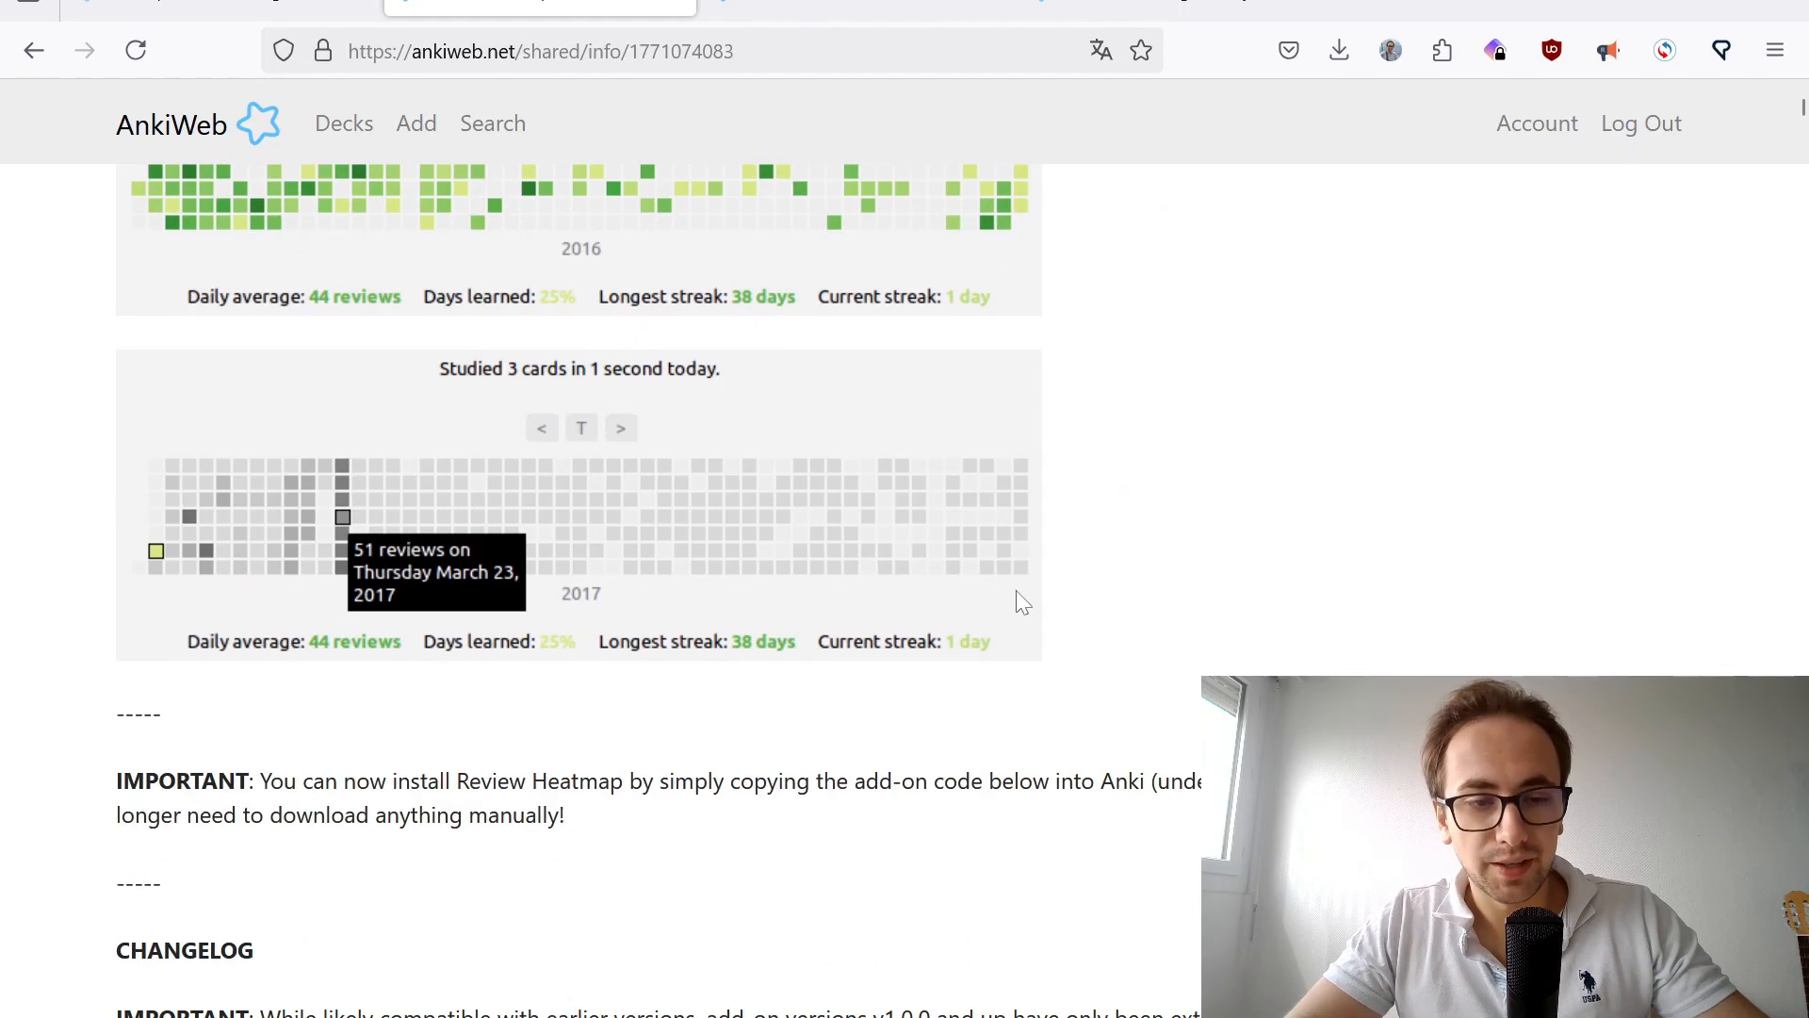
scroll(770, 614, "down", 12)
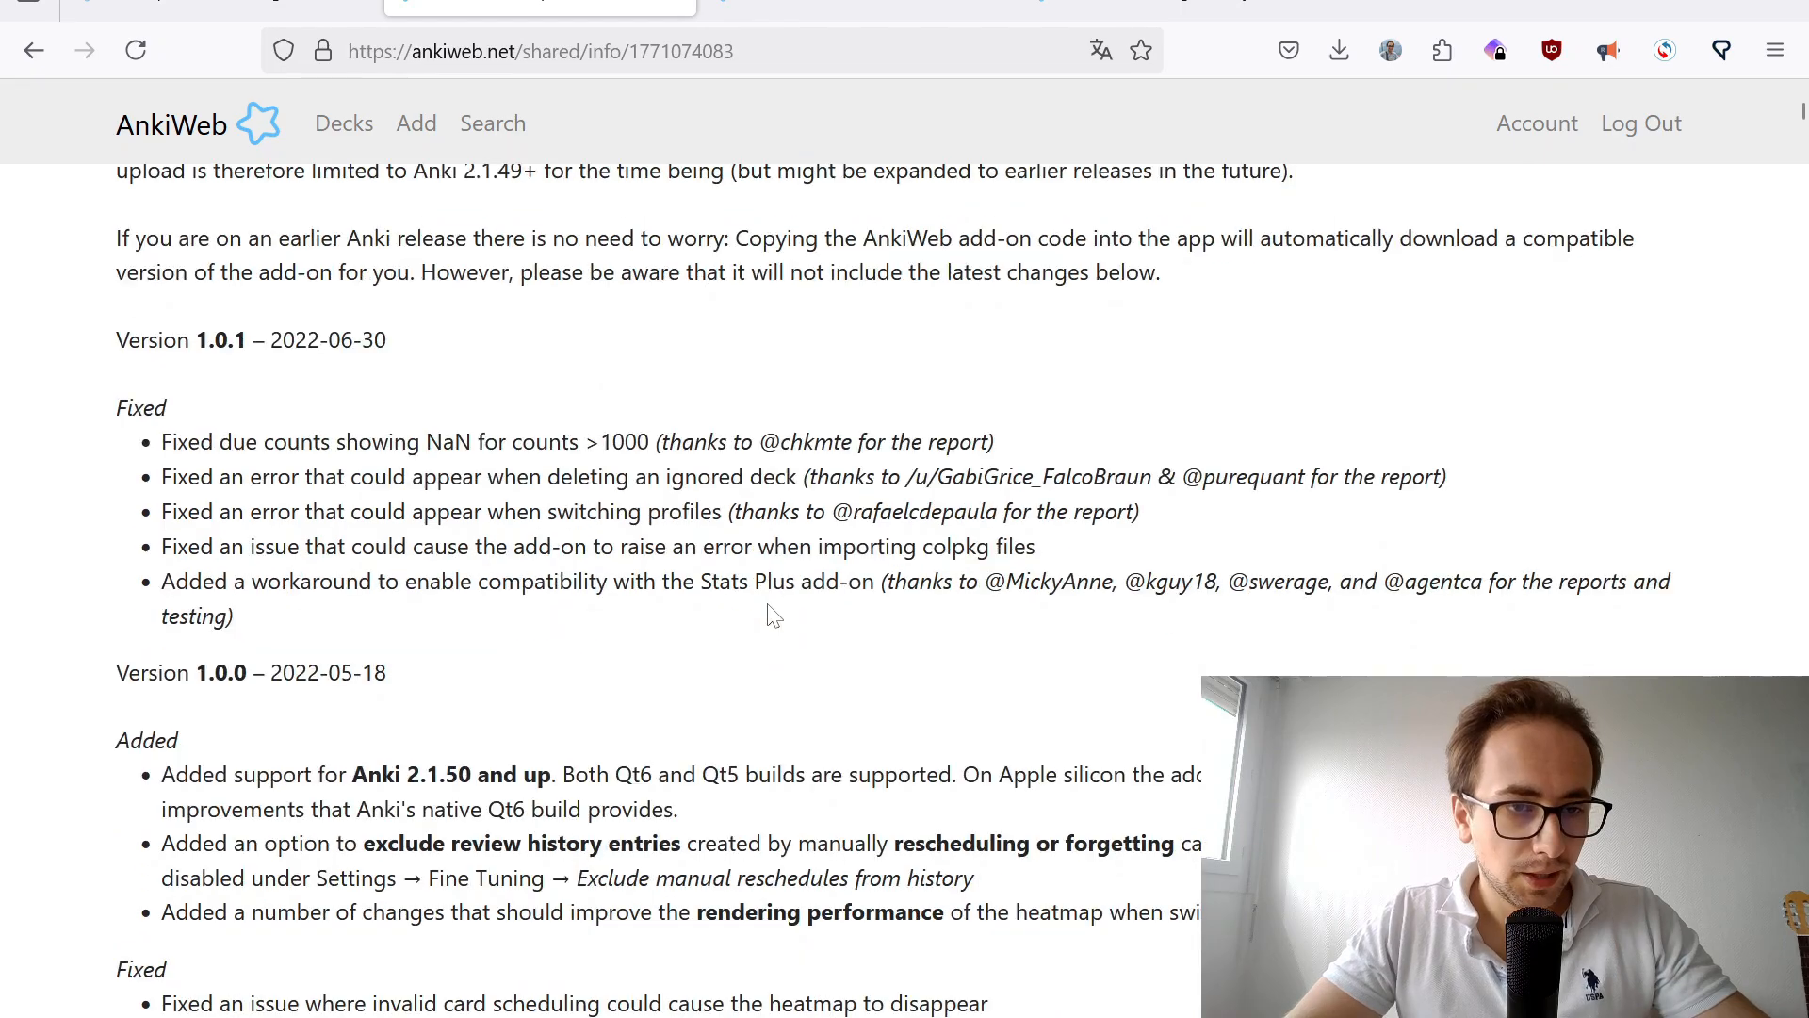
scroll(314, 573, "down", 12)
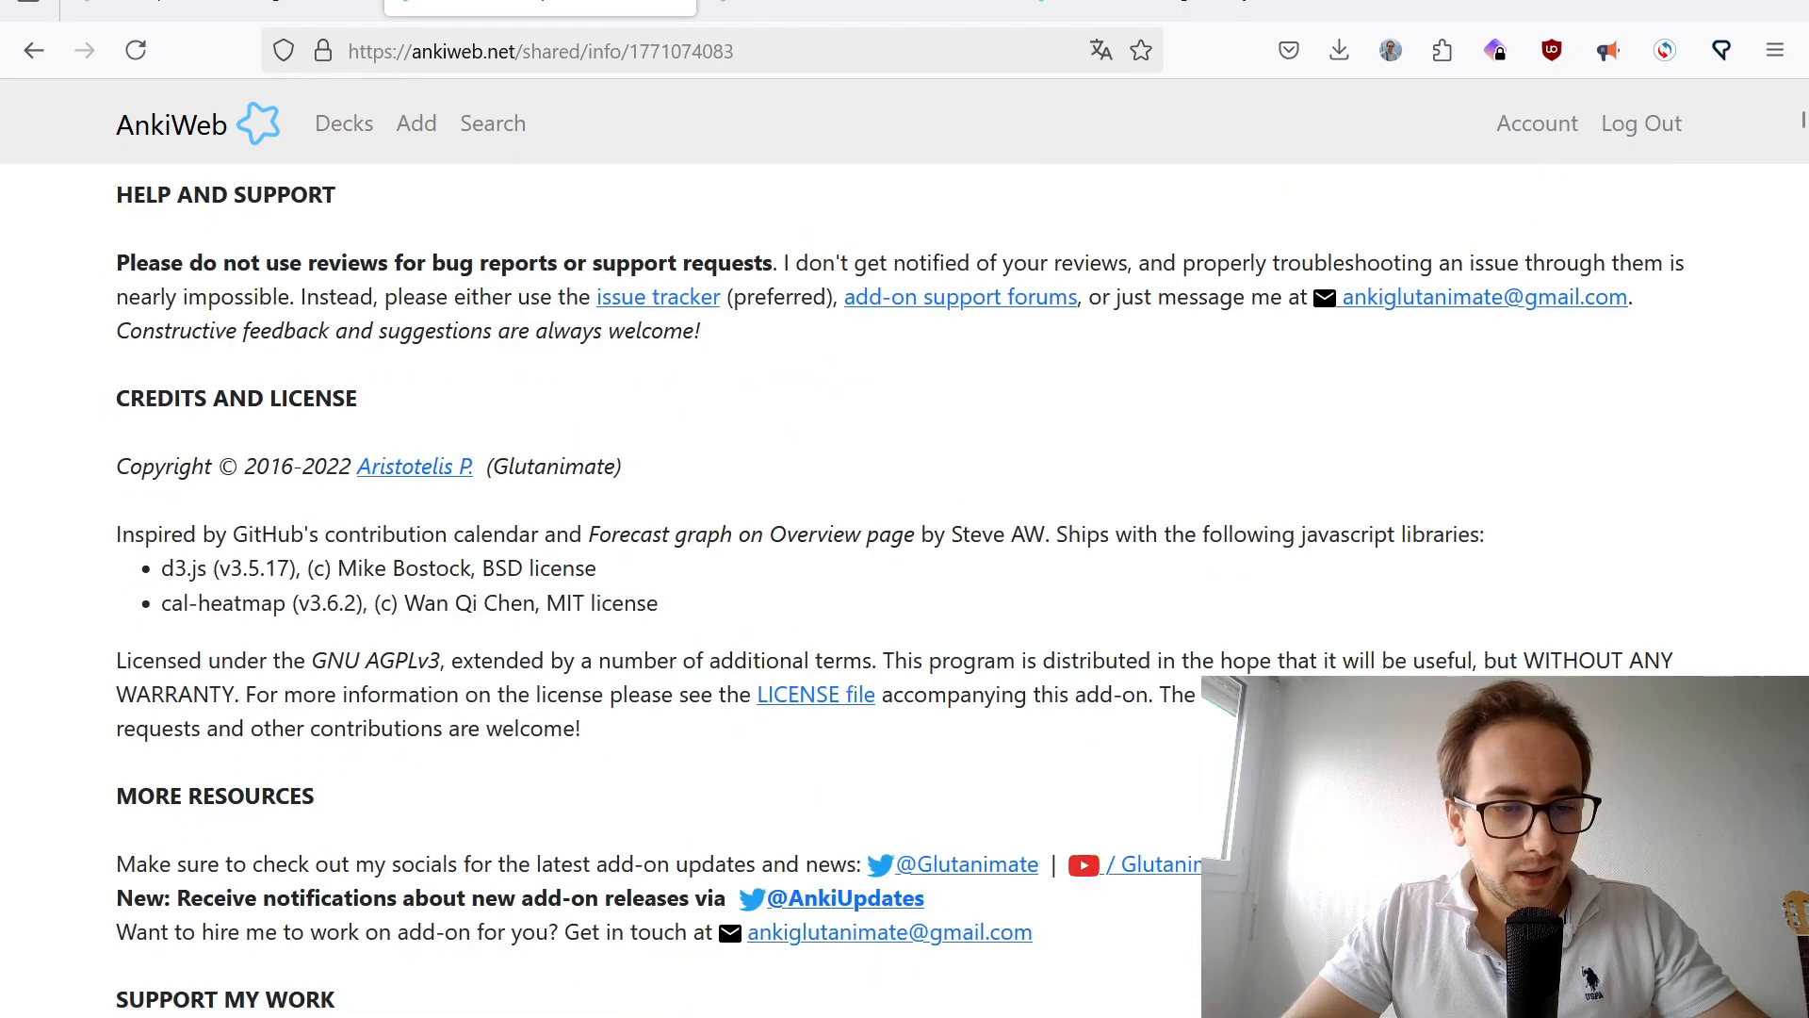
scroll(314, 574, "down", 2)
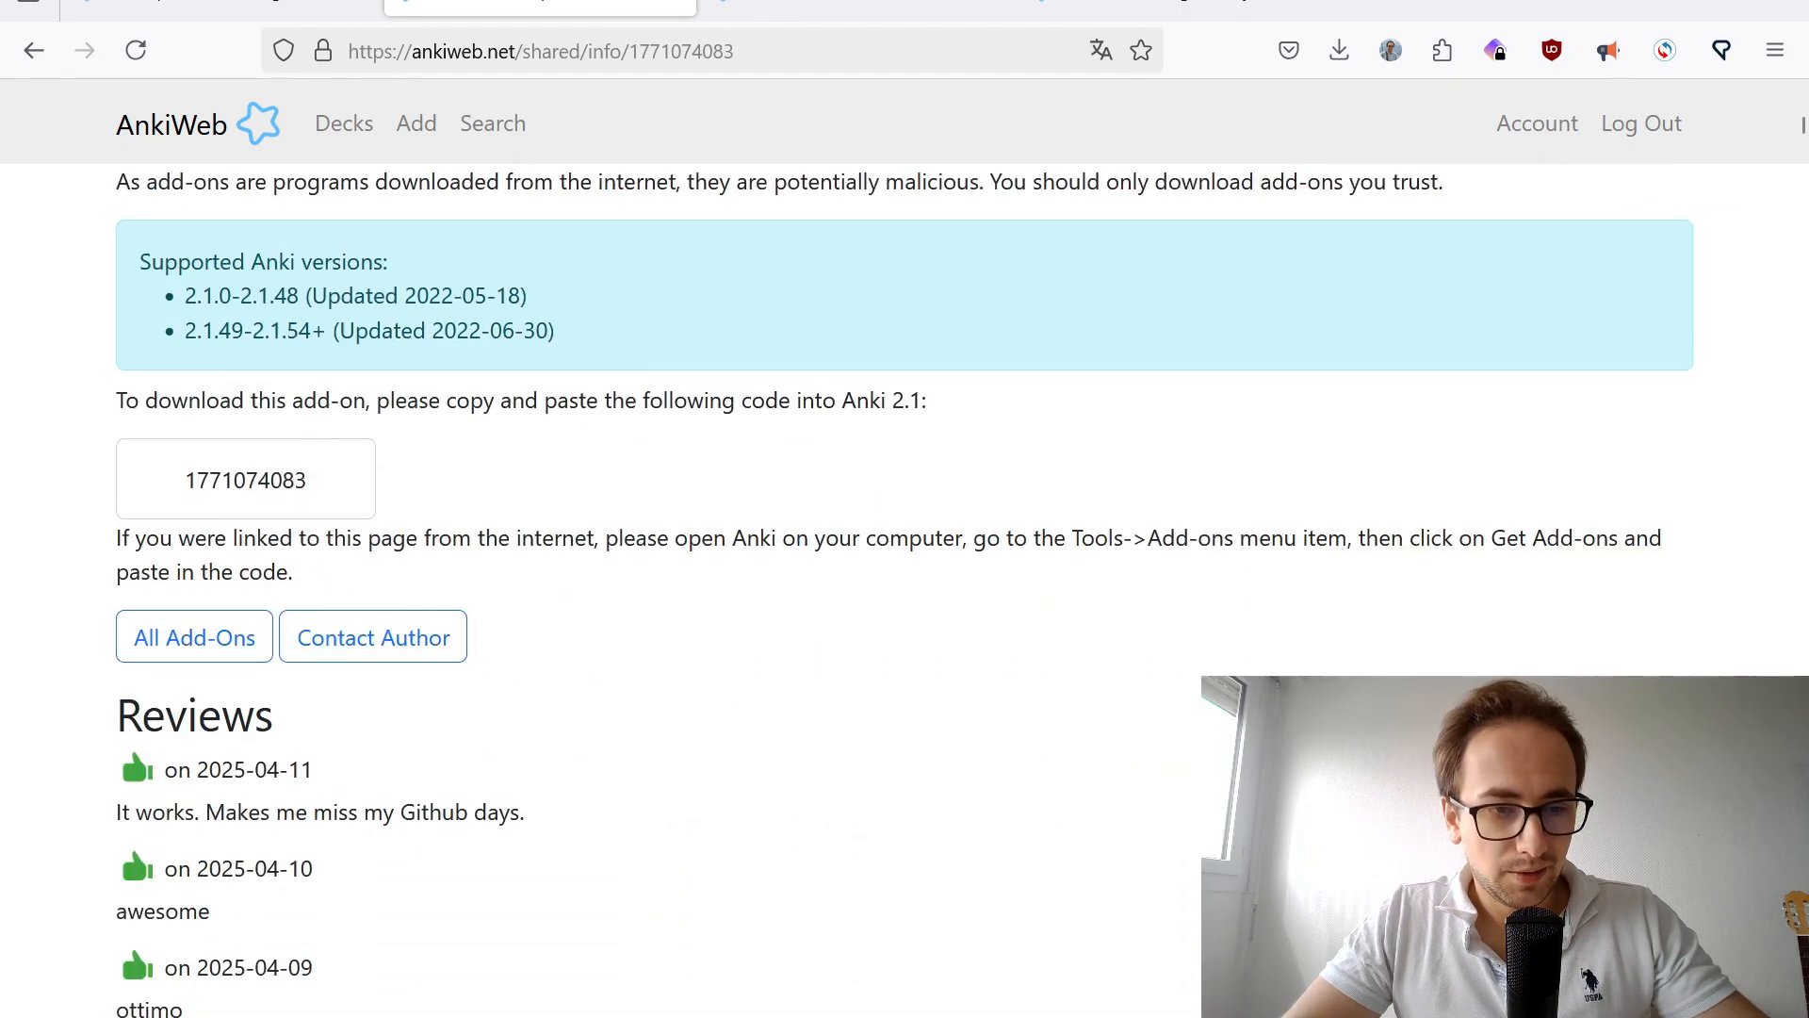
double_click(283, 481)
right_click(283, 477)
left_click(315, 505)
left_click(310, 455)
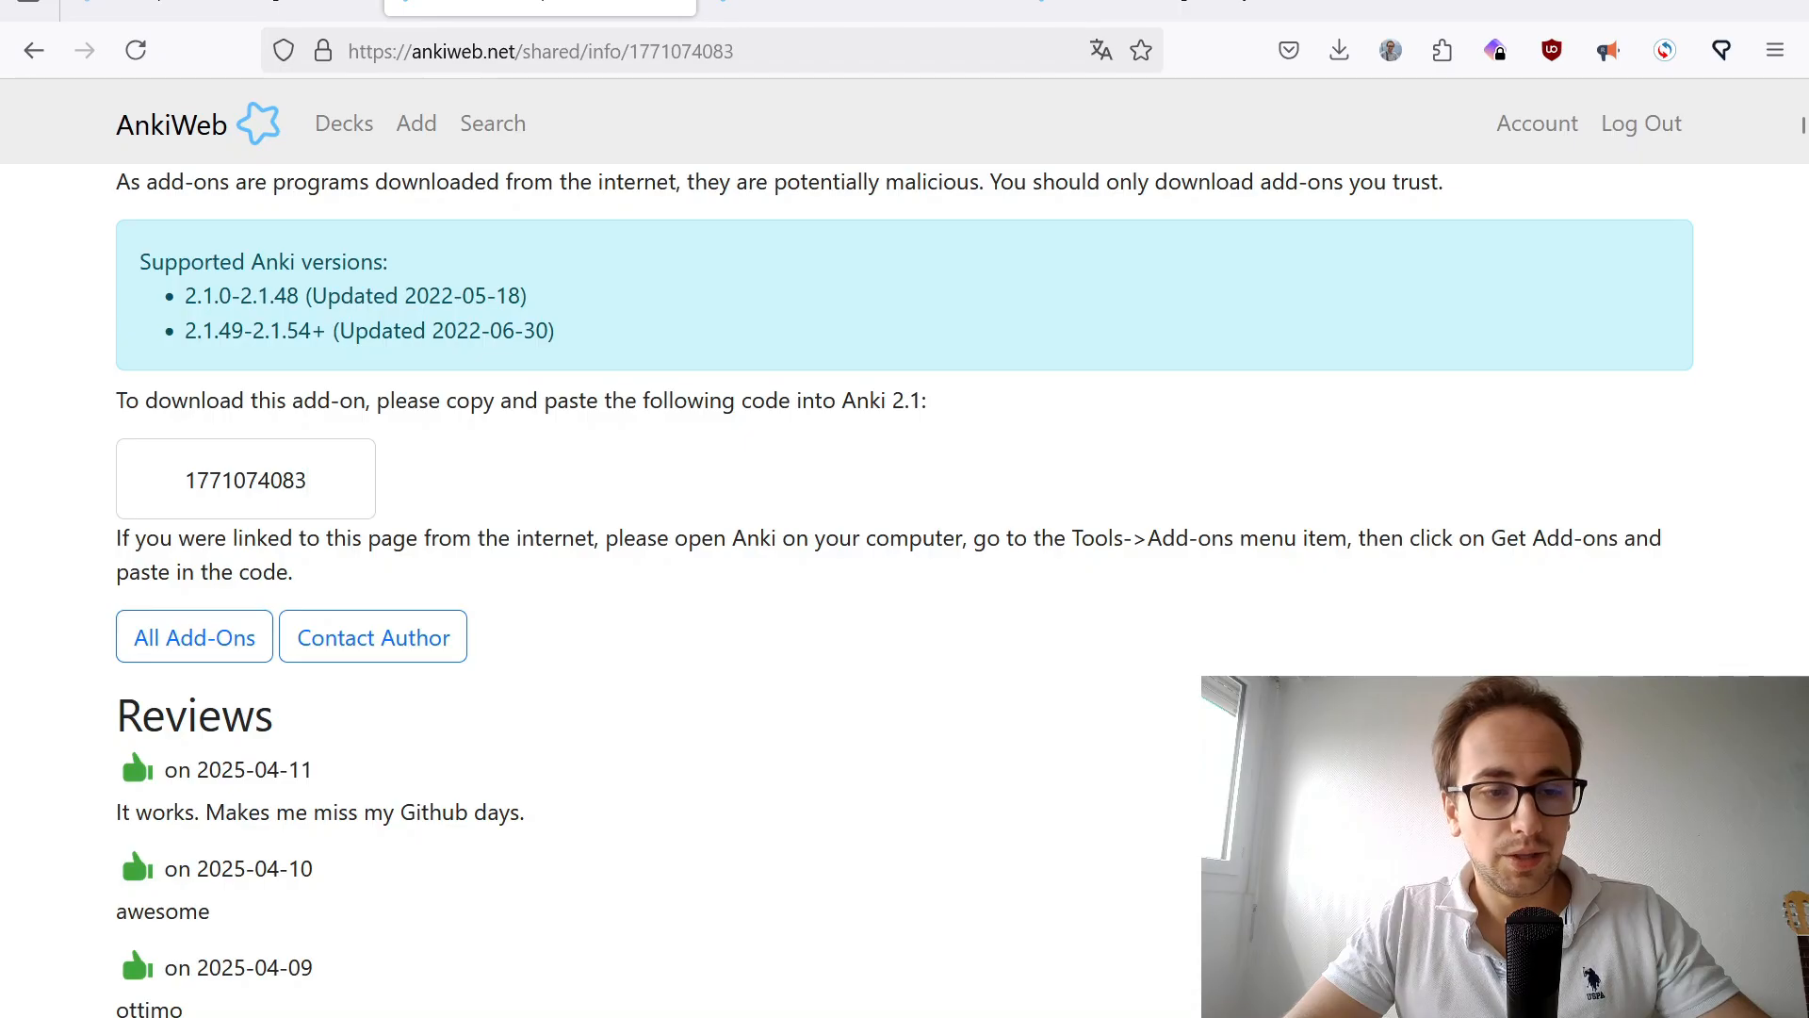
double_click(253, 479)
right_click(252, 476)
left_click(339, 500)
left_click(475, 483)
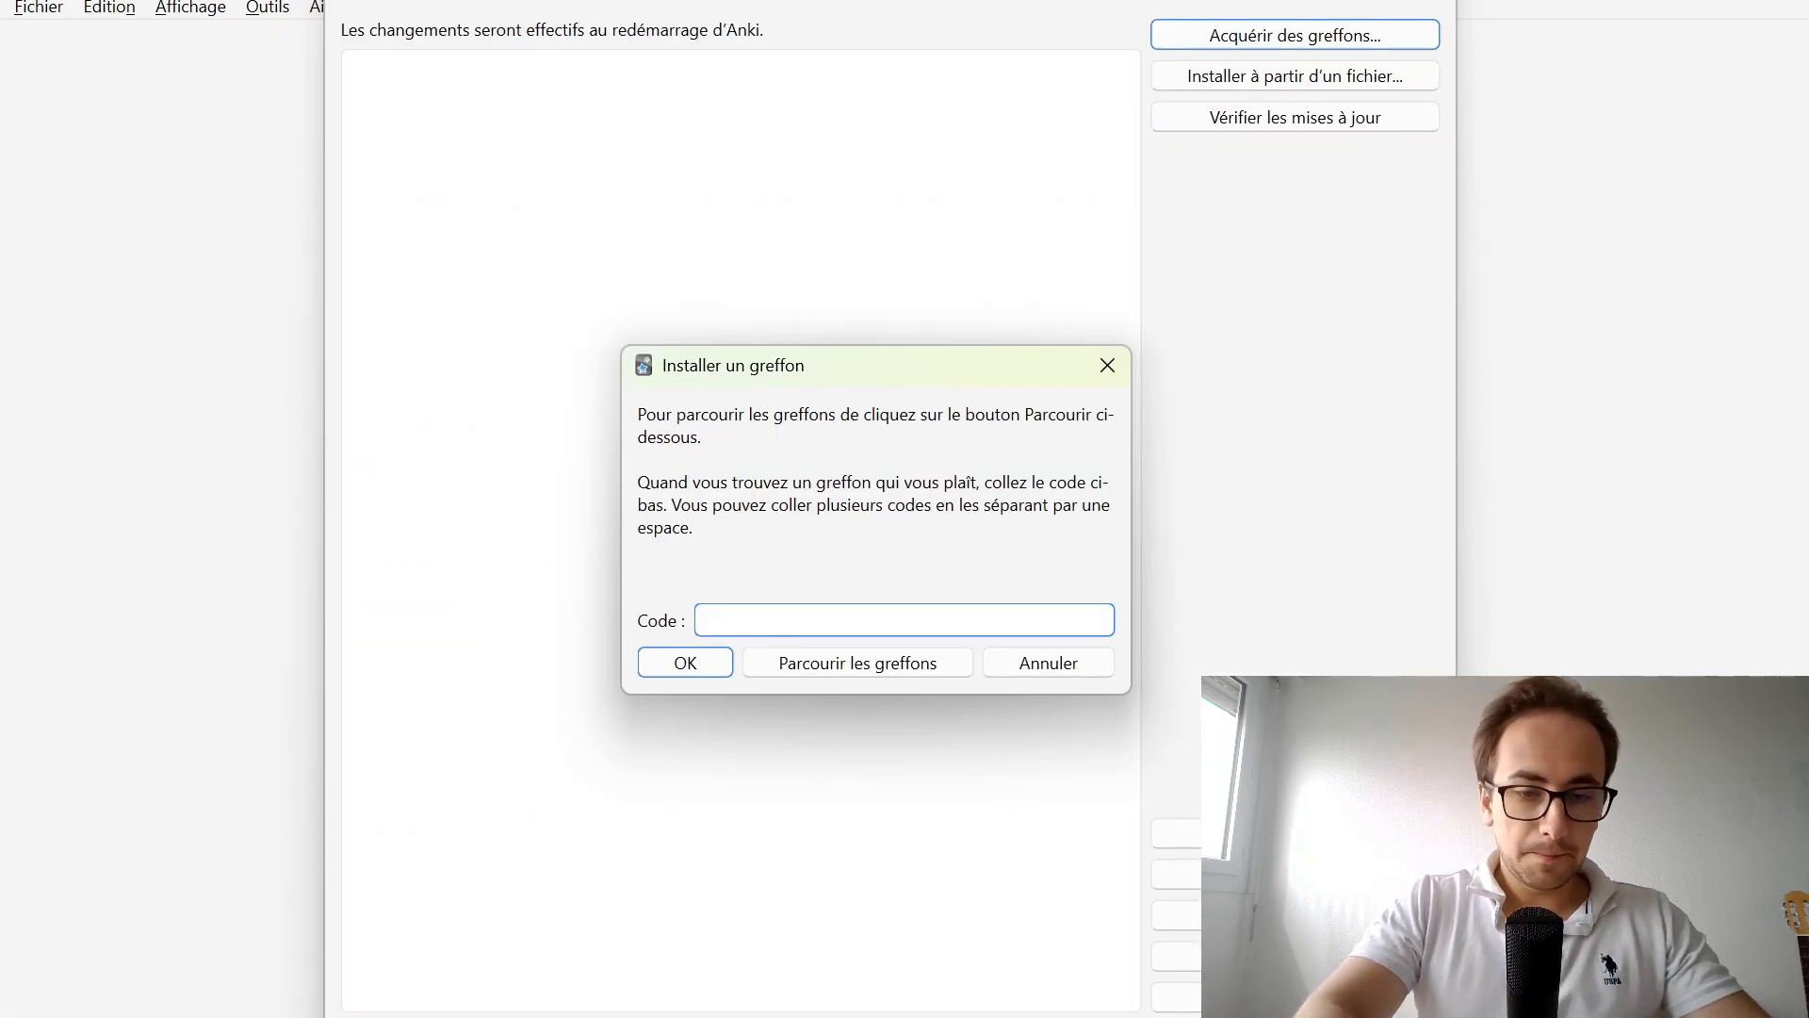
key("ctrl+v")
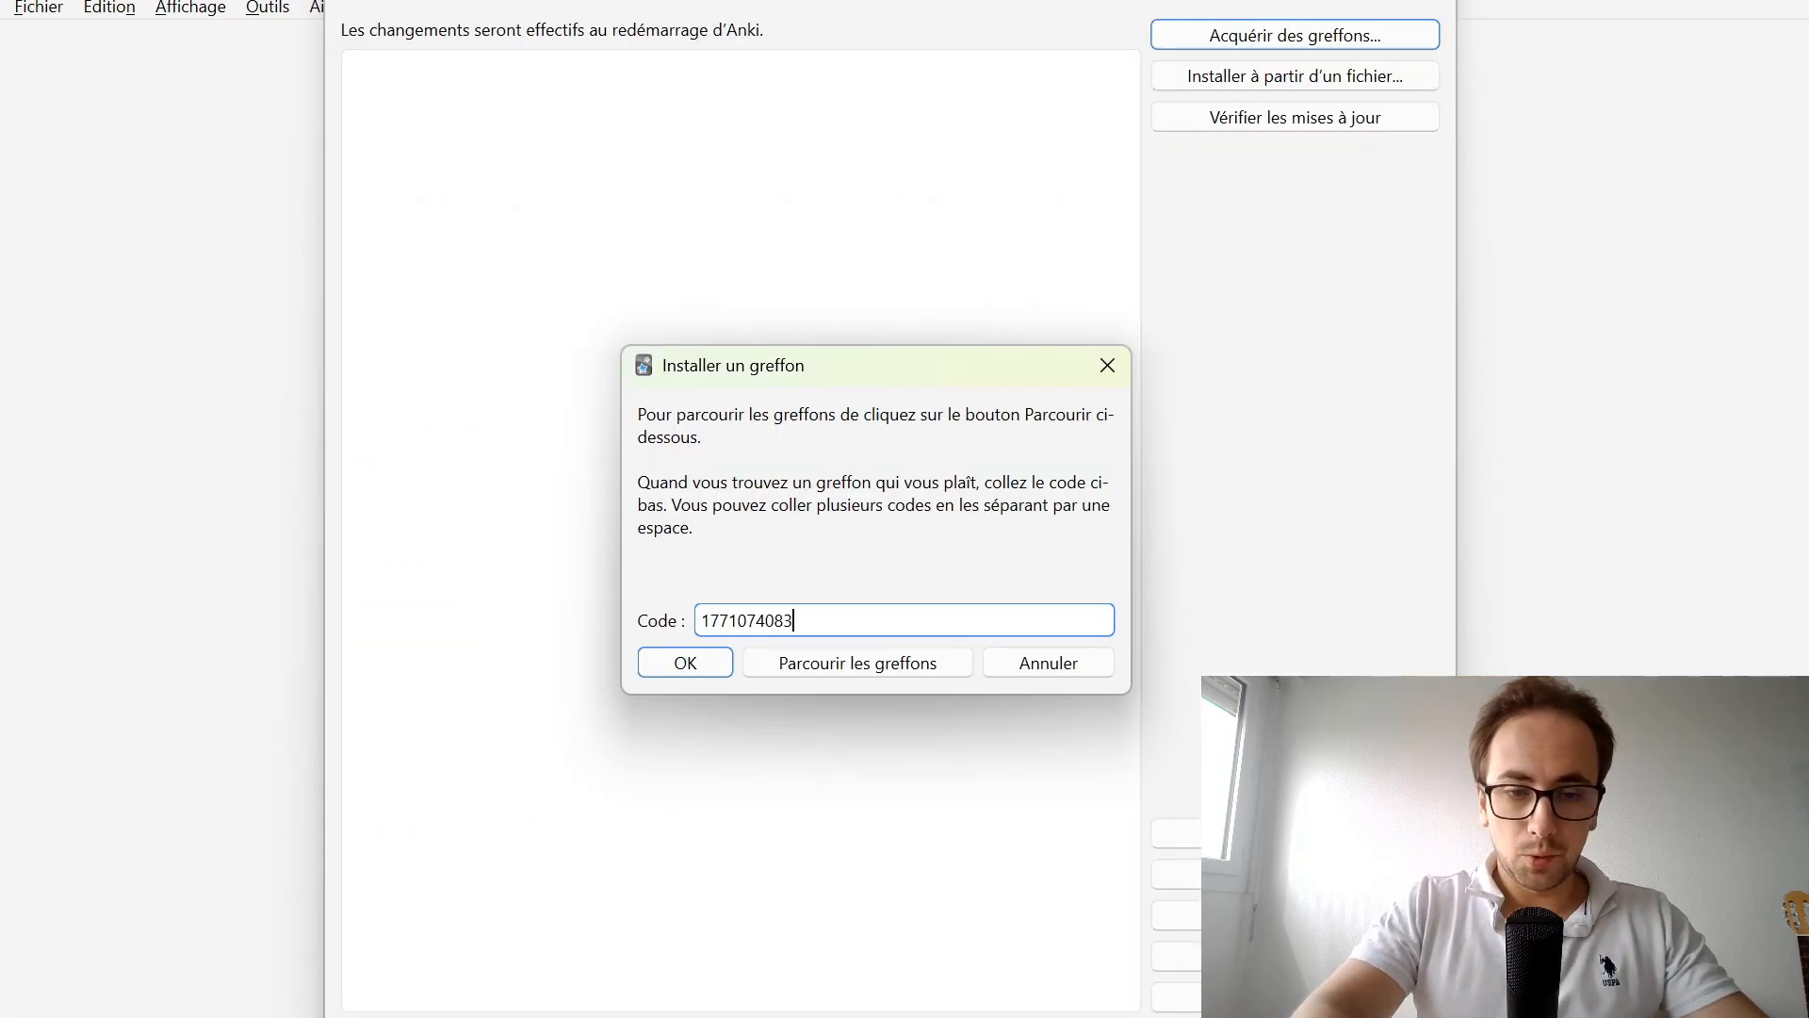
left_click(692, 667)
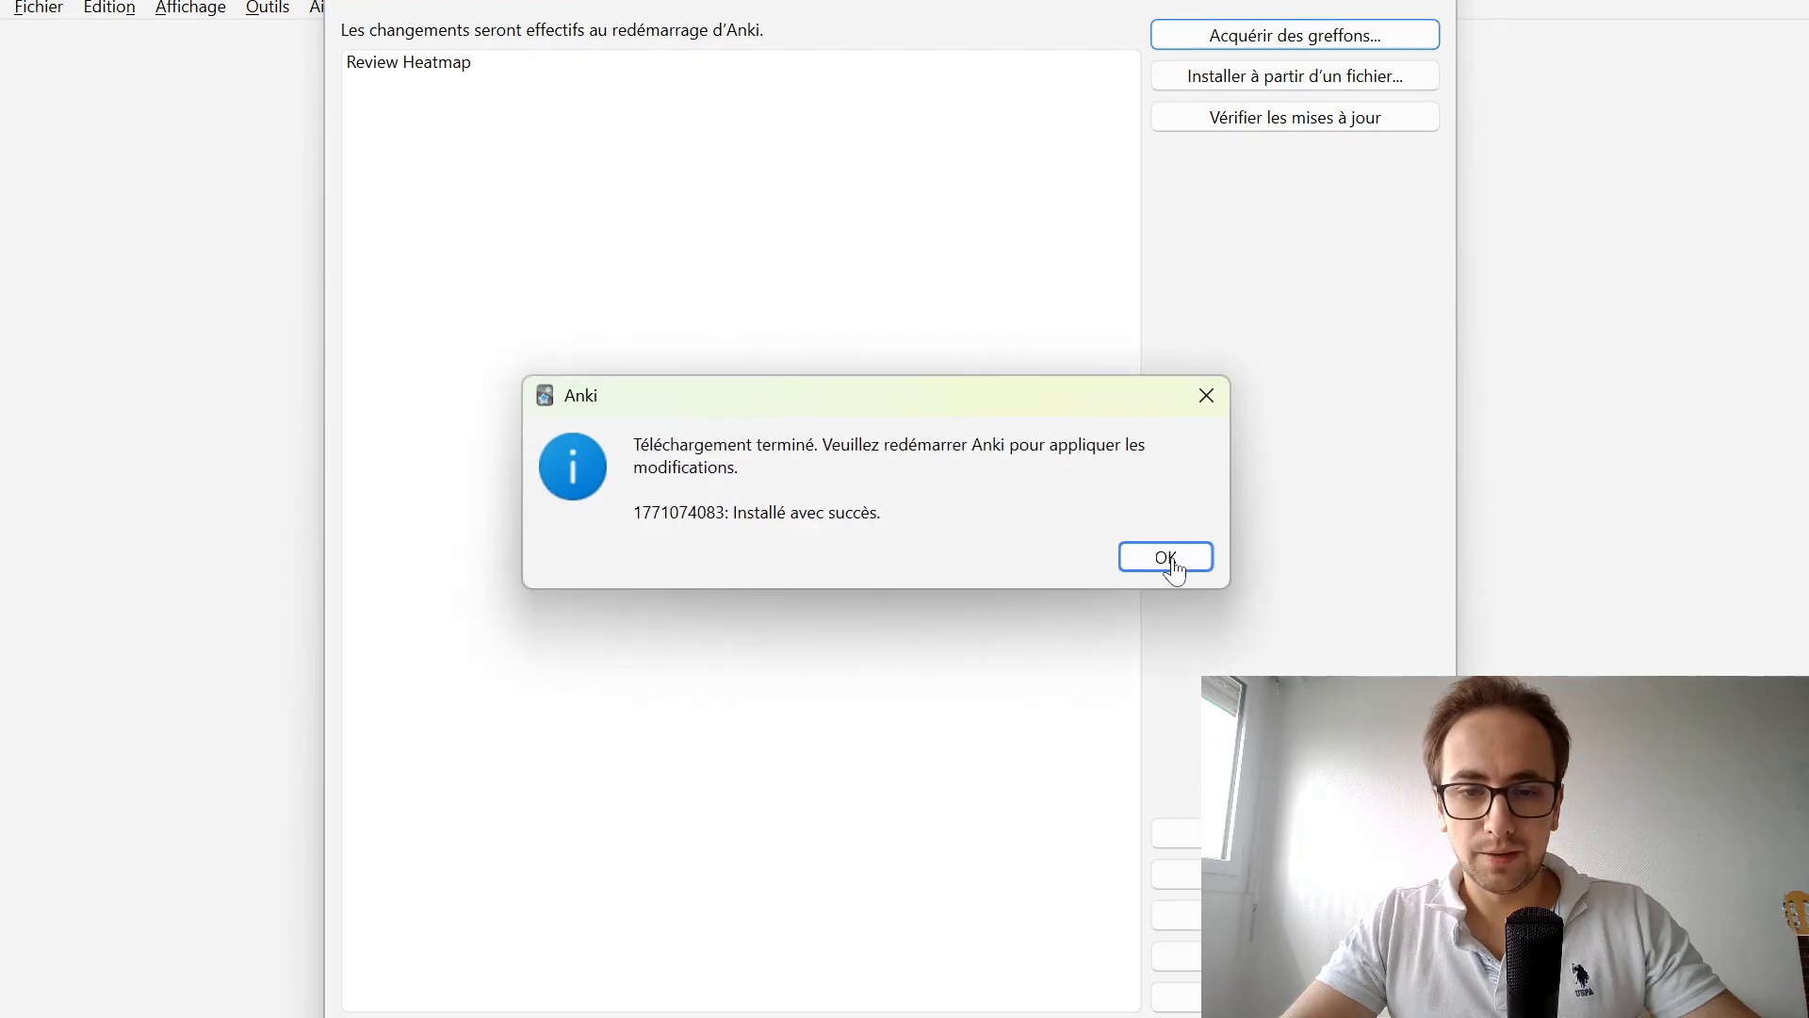
left_click(1155, 568)
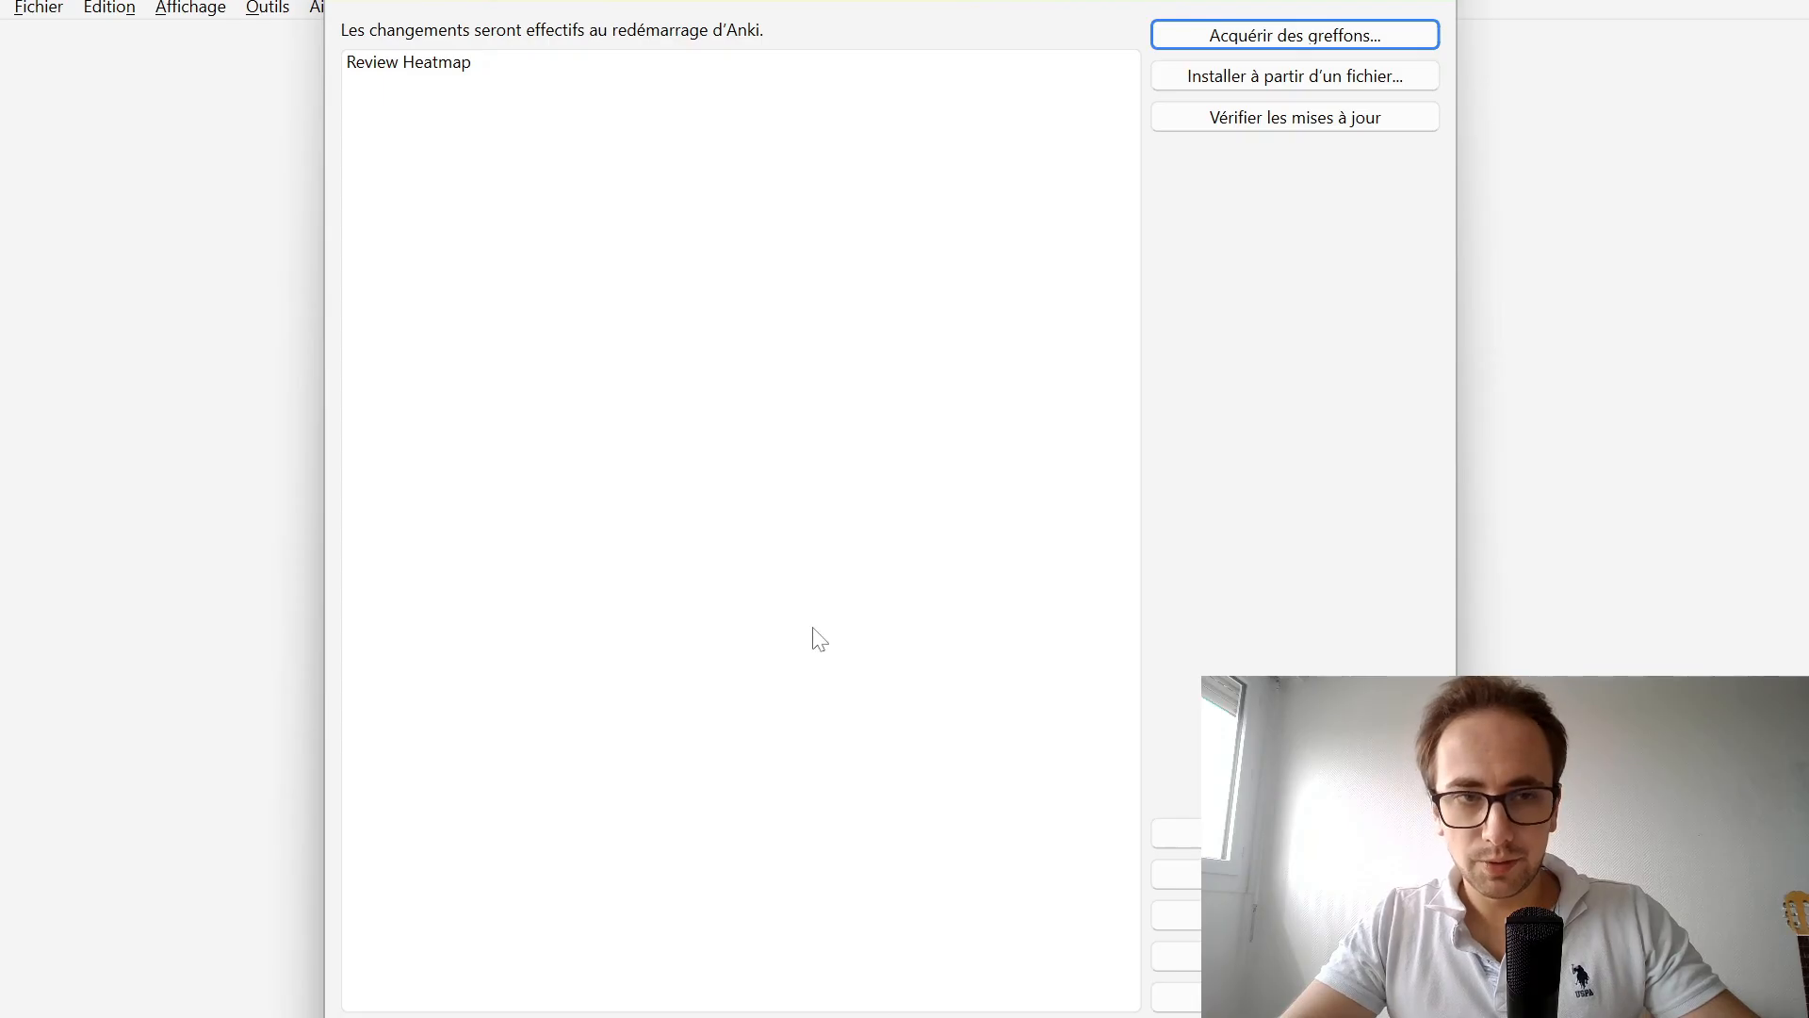
Switch to Firefox and go through the More Overview Stats 2.1 add-on page to its download section
left_click(885, 895)
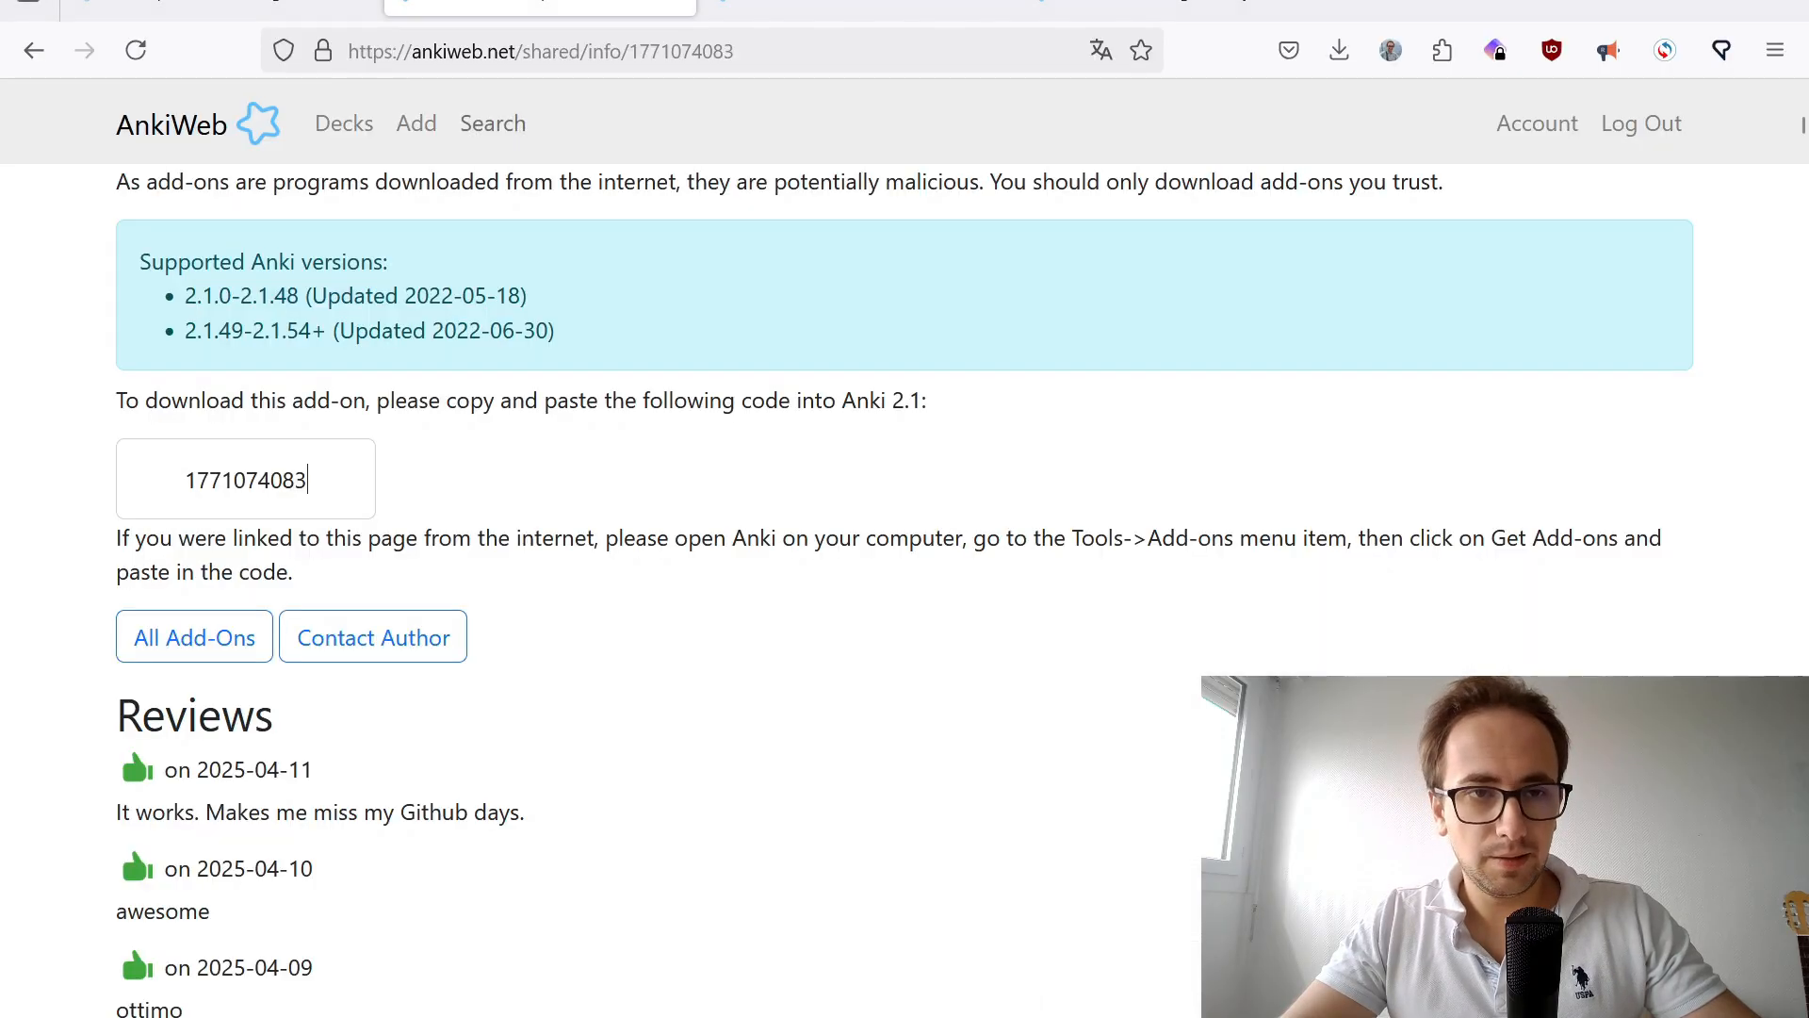
left_click(795, 7)
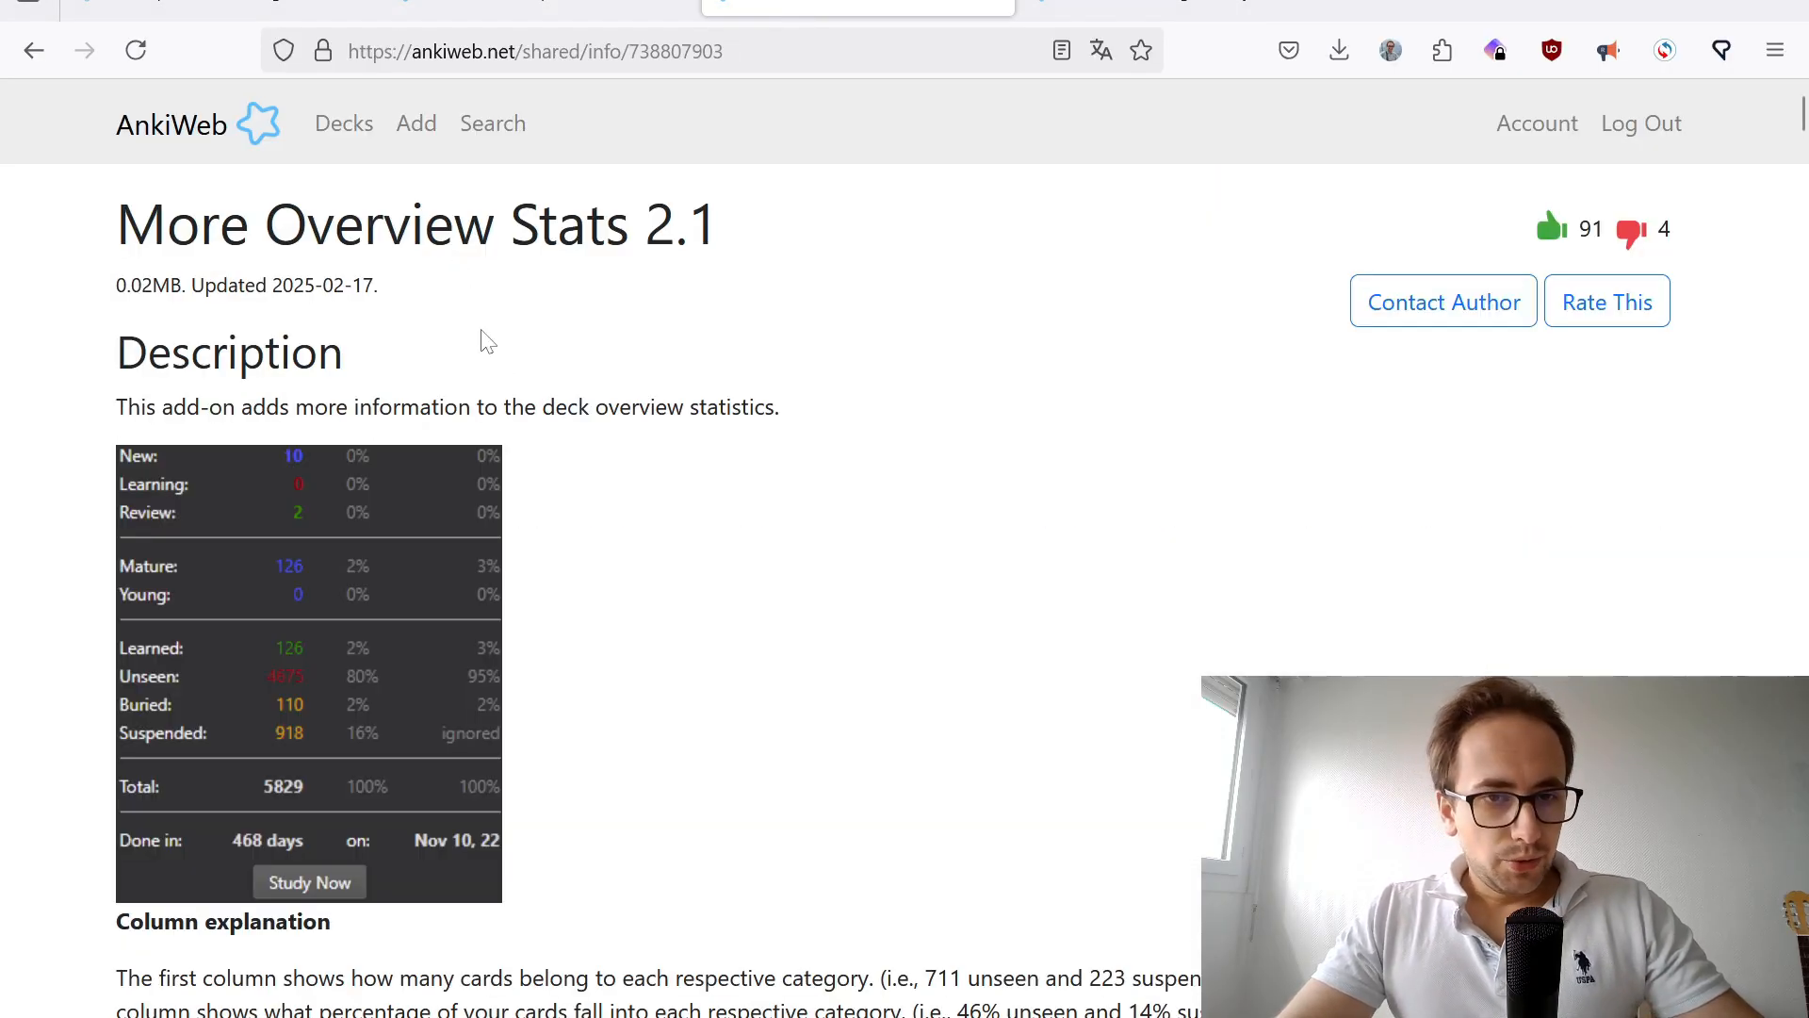
scroll(452, 377, "down", 2)
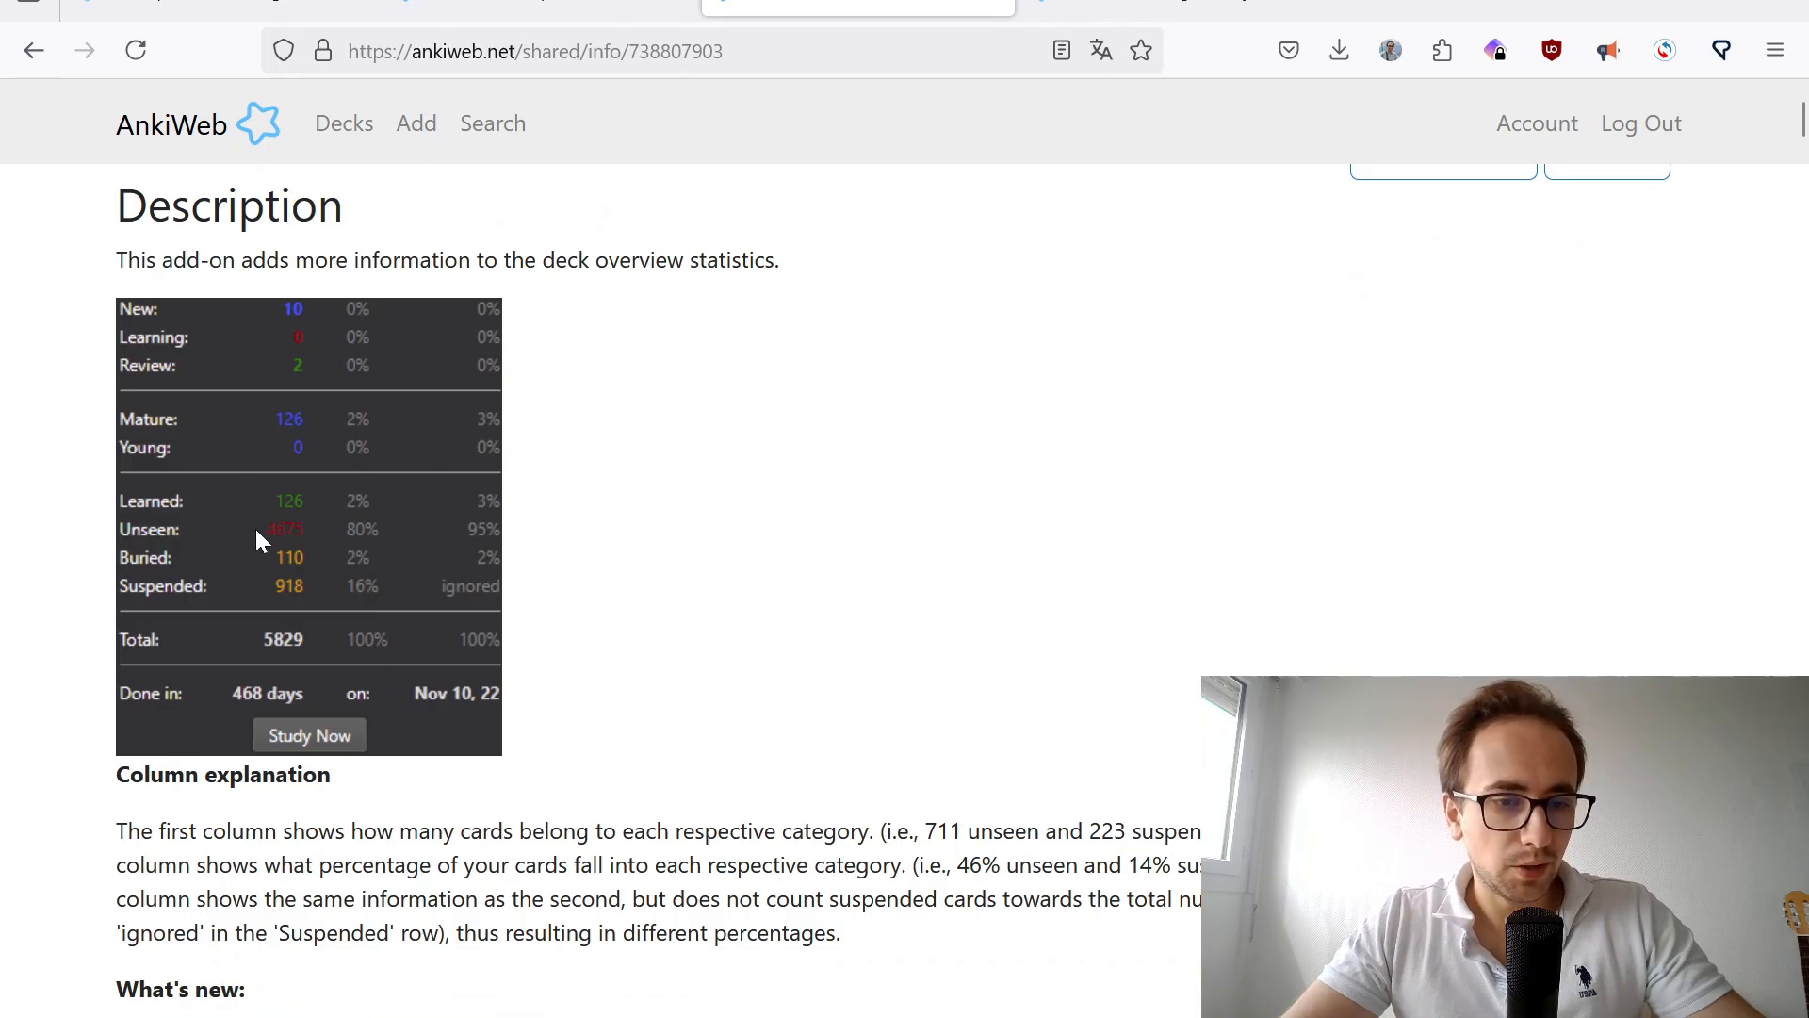
scroll(396, 562, "down", 2)
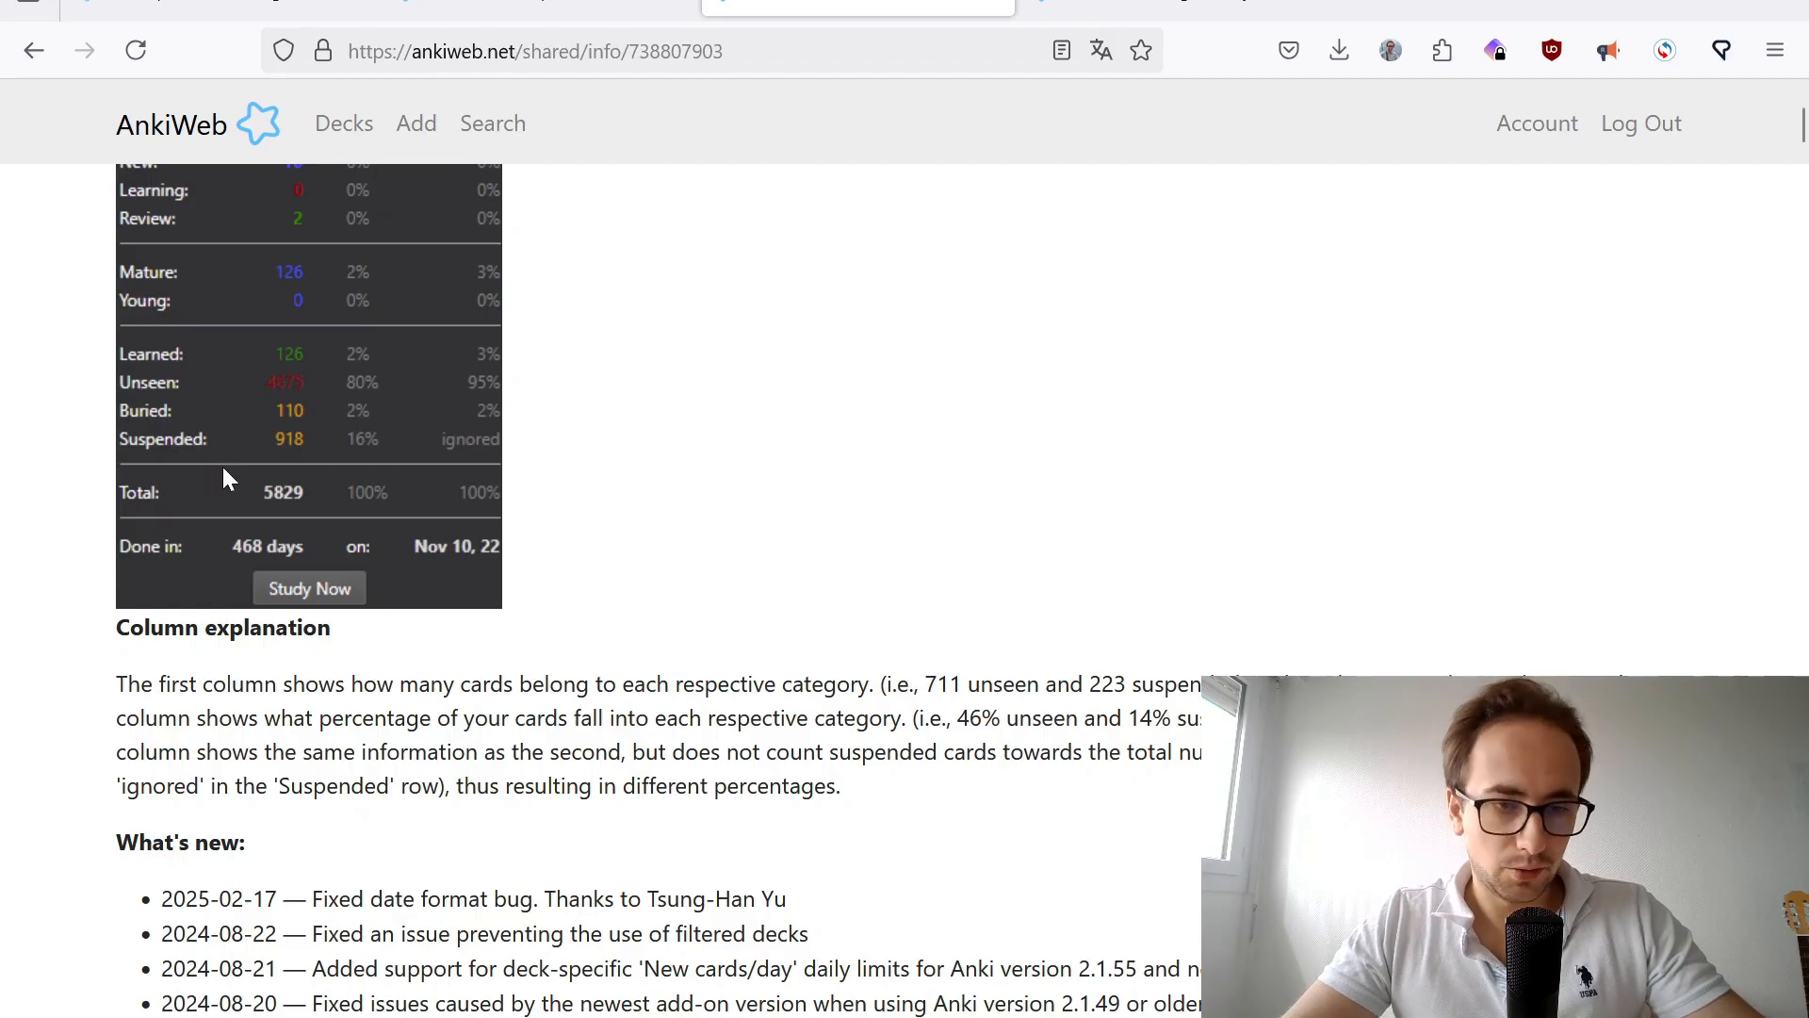
scroll(708, 488, "down", 20)
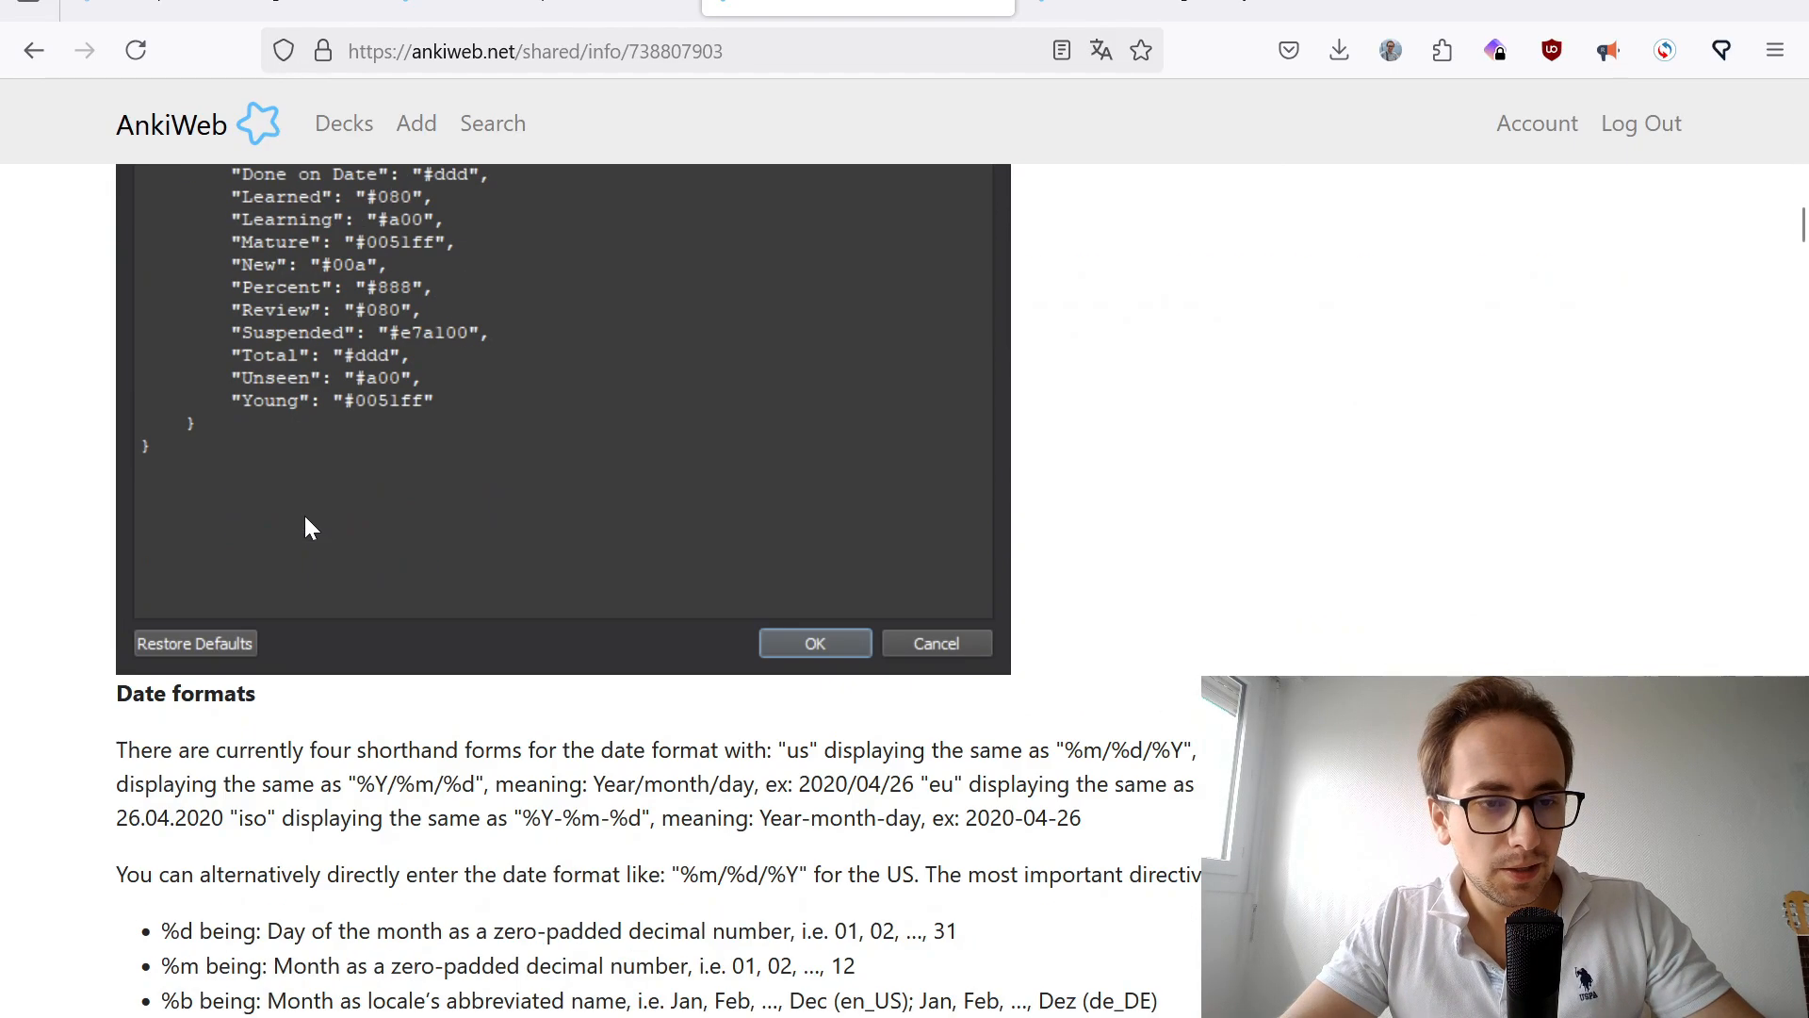
scroll(253, 520, "down", 20)
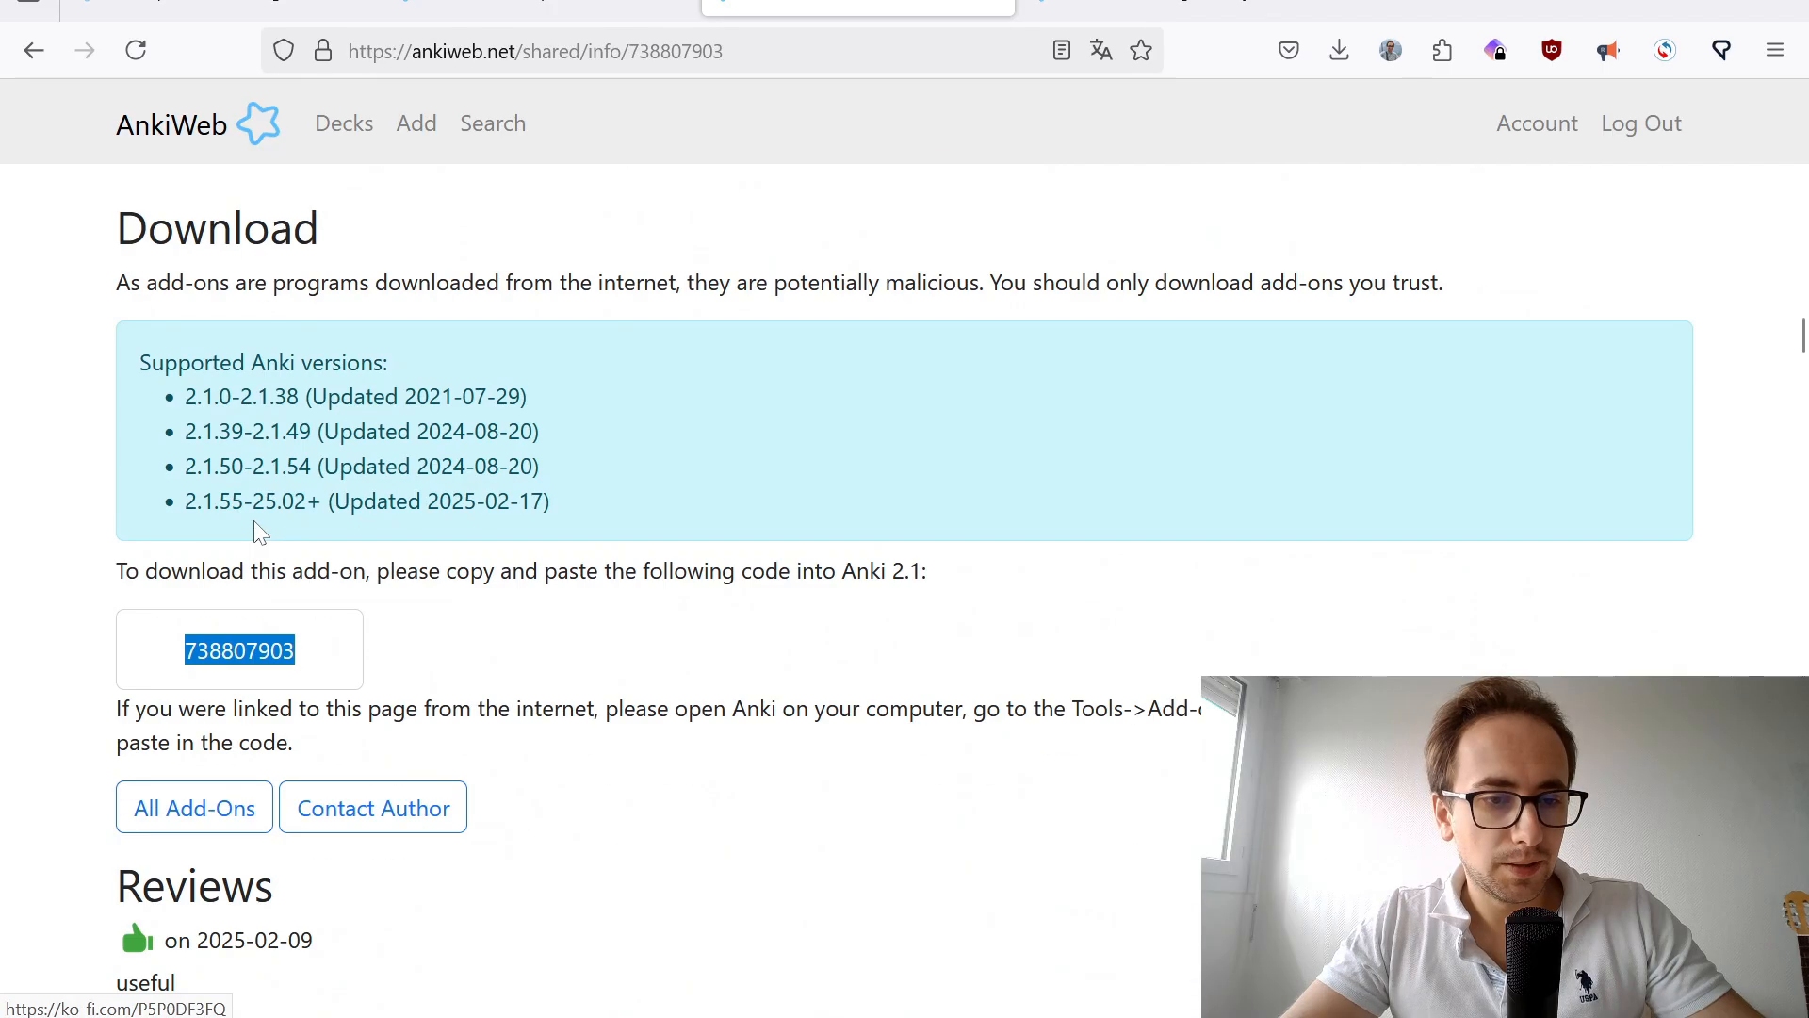
Copy the More Overview Stats 2.1 add-on code 738807903 from its AnkiWeb page
scroll(252, 492, "up", 4)
right_click(243, 482)
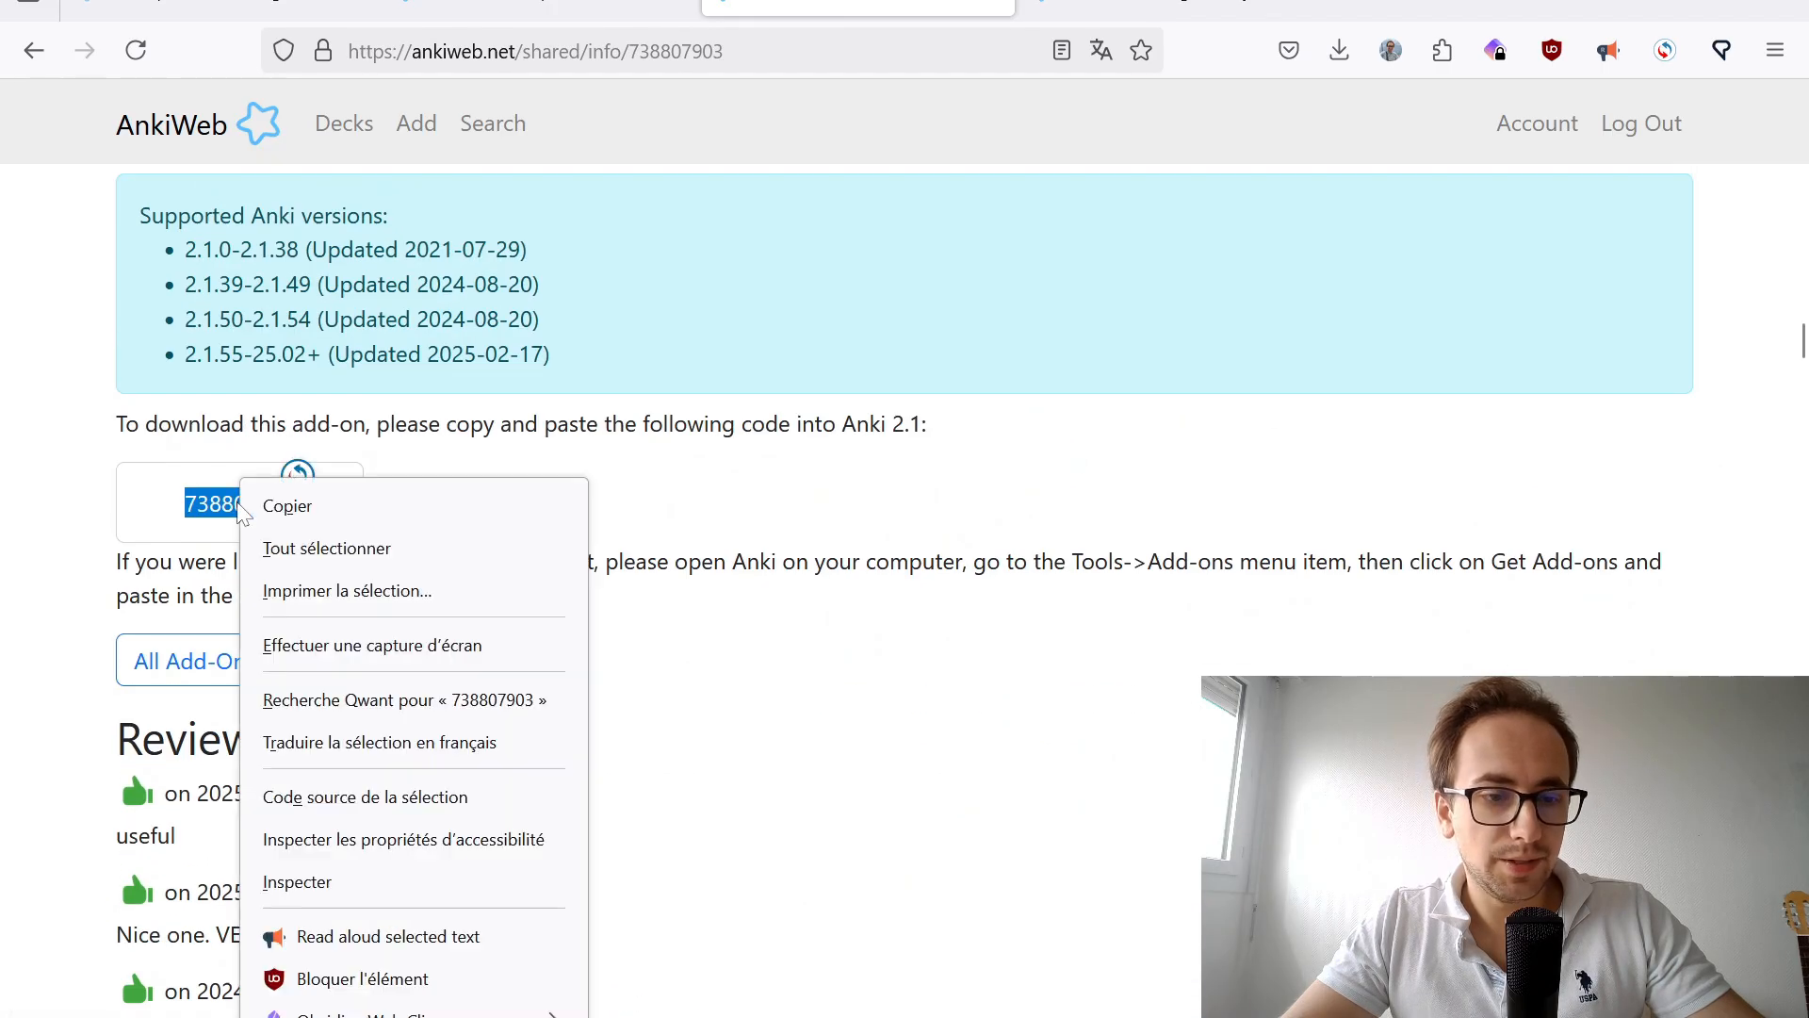
left_click(334, 500)
left_click(538, 513)
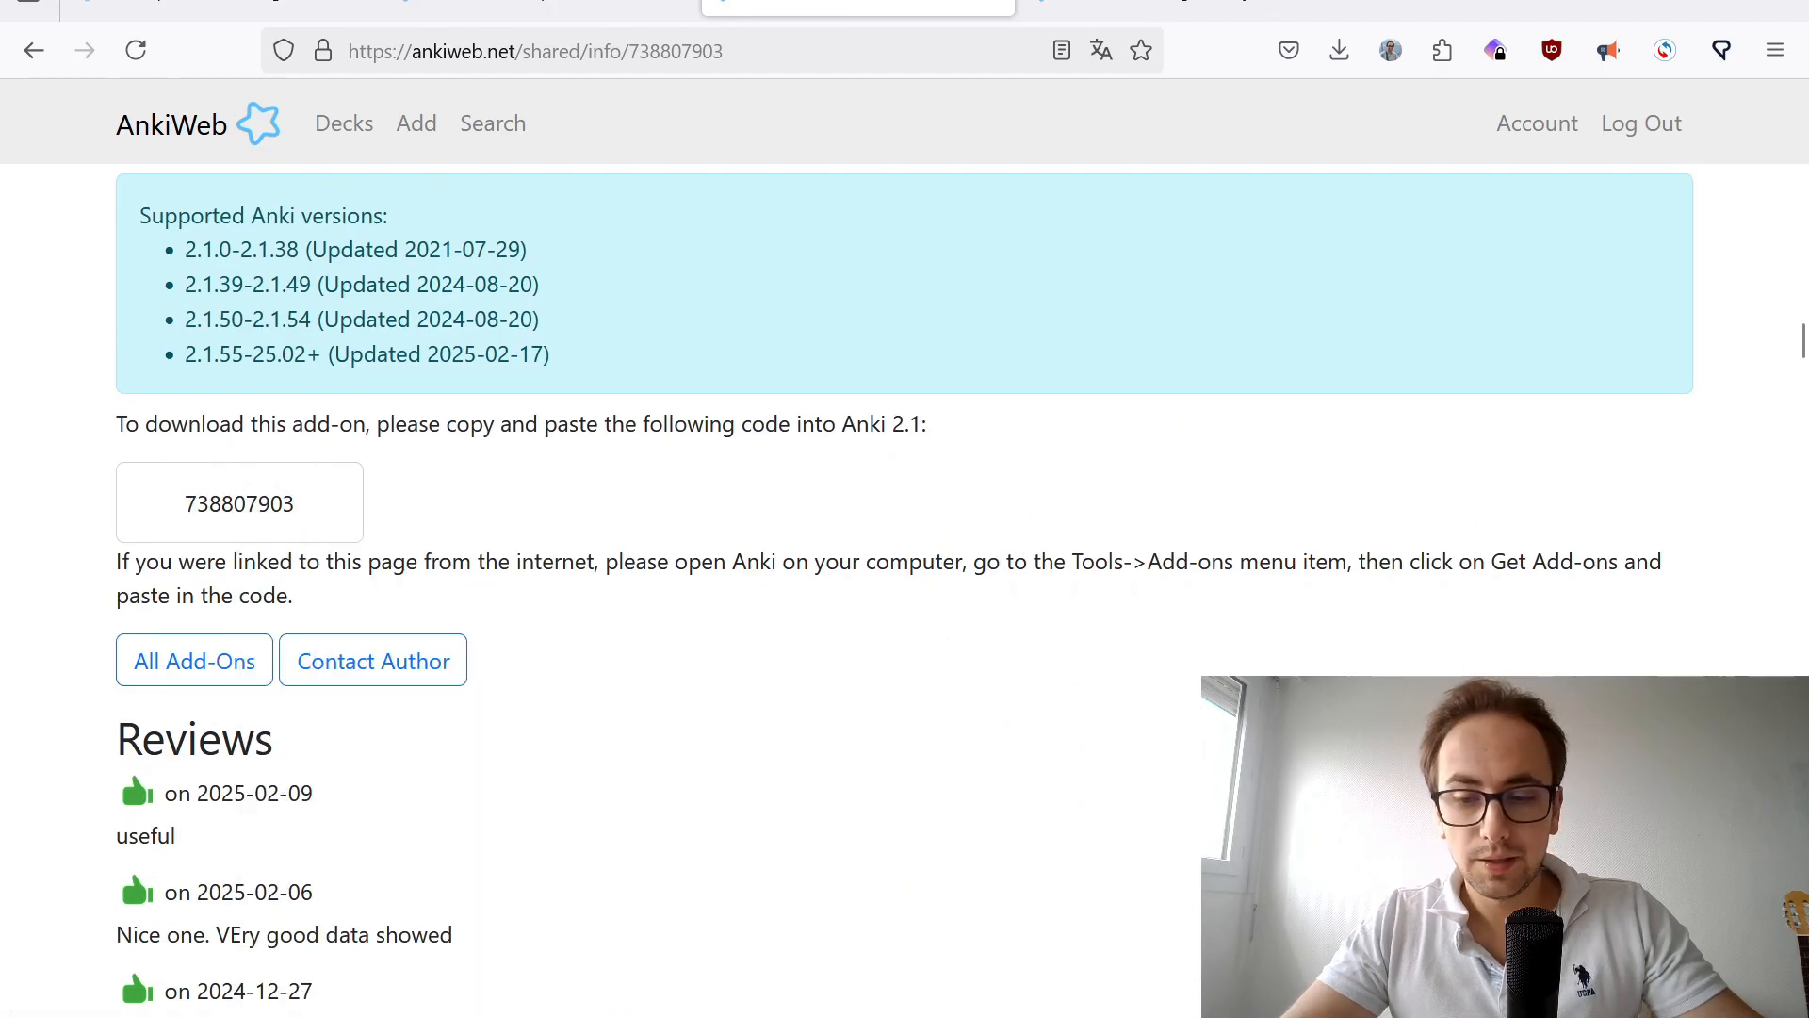
Switch to Anki, install the More Overview Stats add-on with code 738807903, and close the add-on manager
left_click(1225, 1017)
left_click(1219, 38)
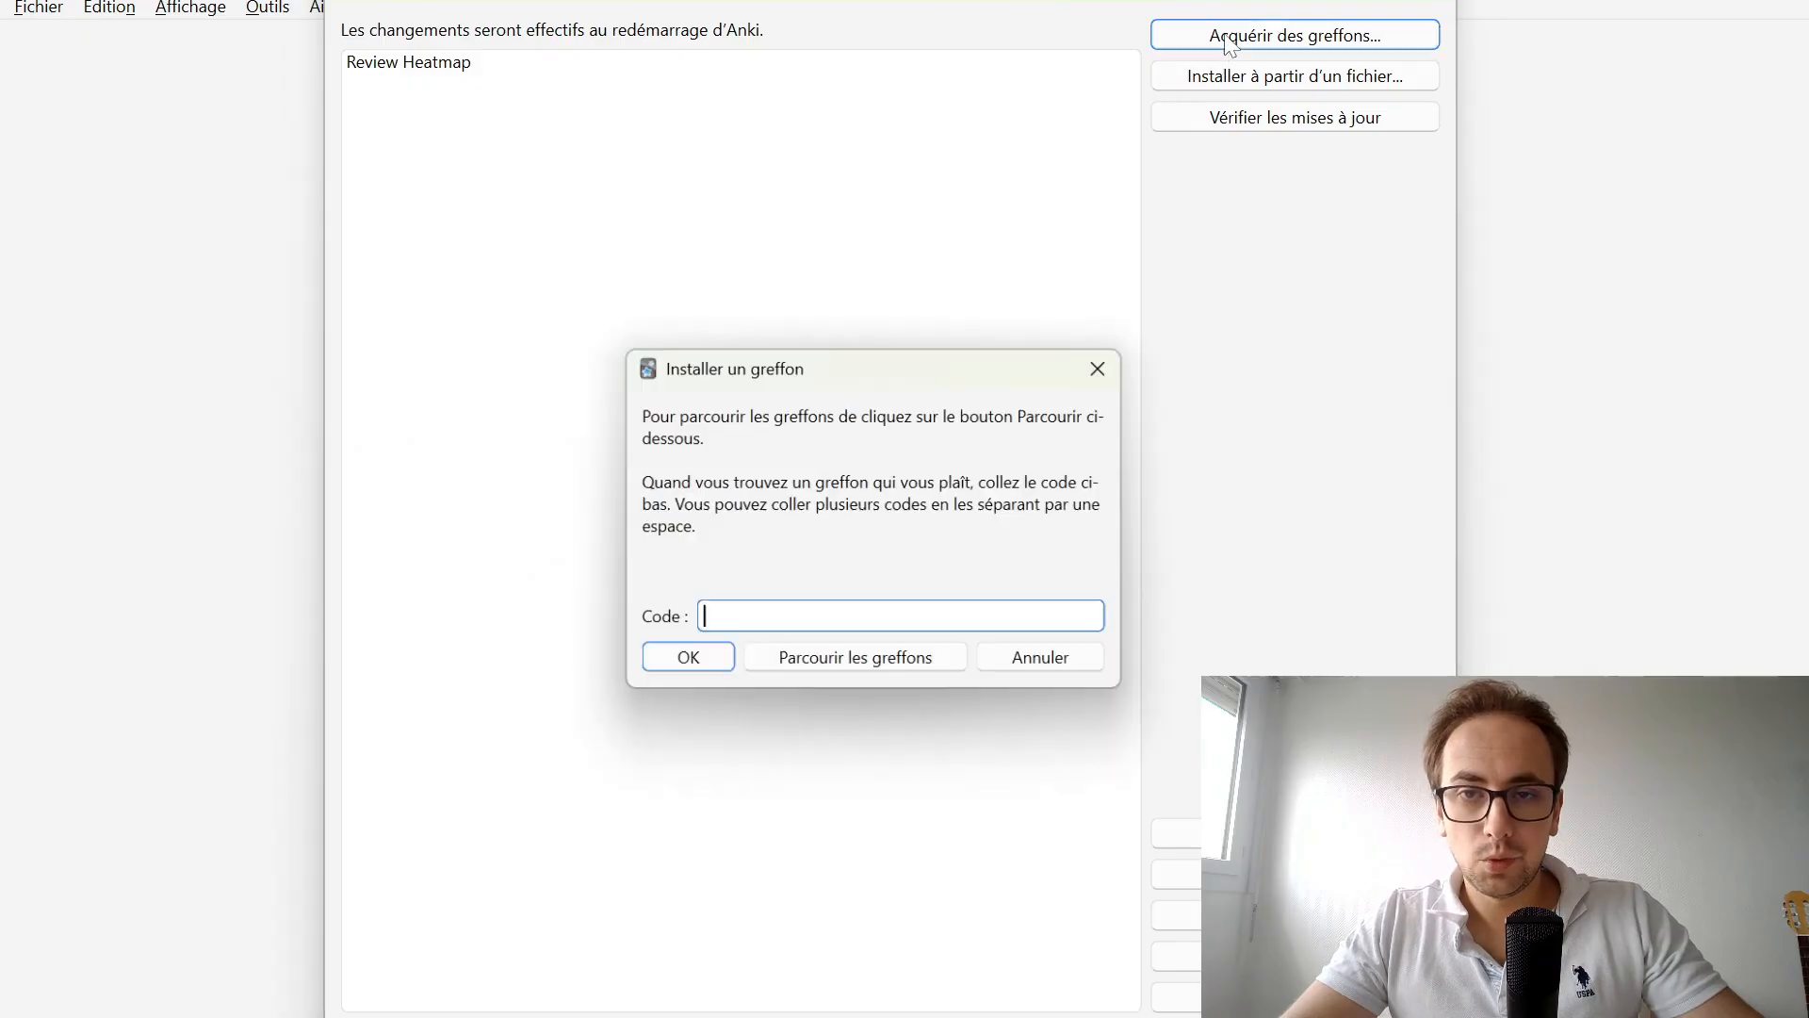
key("ctrl+v")
left_click(693, 663)
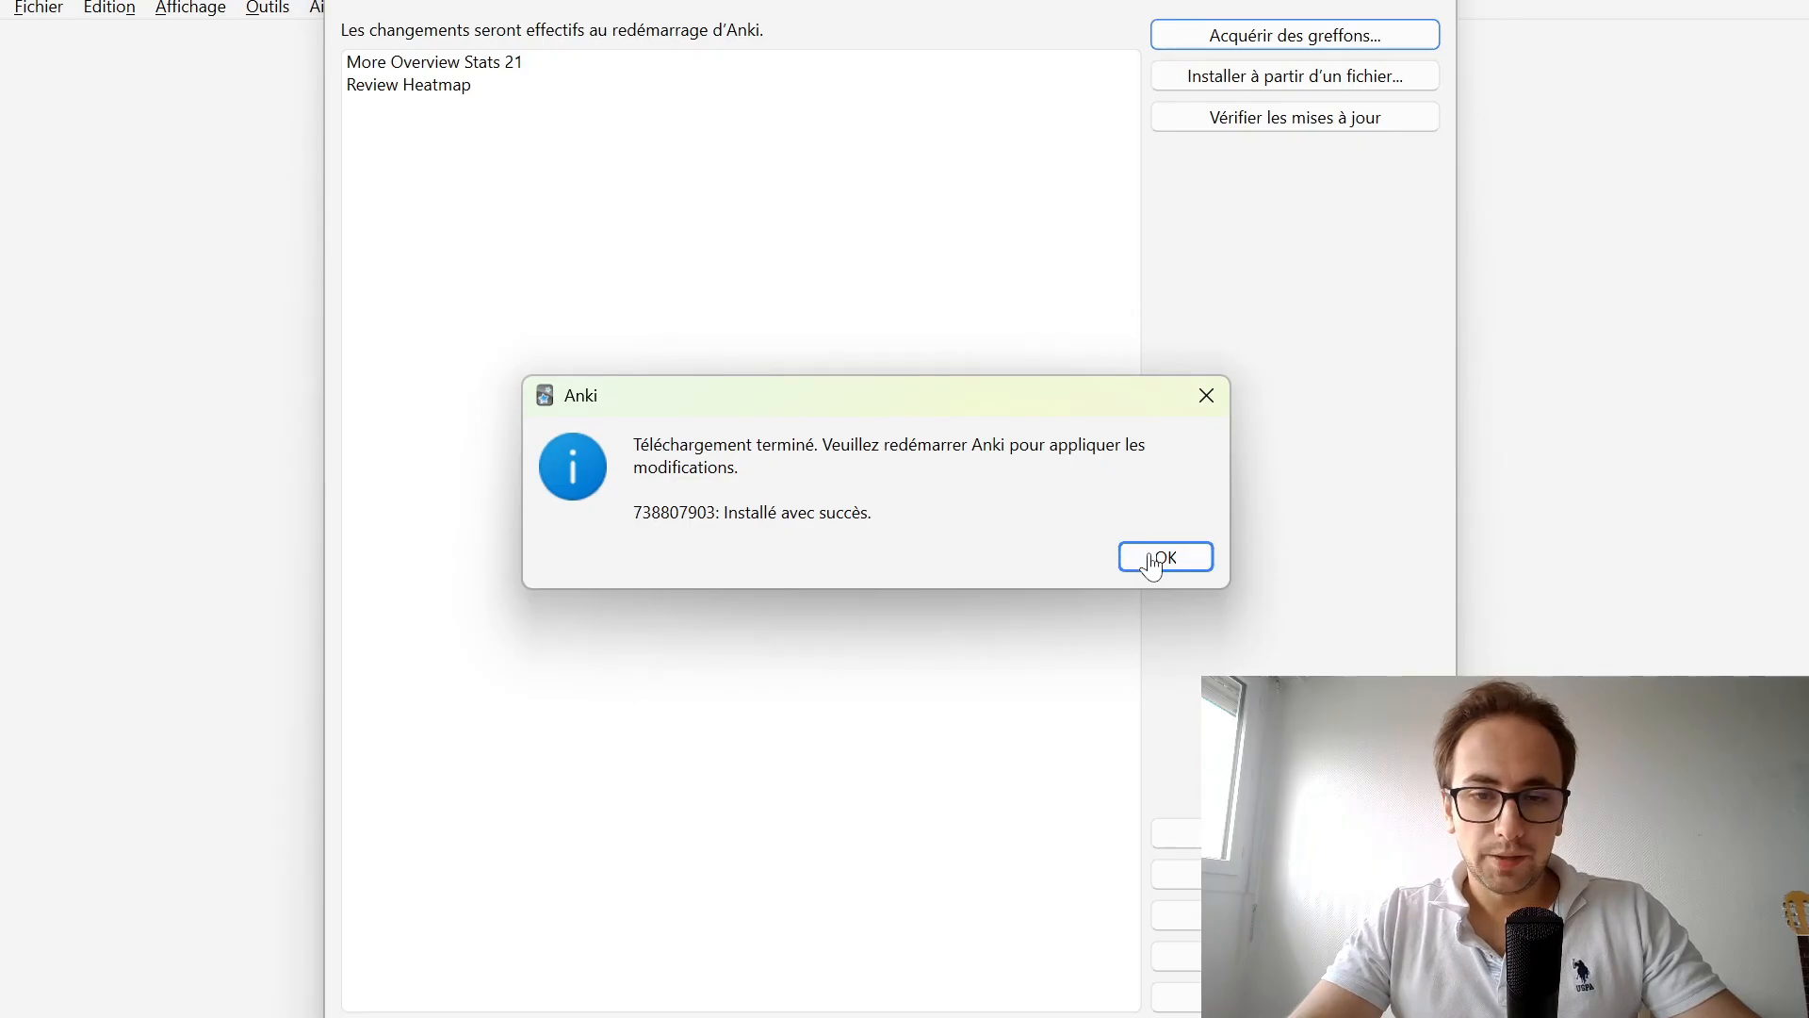
left_click(1152, 563)
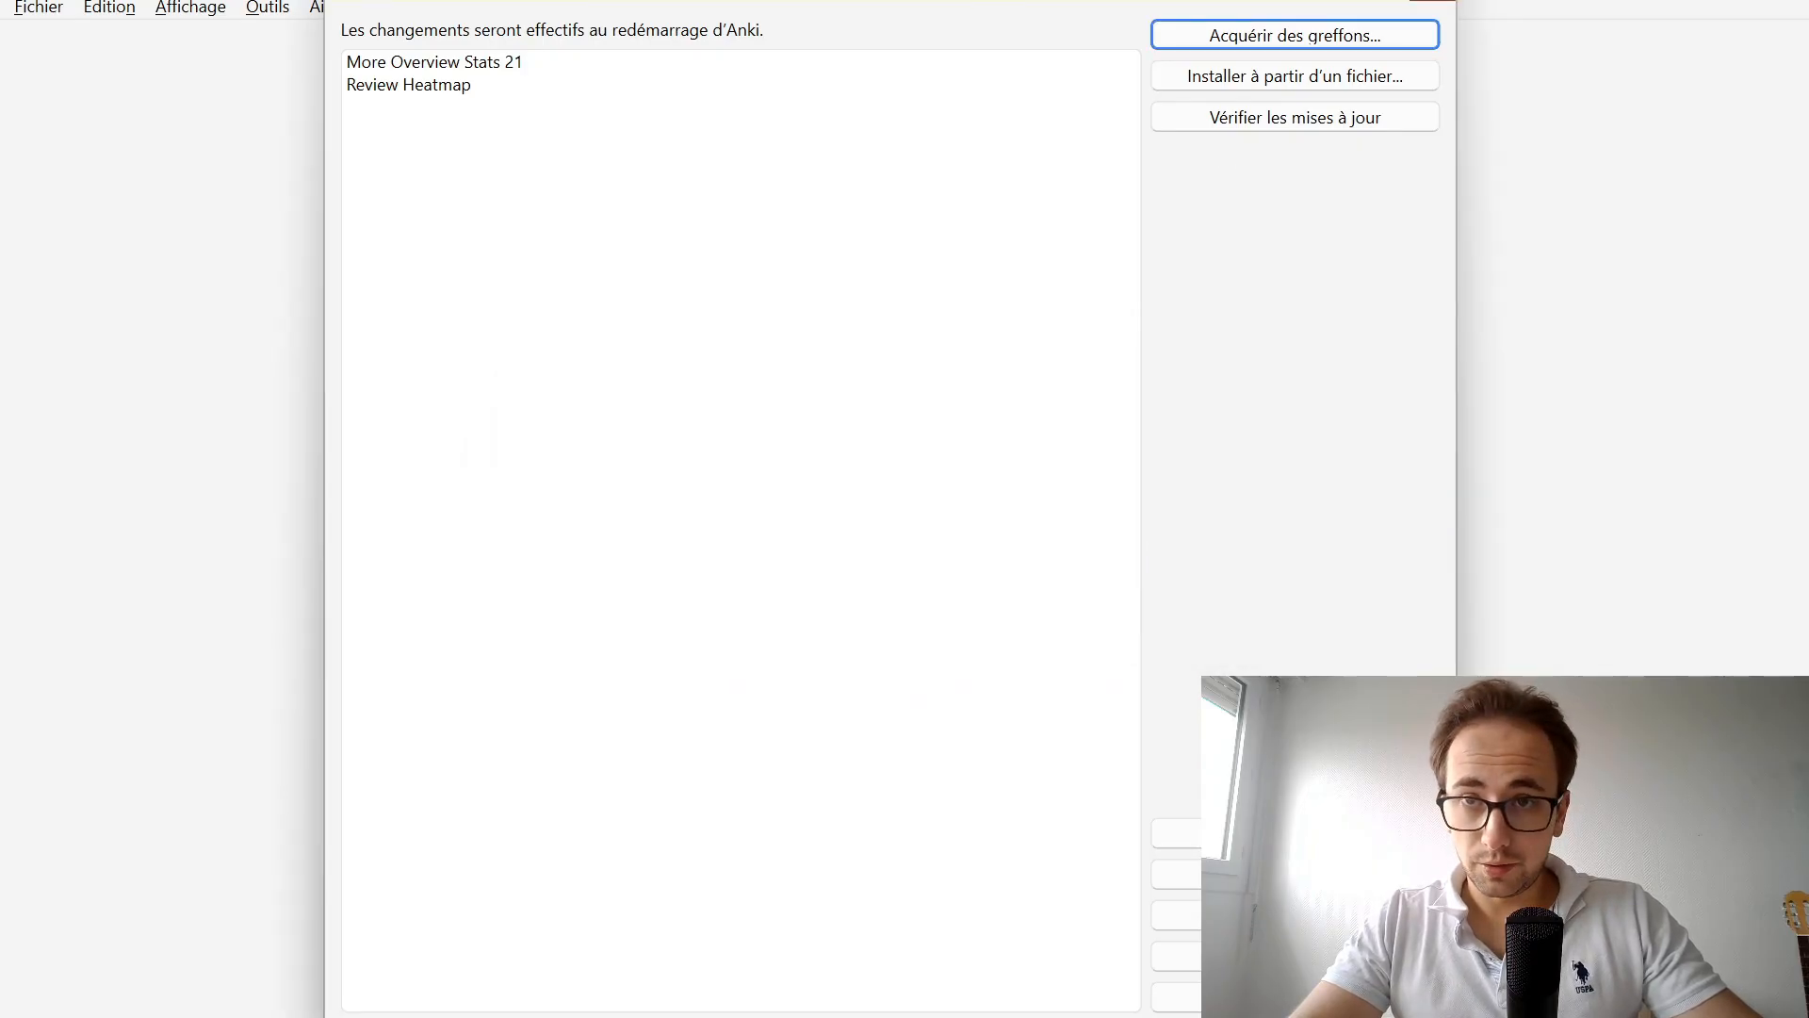
left_click(1433, 0)
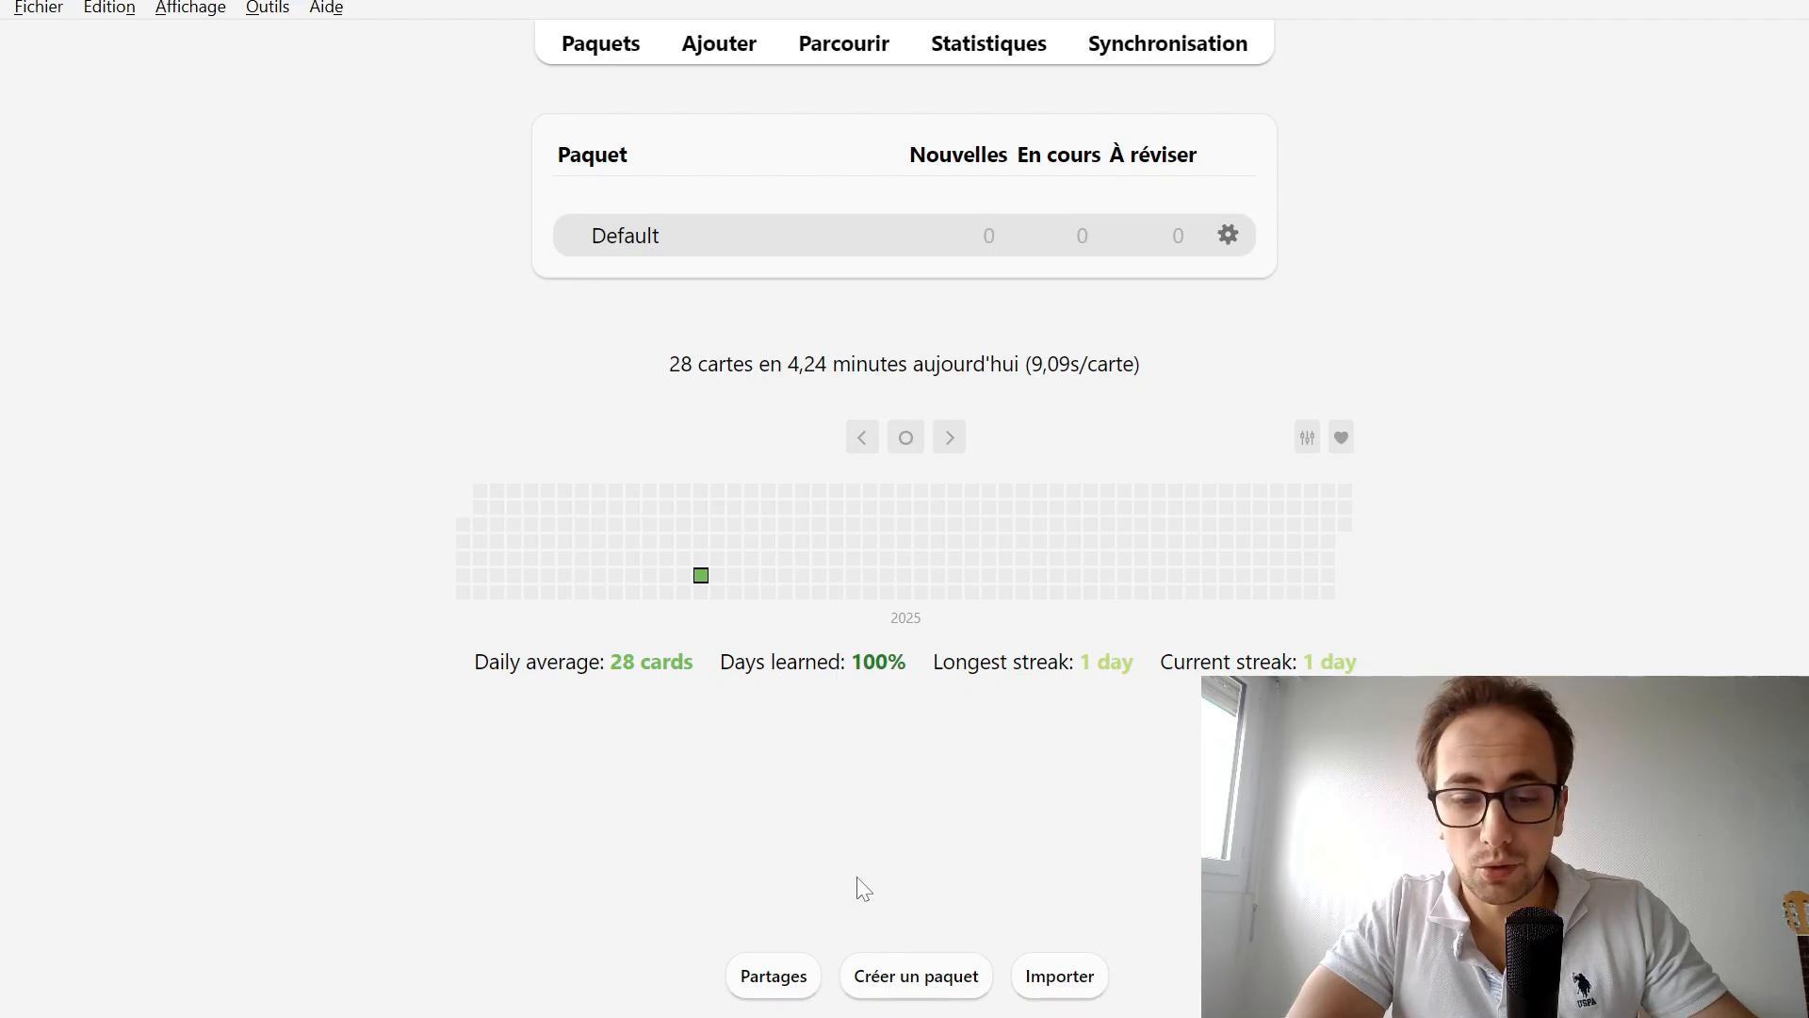
Create a new deck named "English"
left_click(919, 977)
type("E")
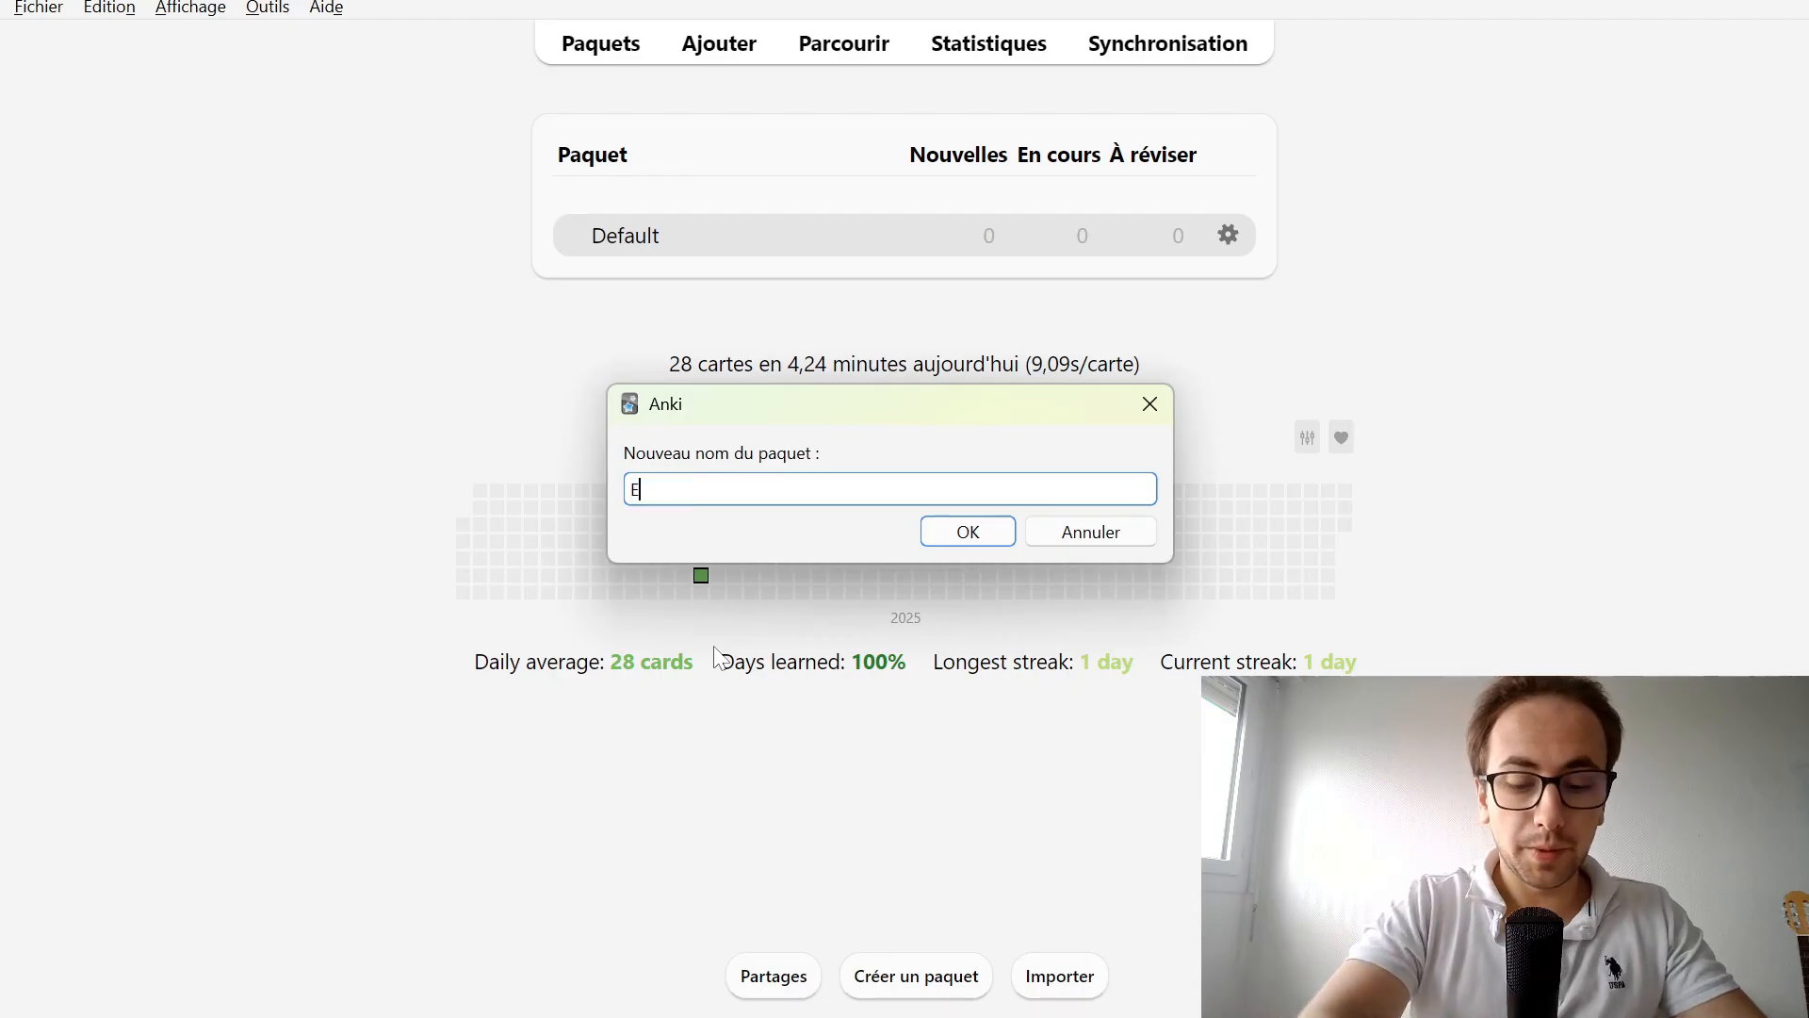
type("nglish")
key("Return")
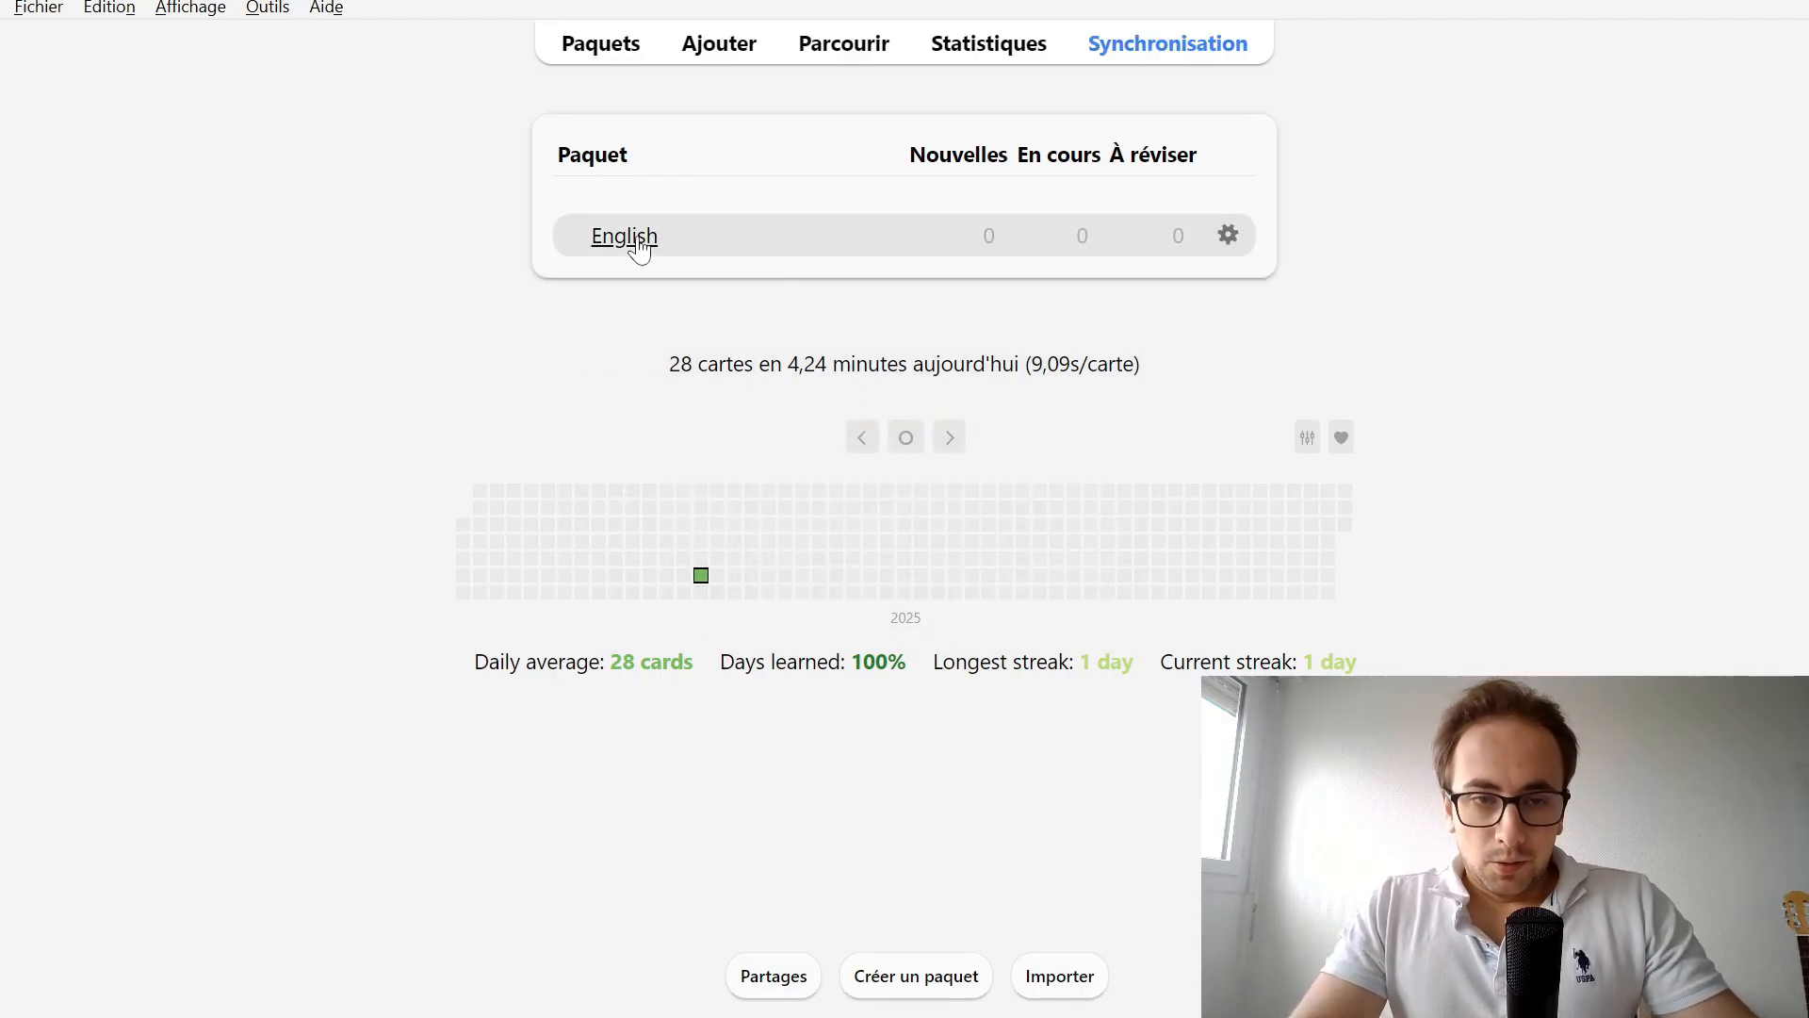
Open the English deck and start a new note with the Basic note type
left_click(638, 247)
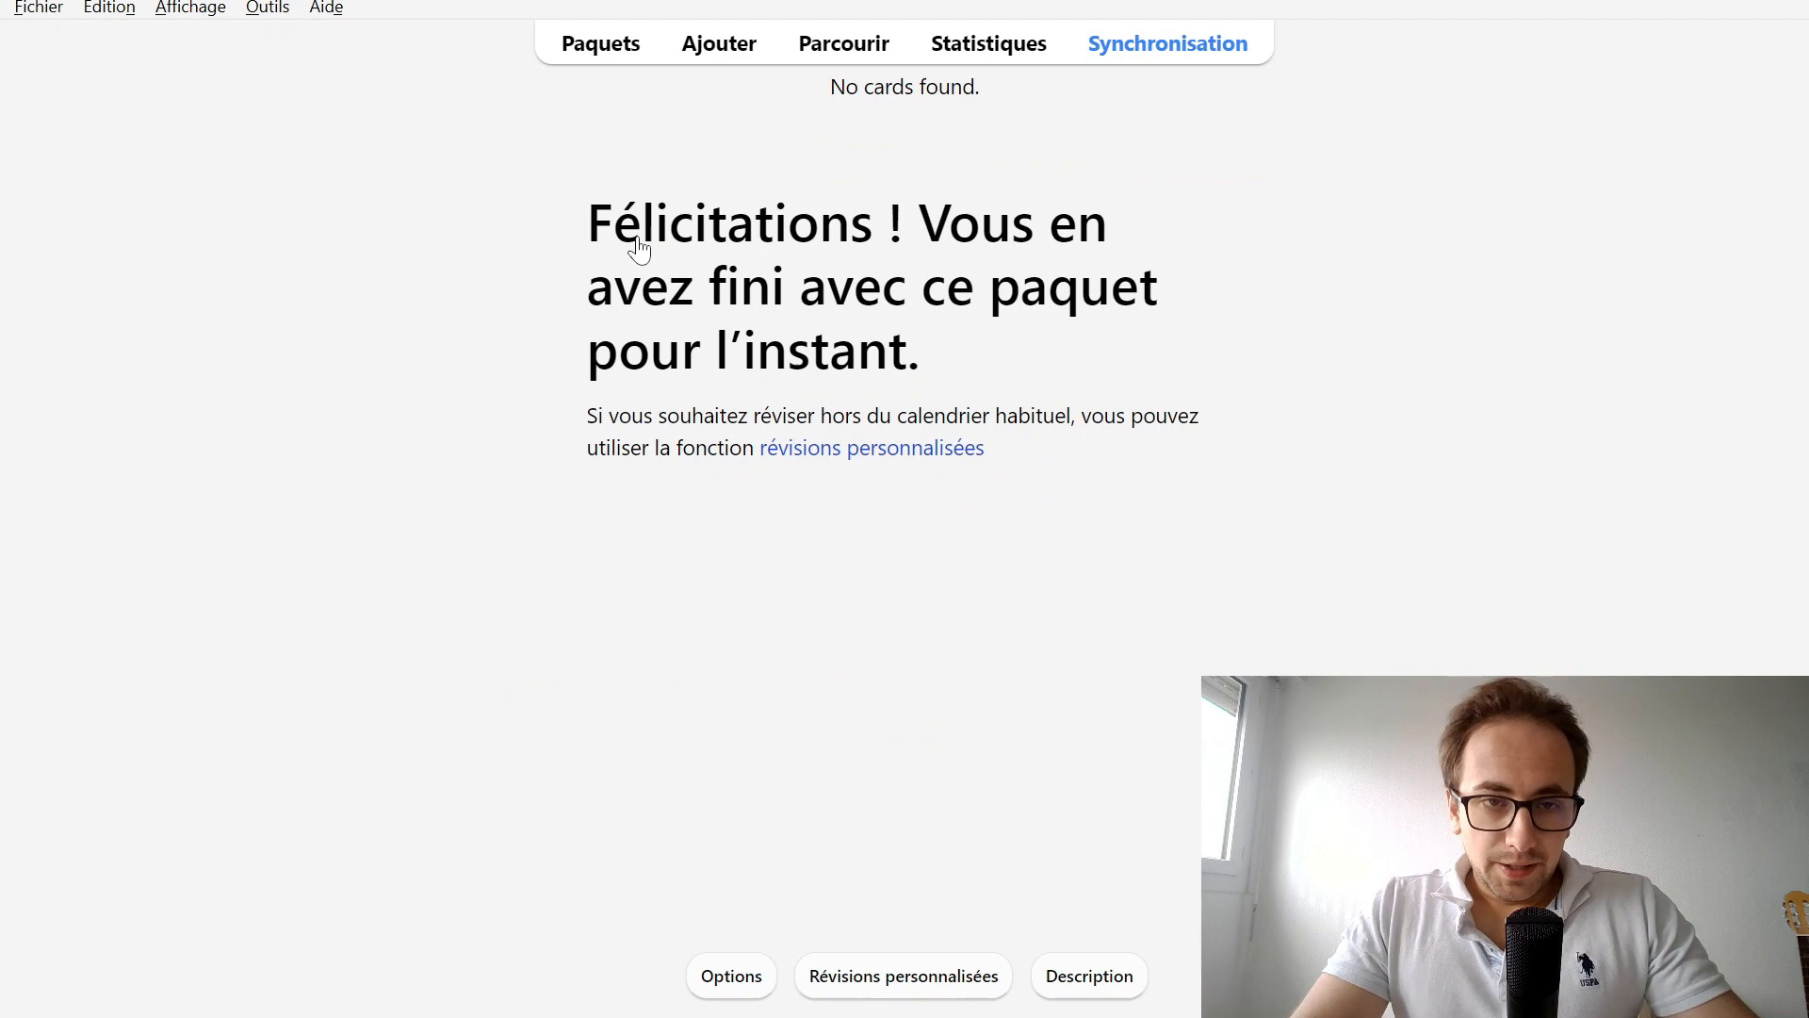
left_click(723, 49)
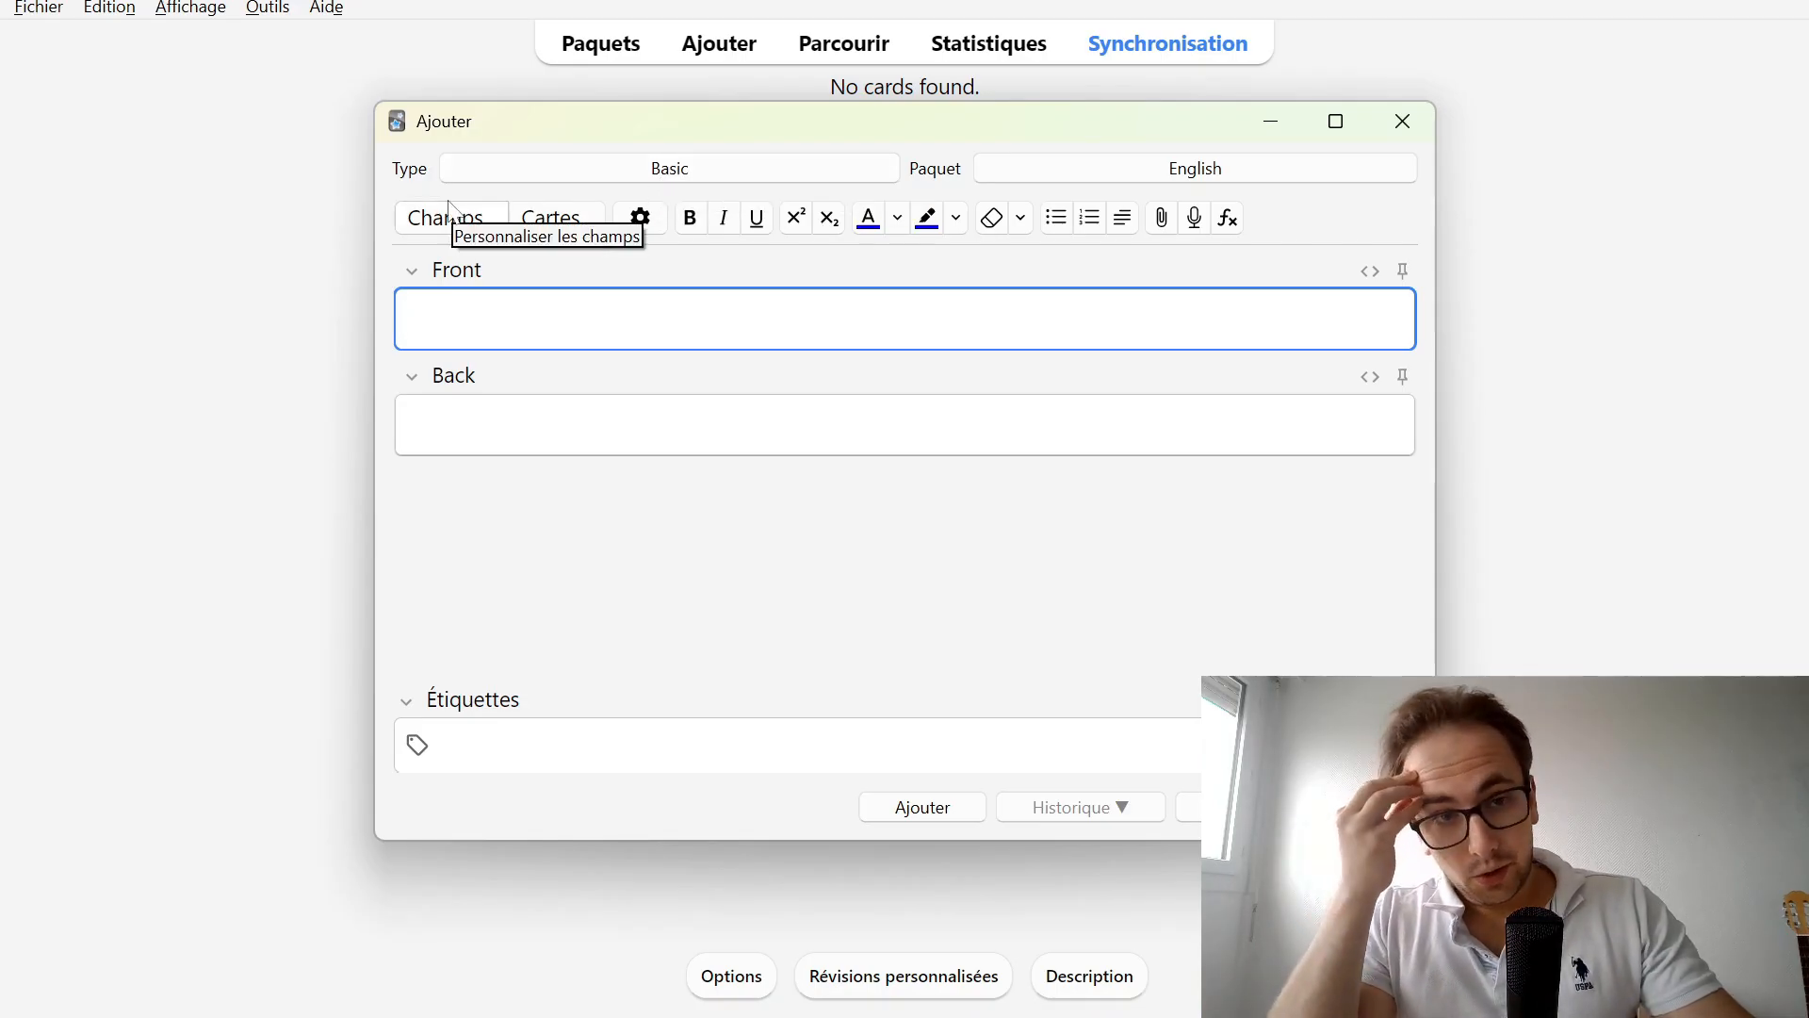
left_click(673, 175)
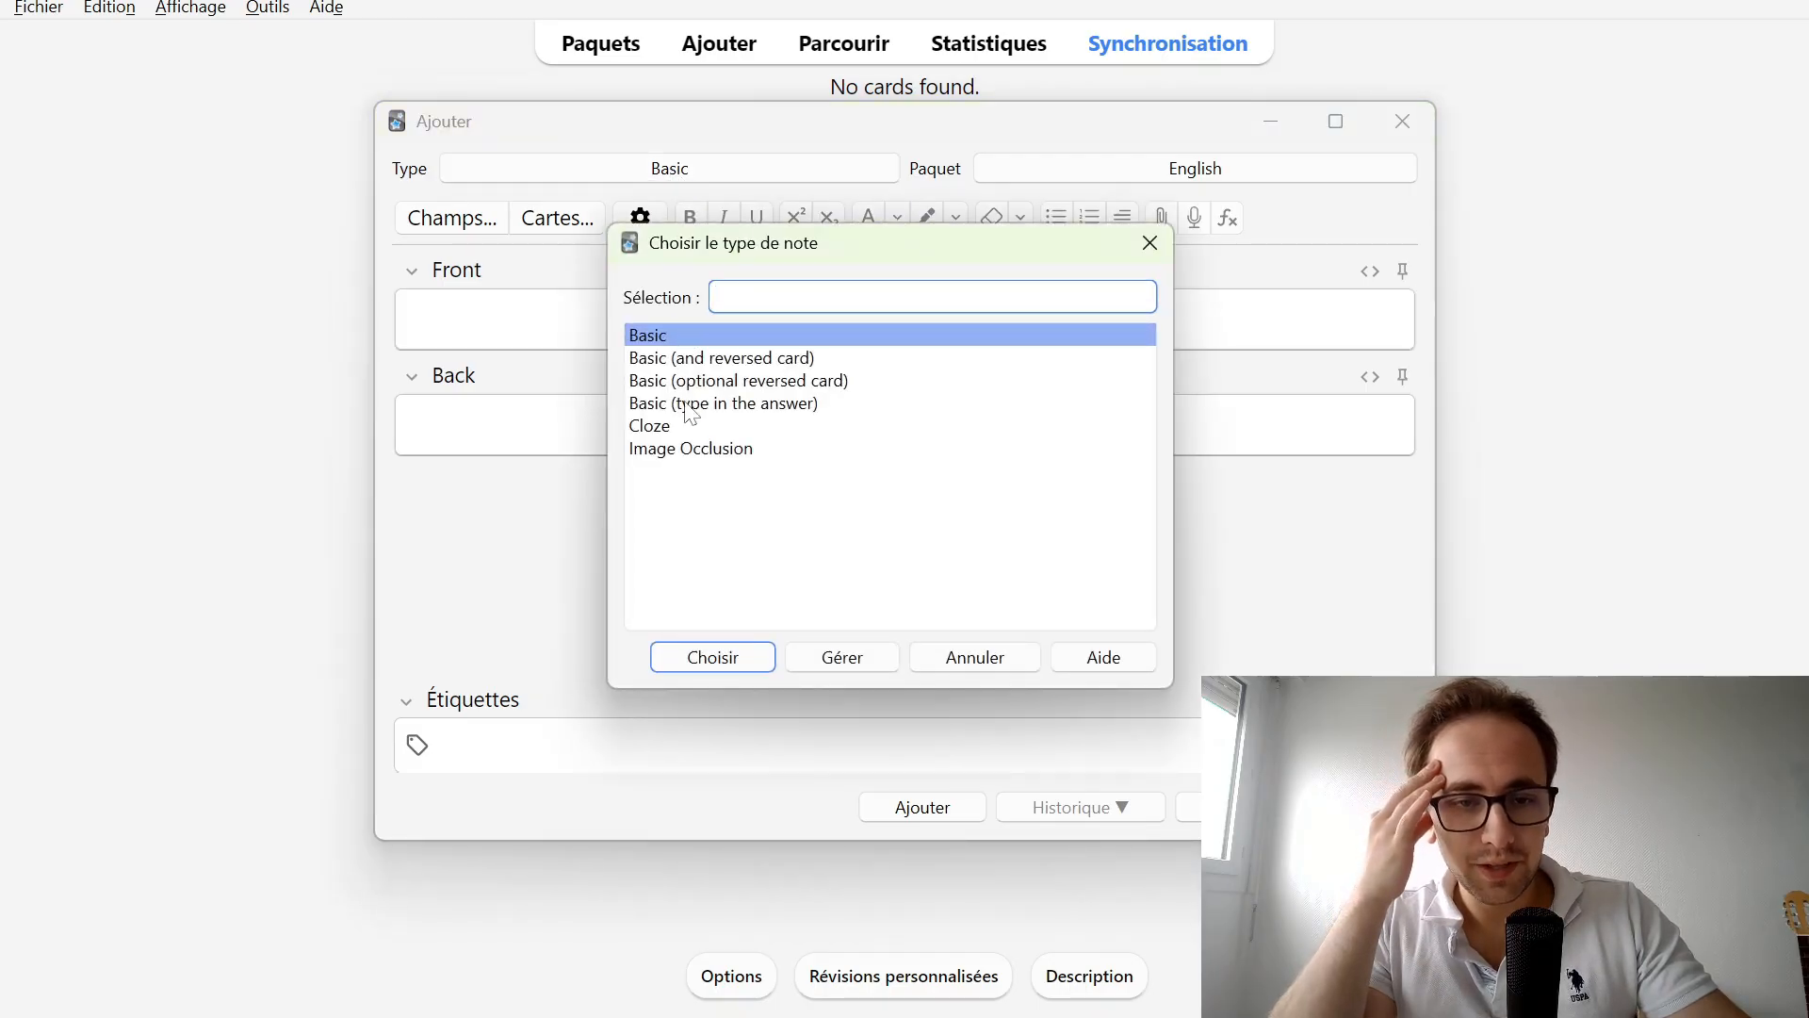
double_click(671, 336)
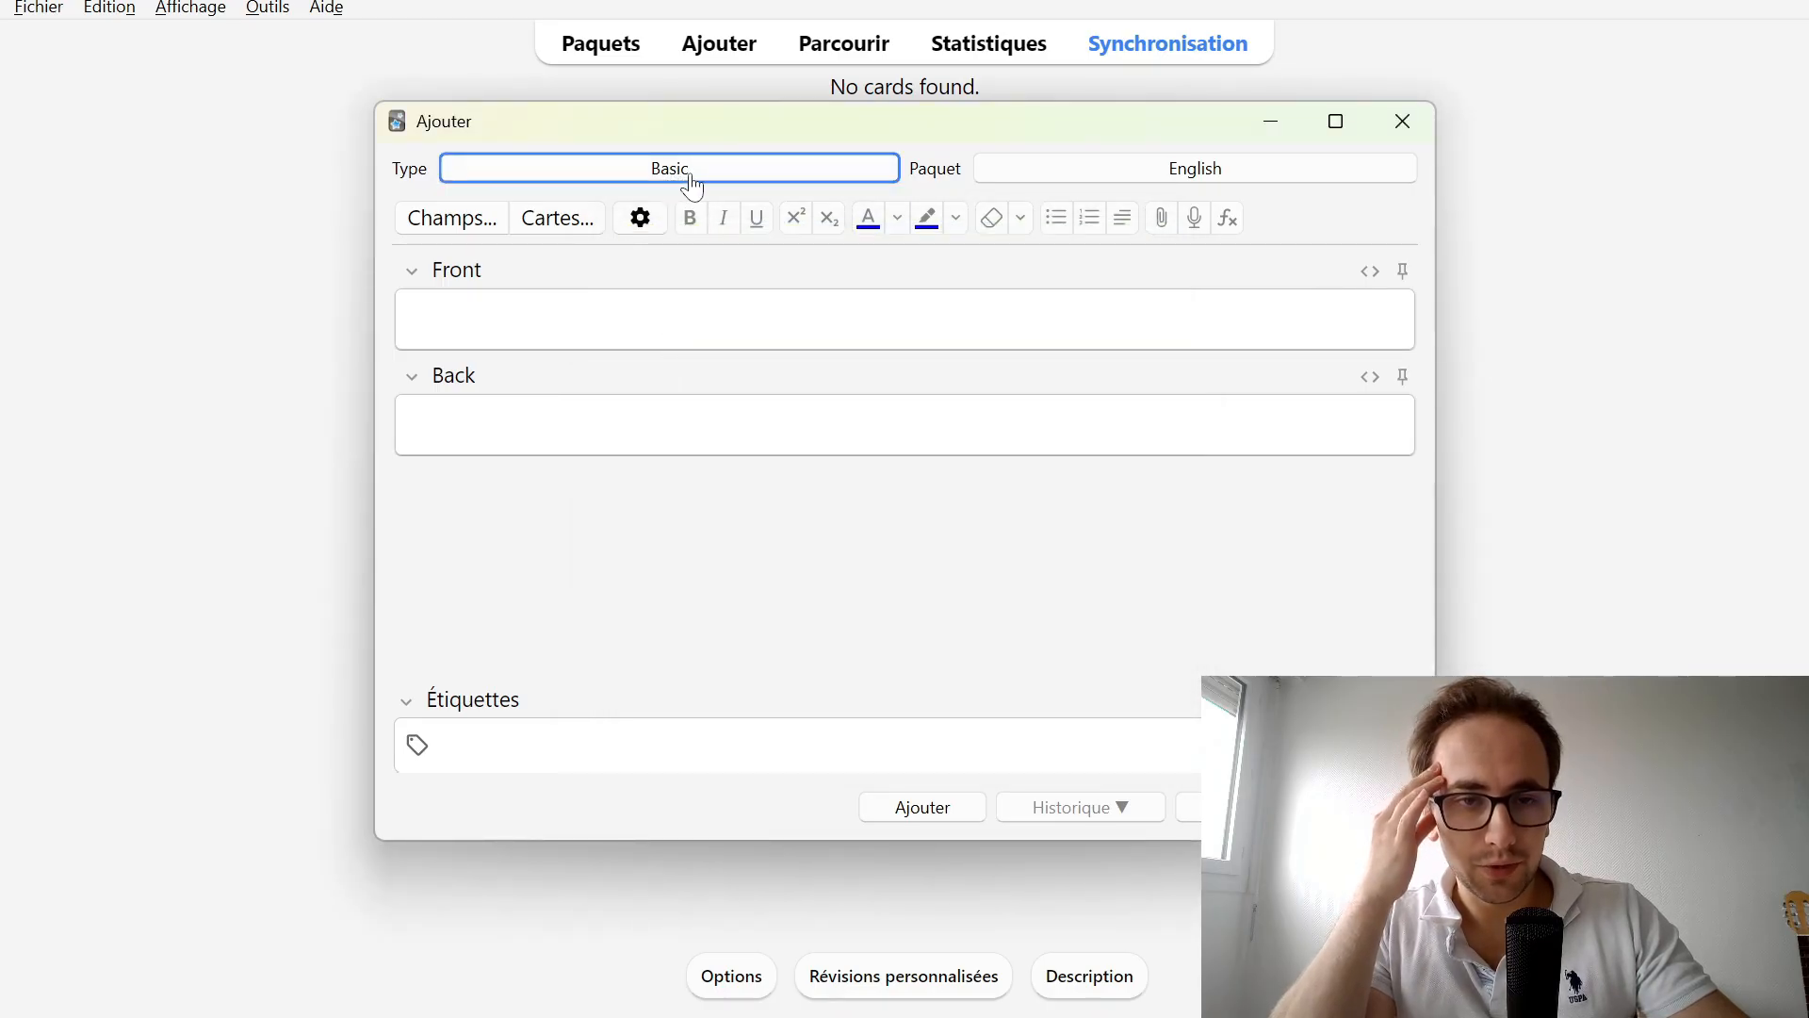
Enter "Grenouille" as the front and "Frog" as the back of the note
left_click(587, 306)
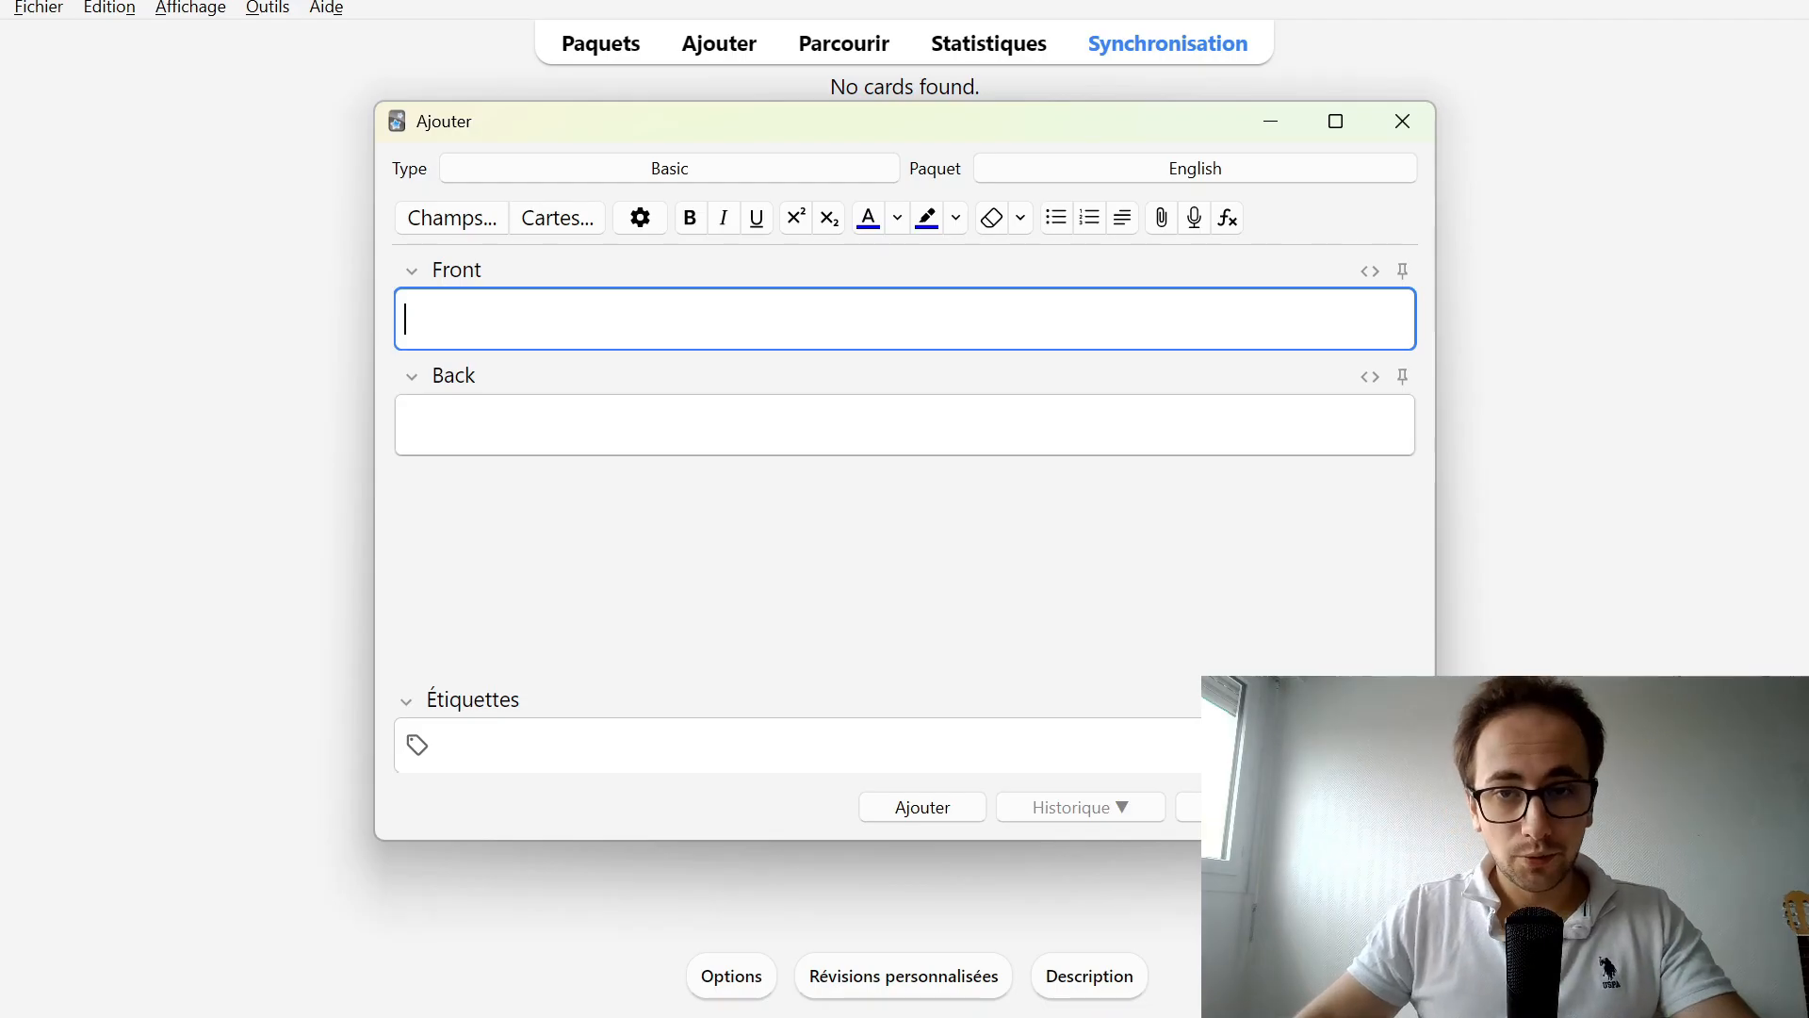
type("Grenouille")
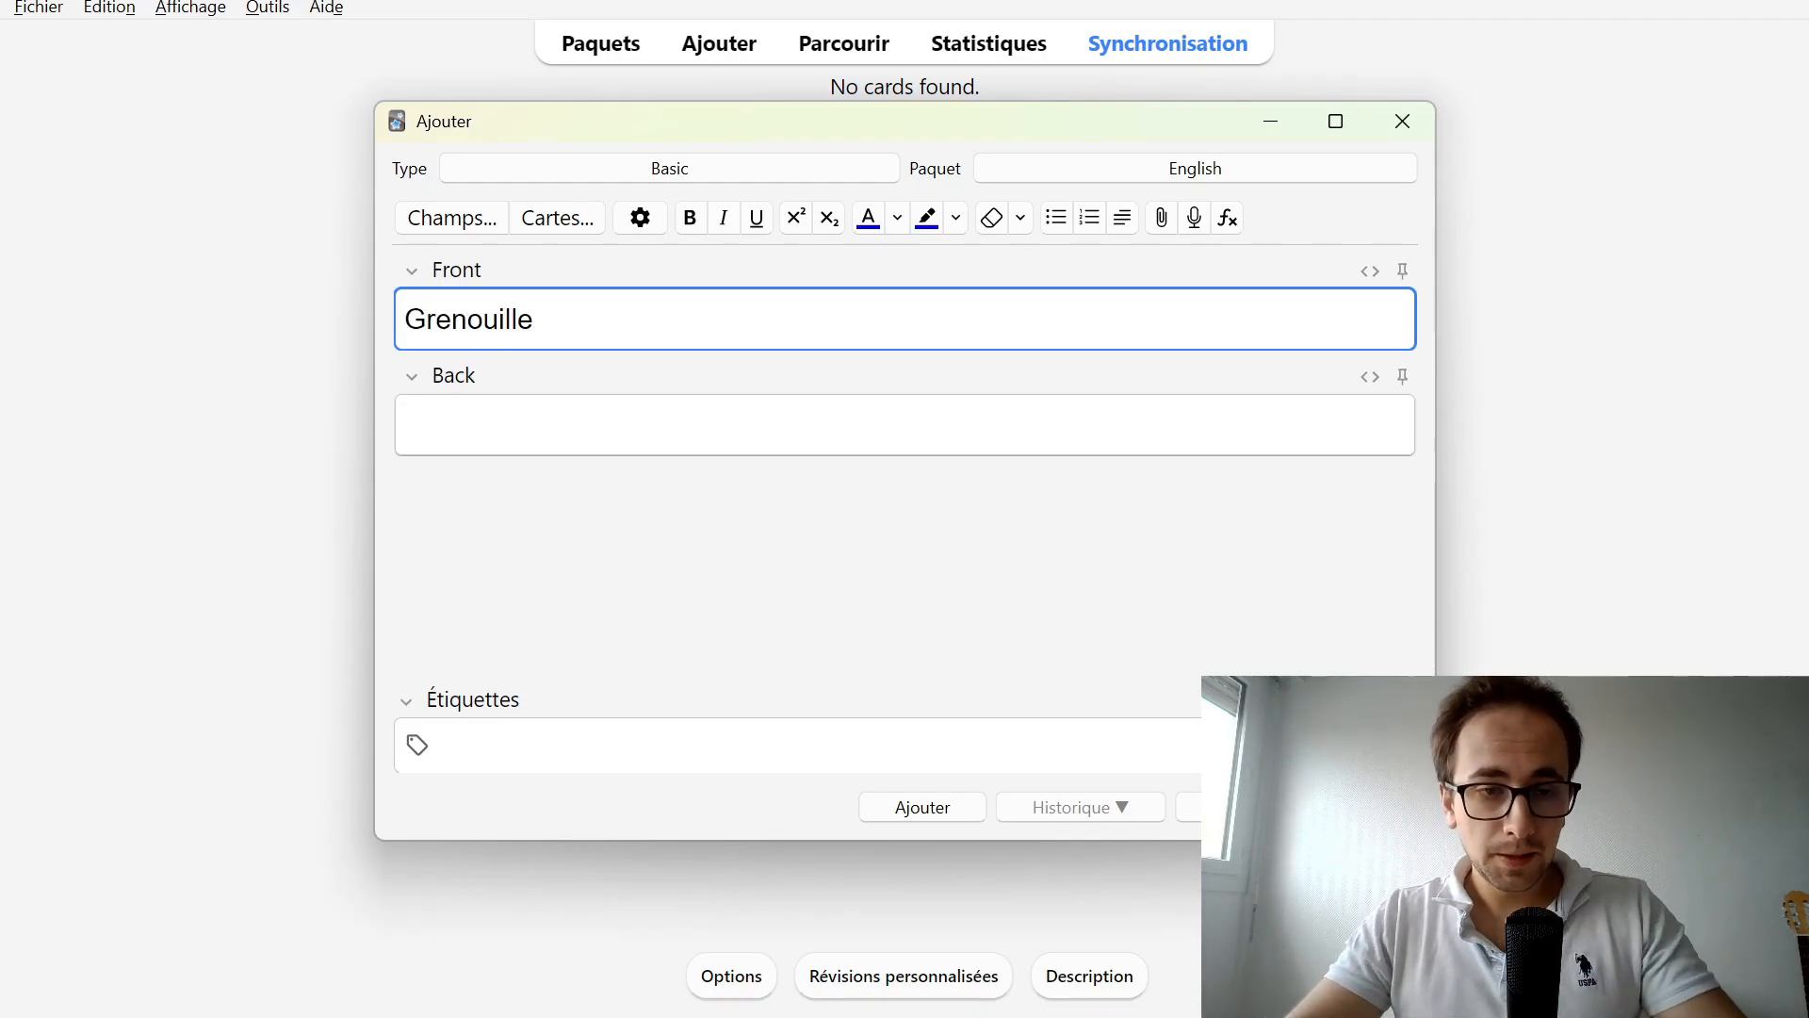
key("Tab")
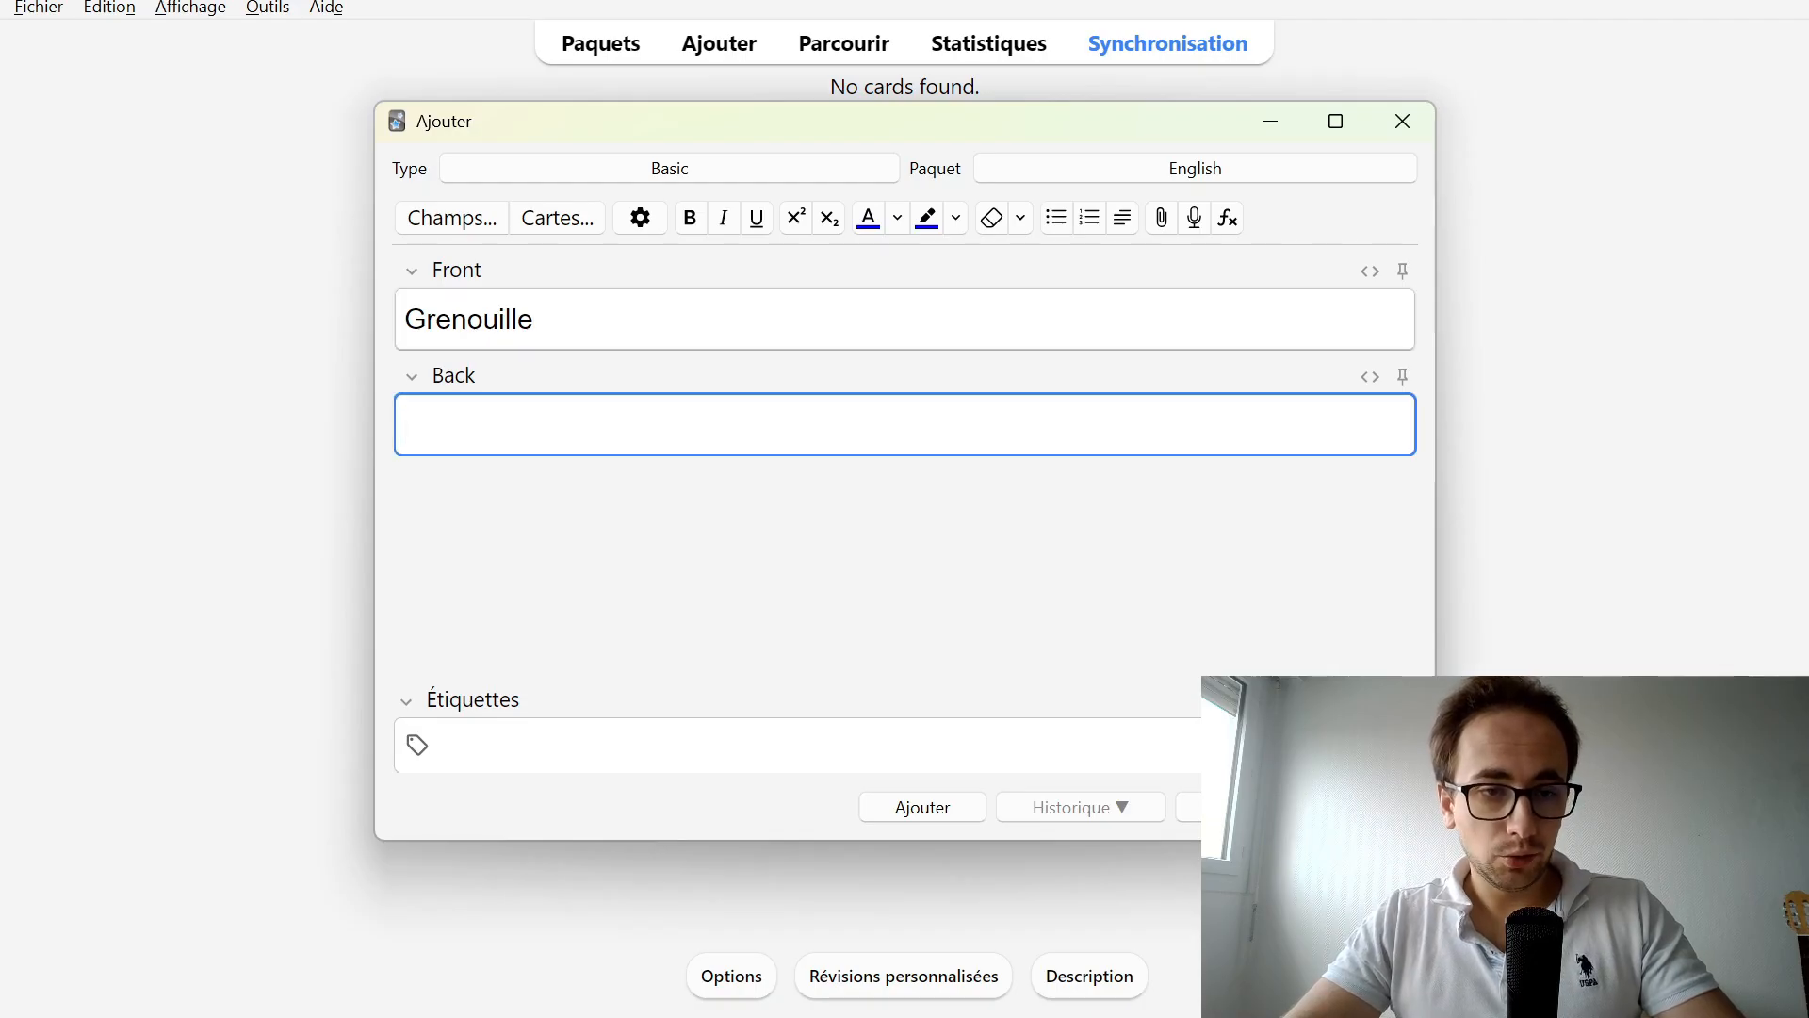
type("Fr")
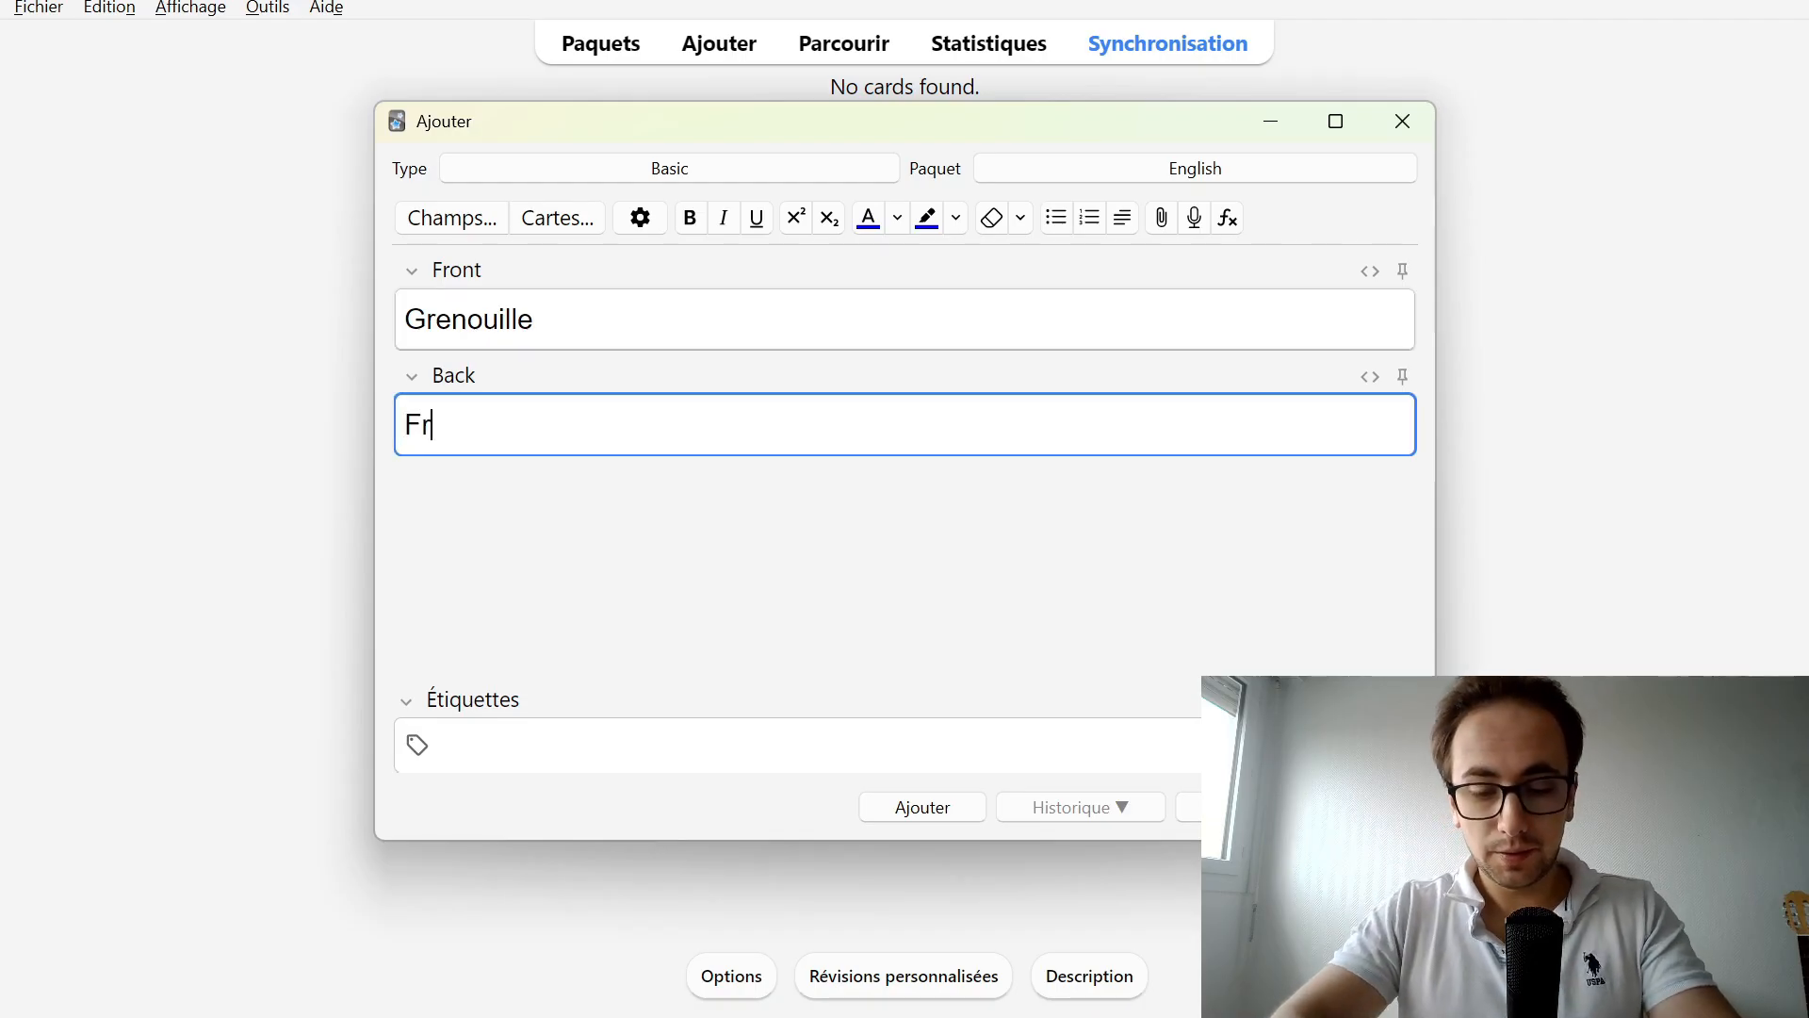
type("og")
left_click(515, 499)
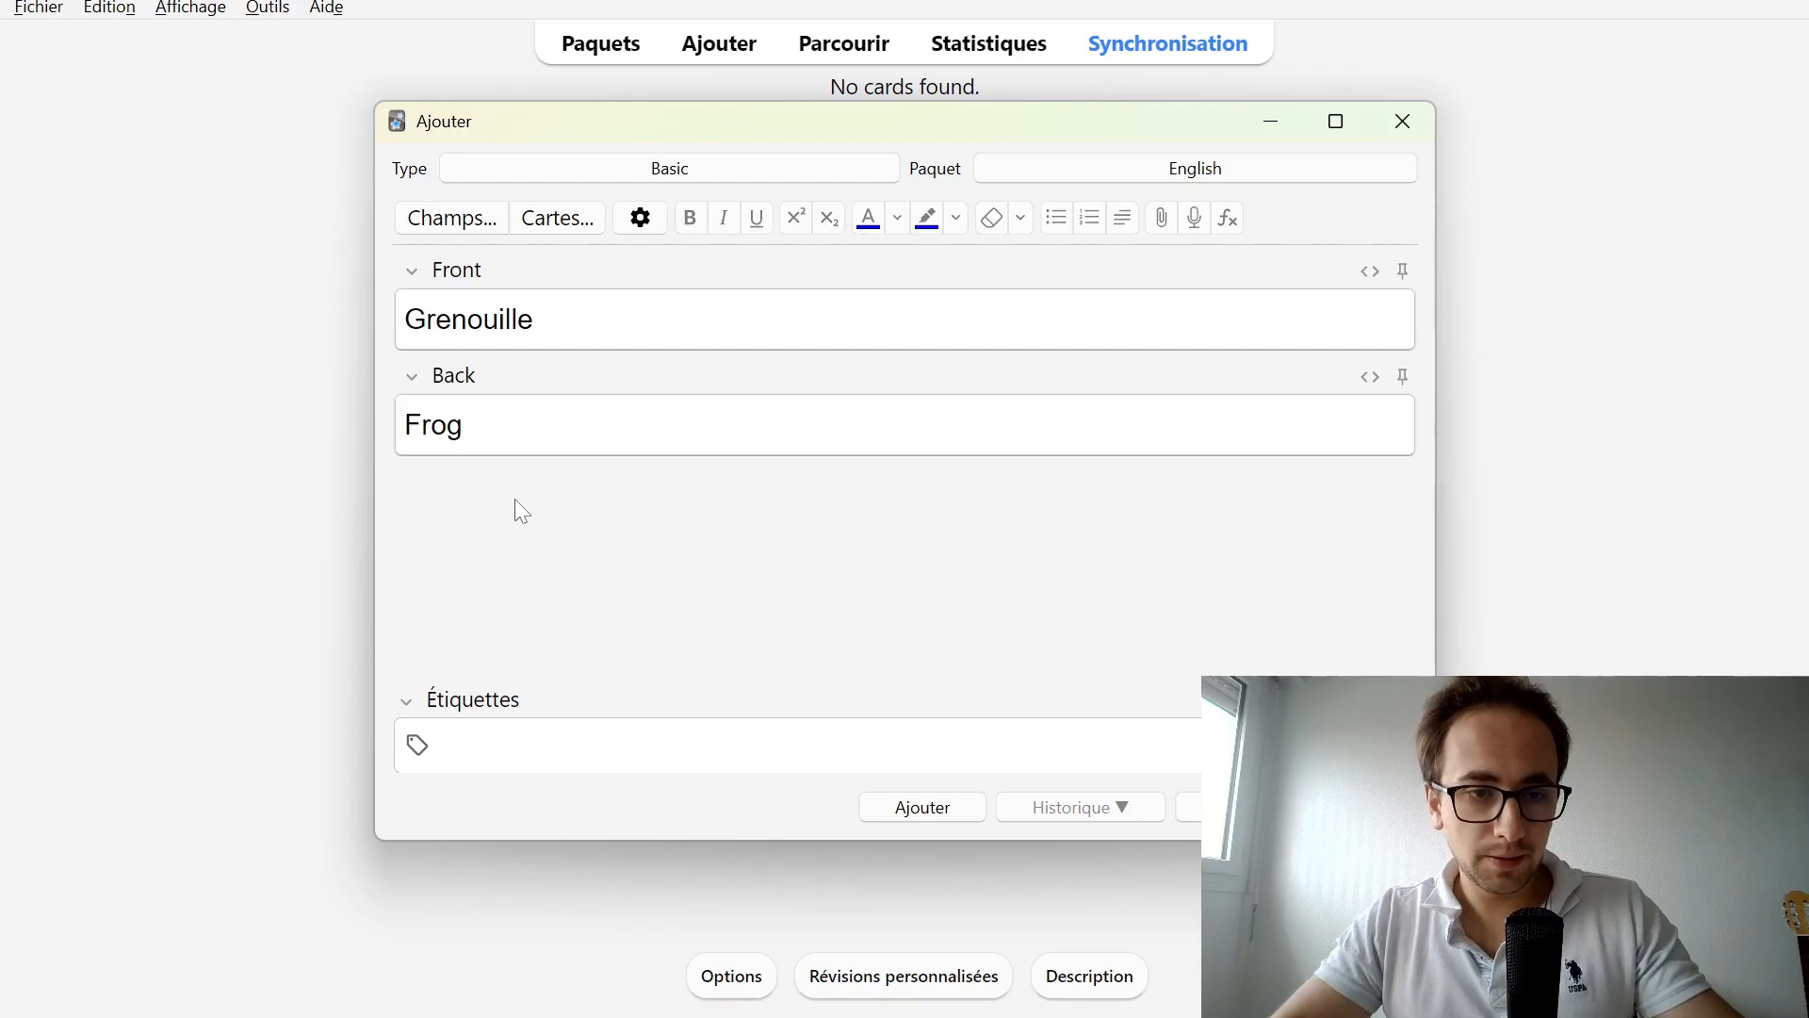
Make the word "Frog" on the back of the note bold
left_click(510, 435)
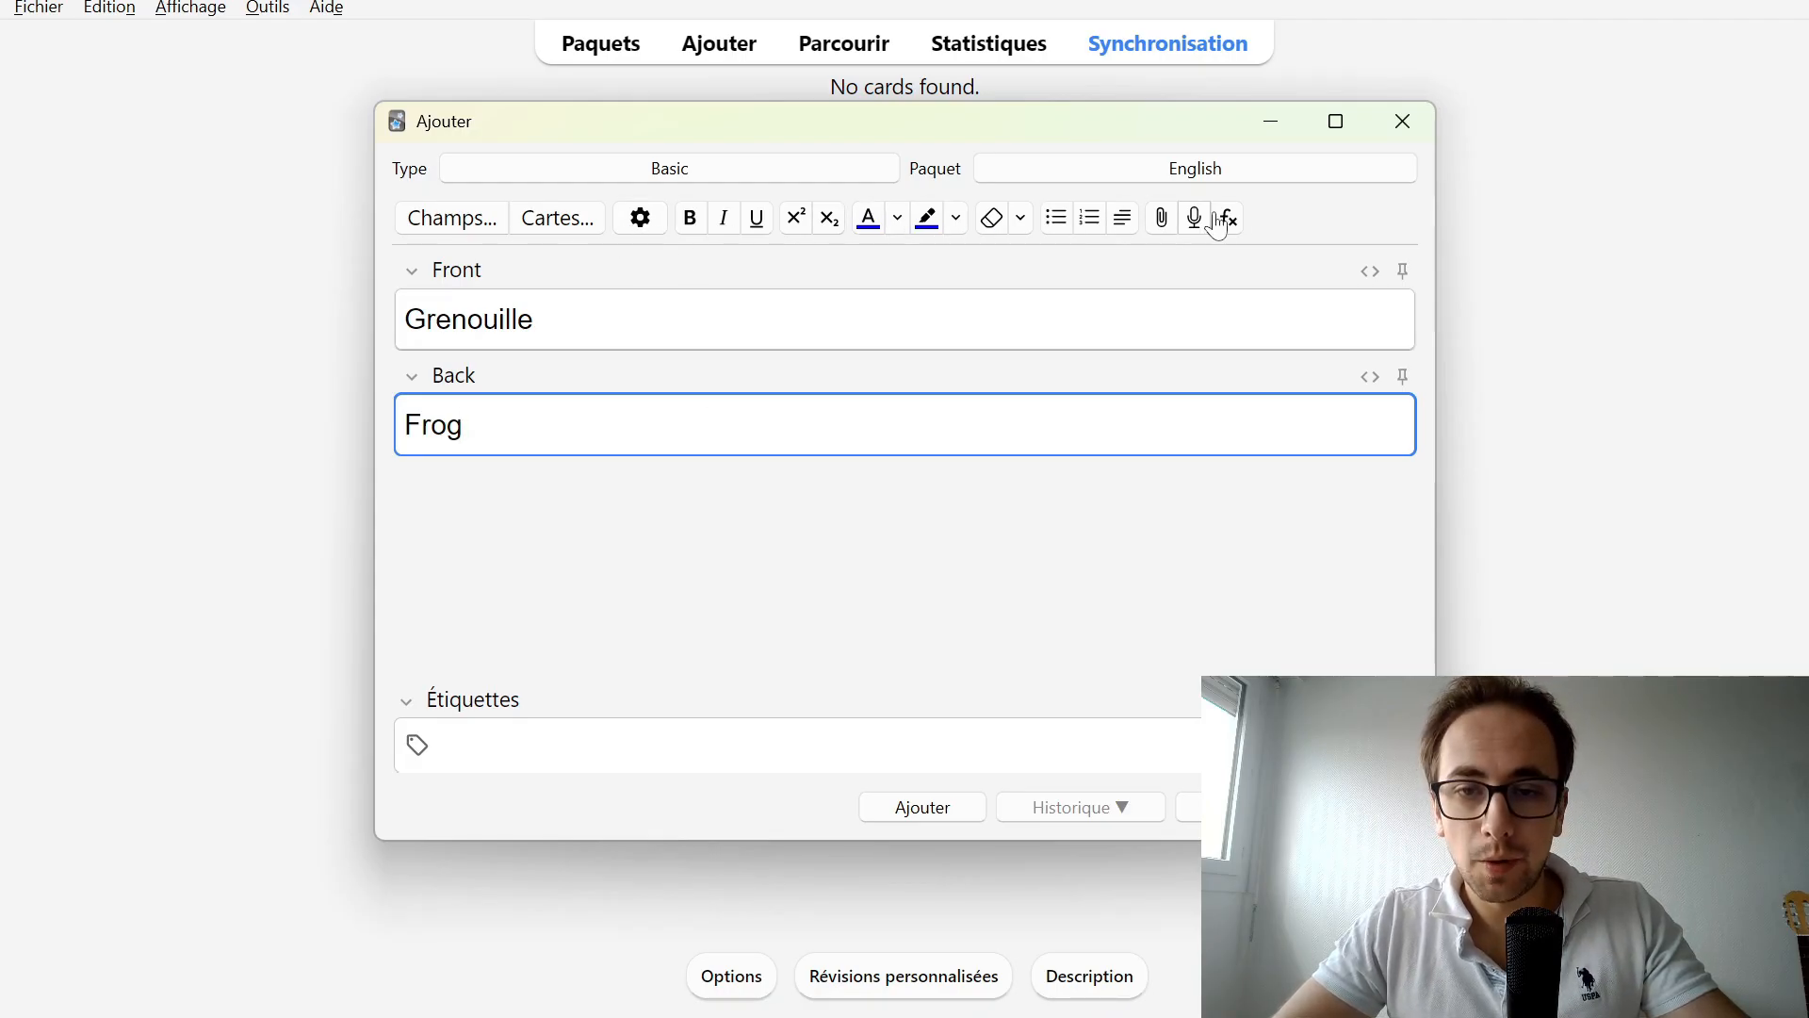
key("ctrl+a")
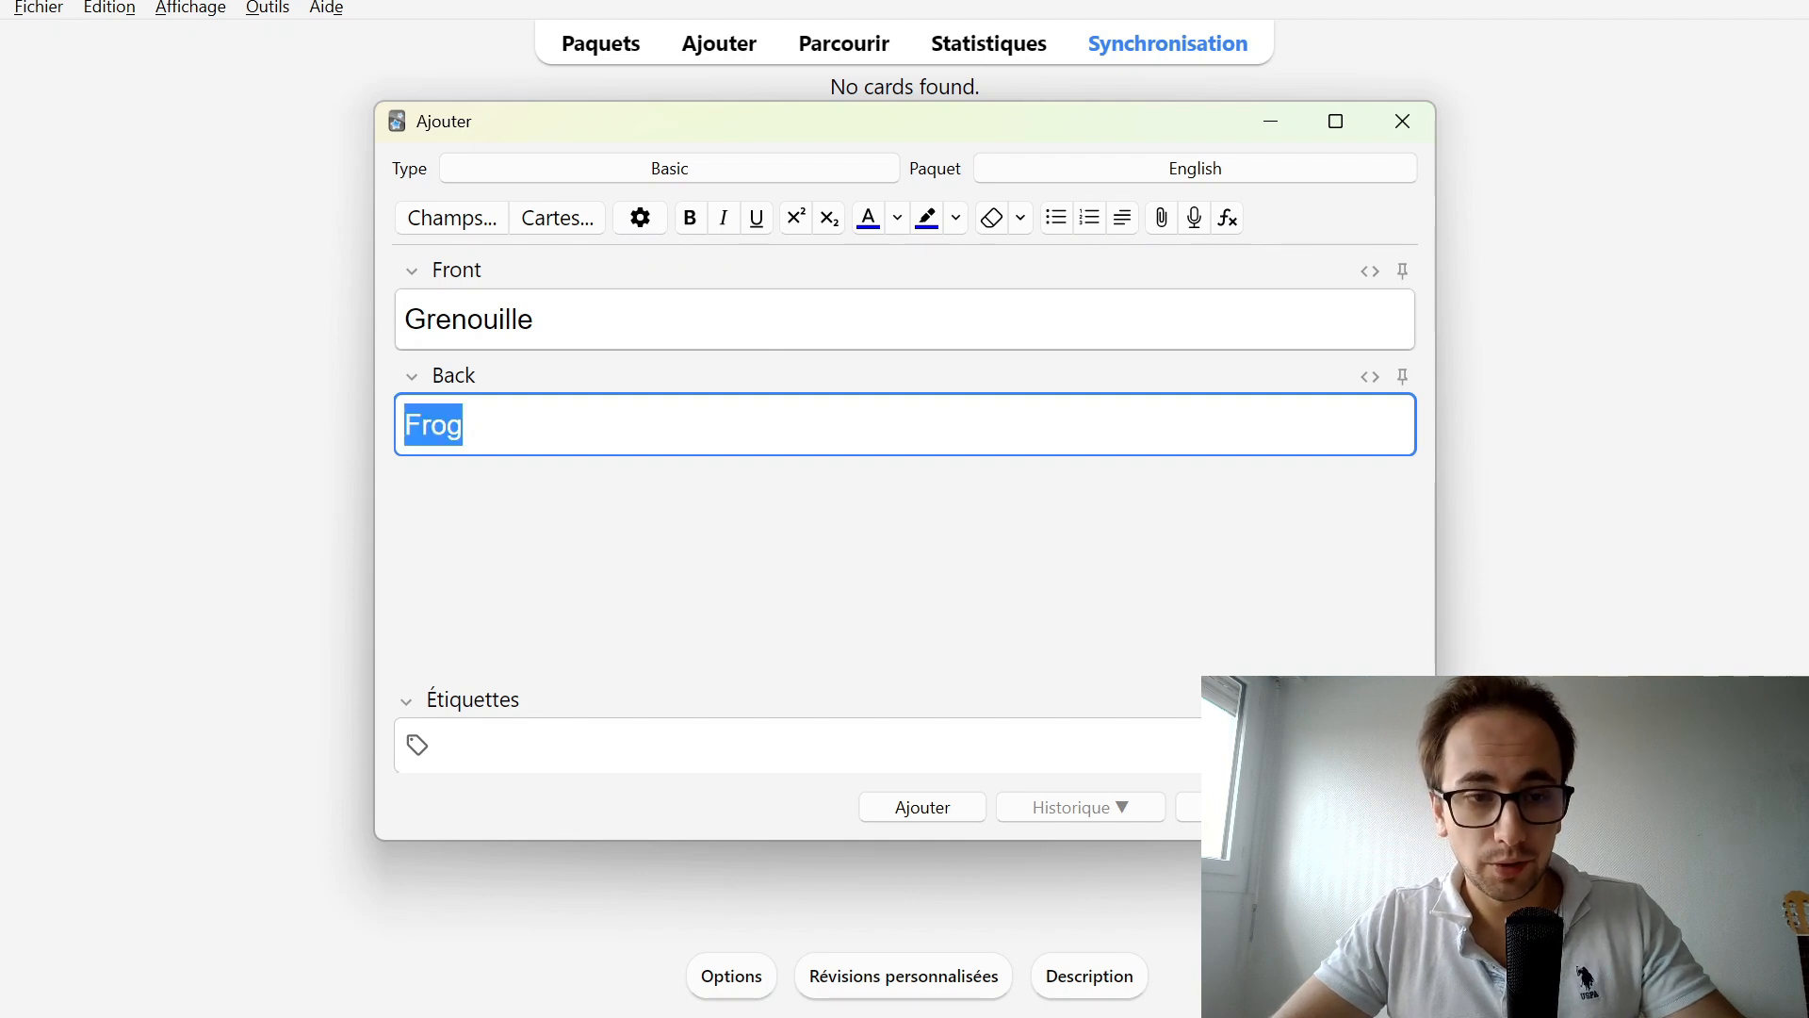
left_click(690, 218)
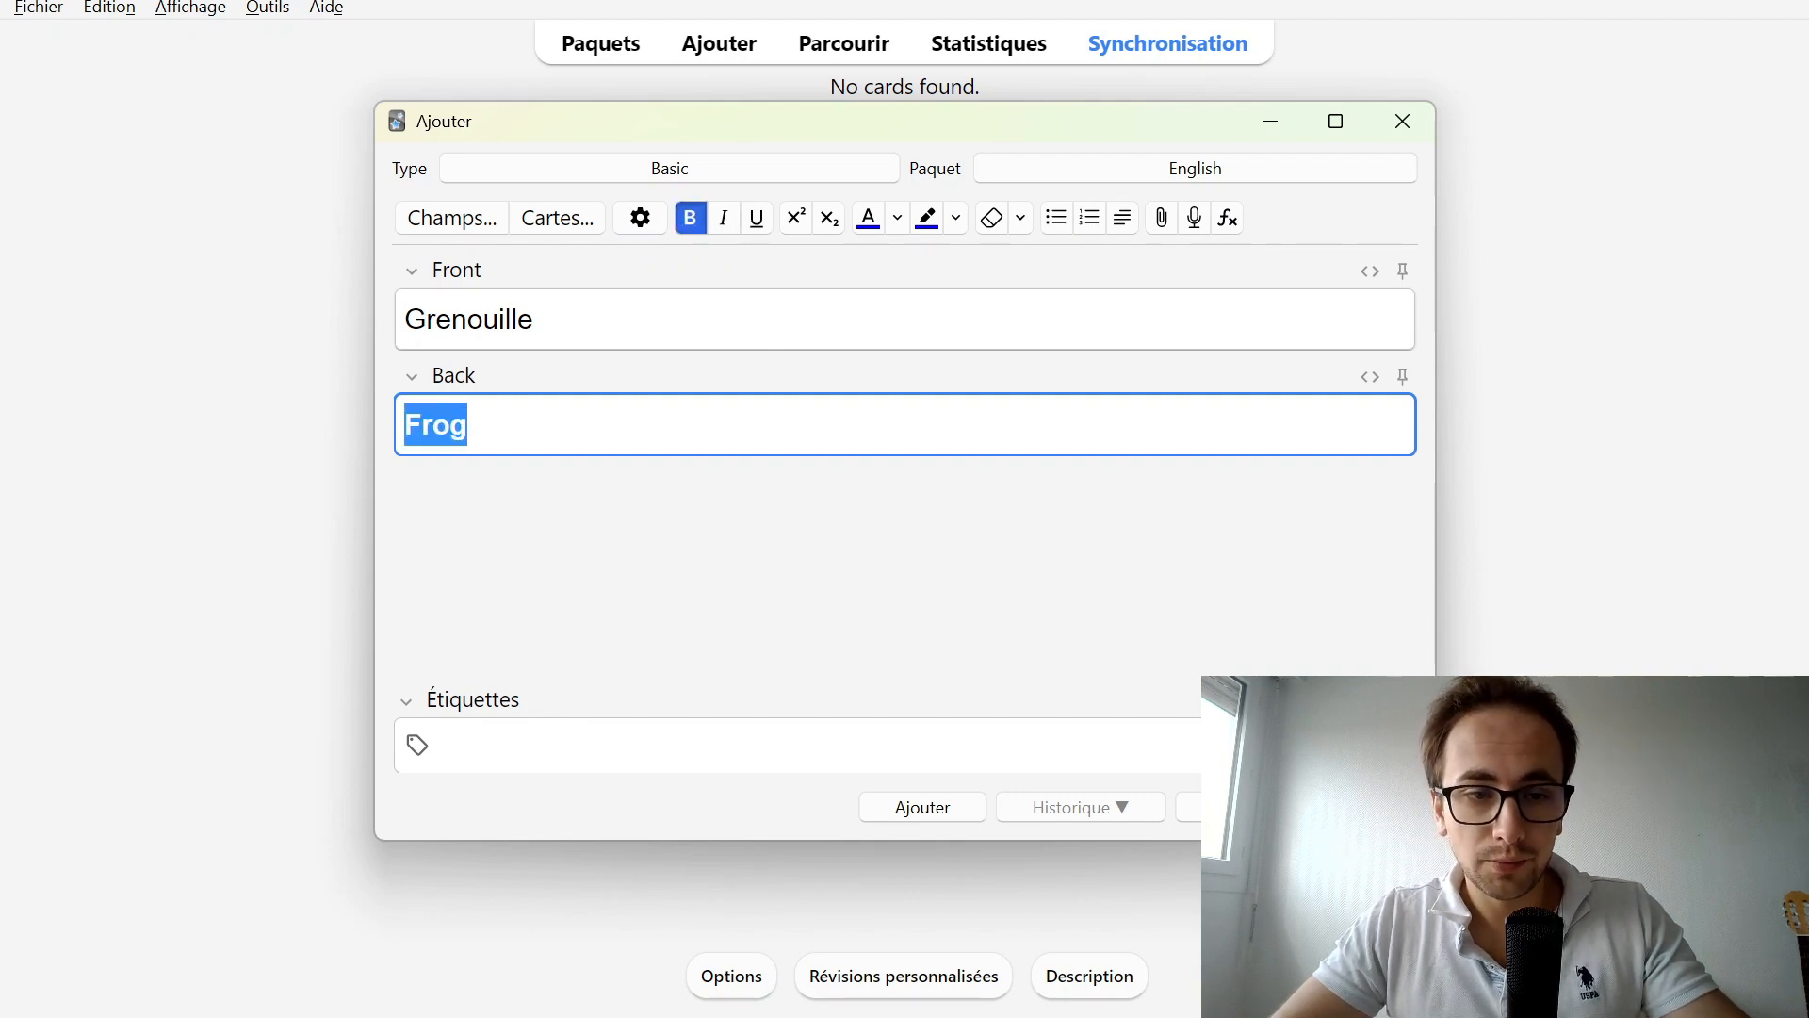
key("Right")
Try a bulleted list on a new line below "Frog" and remove it again
key("Return")
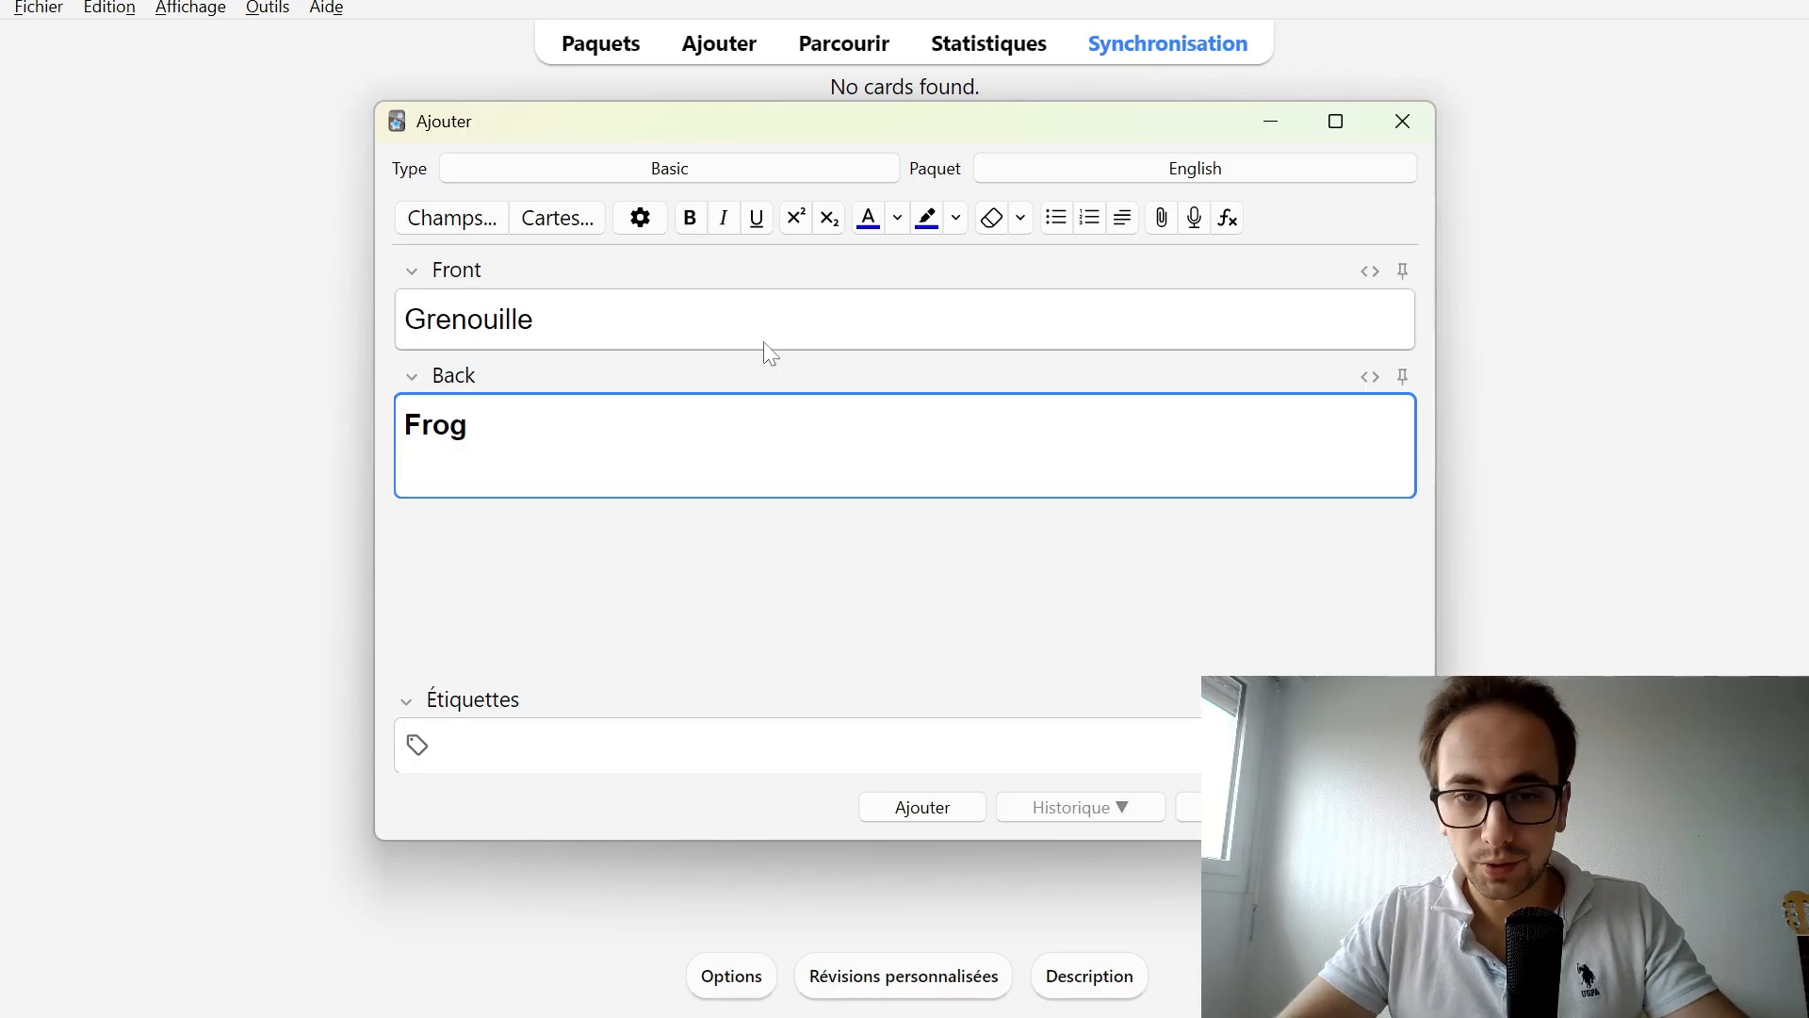
left_click(1057, 218)
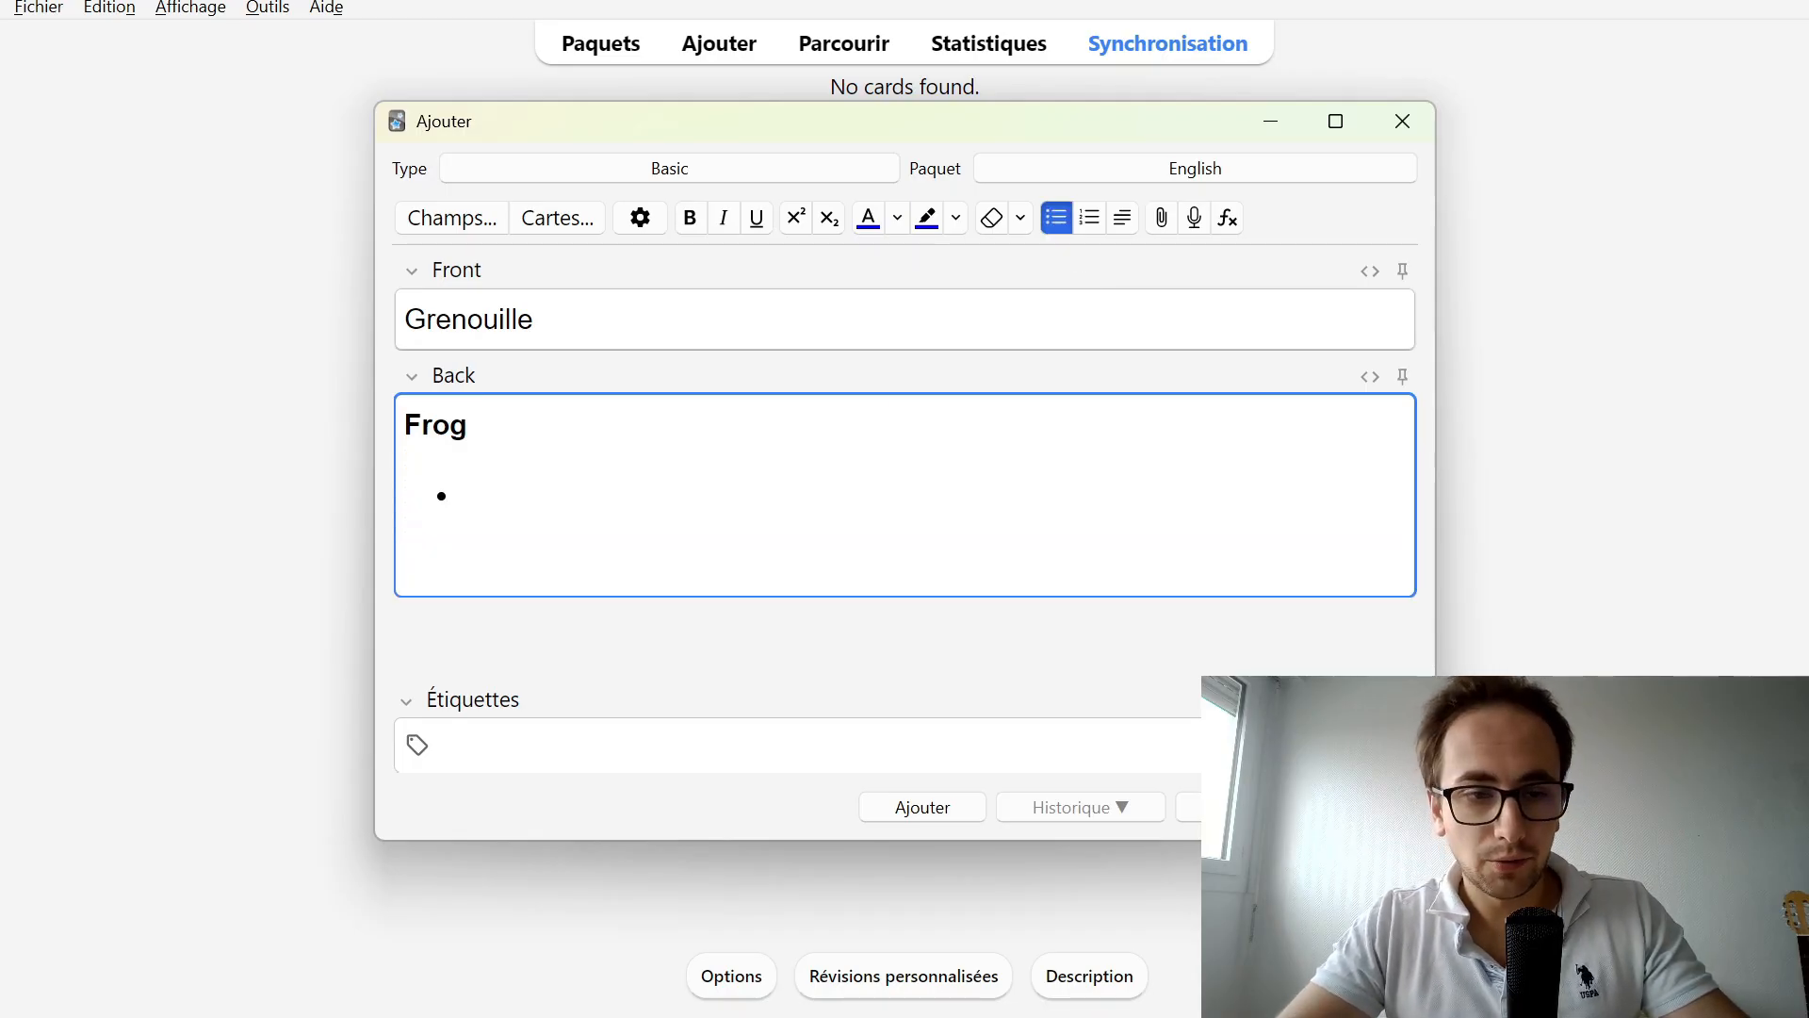
key("BackSpace")
key("BackSpace")
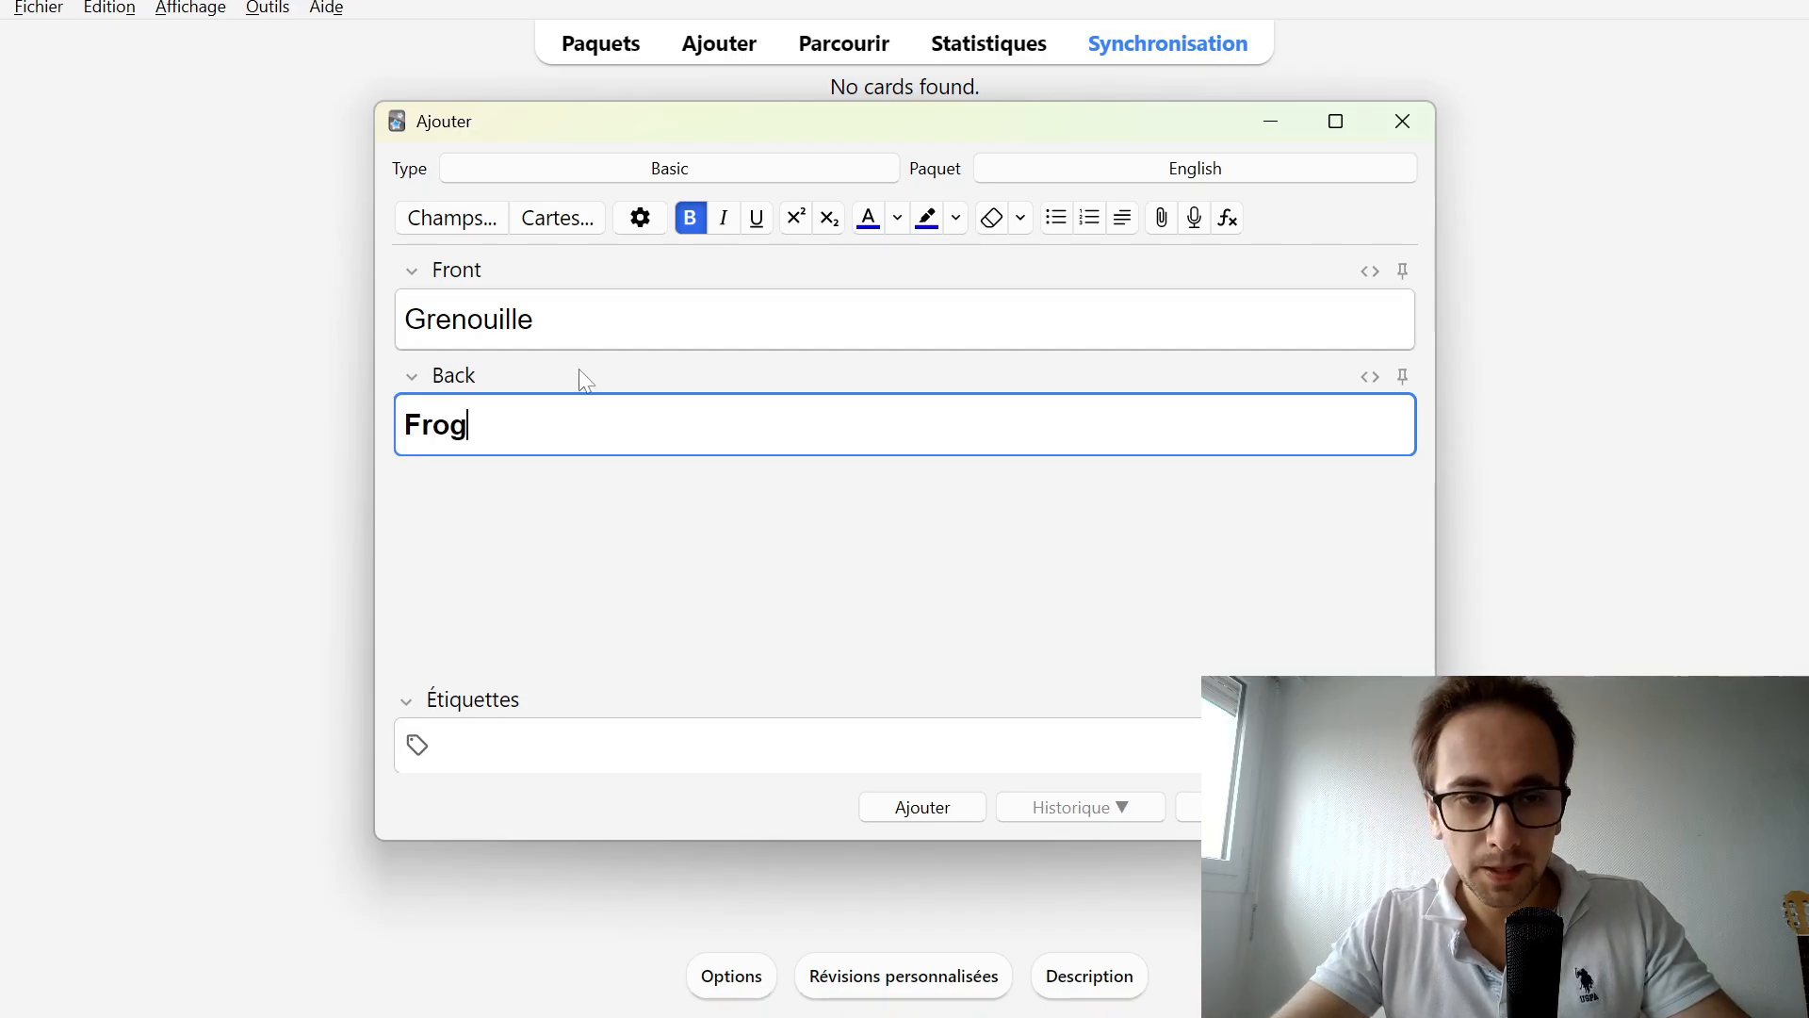
Add the finished Grenouille note to the English deck and close the note editor
left_click(702, 522)
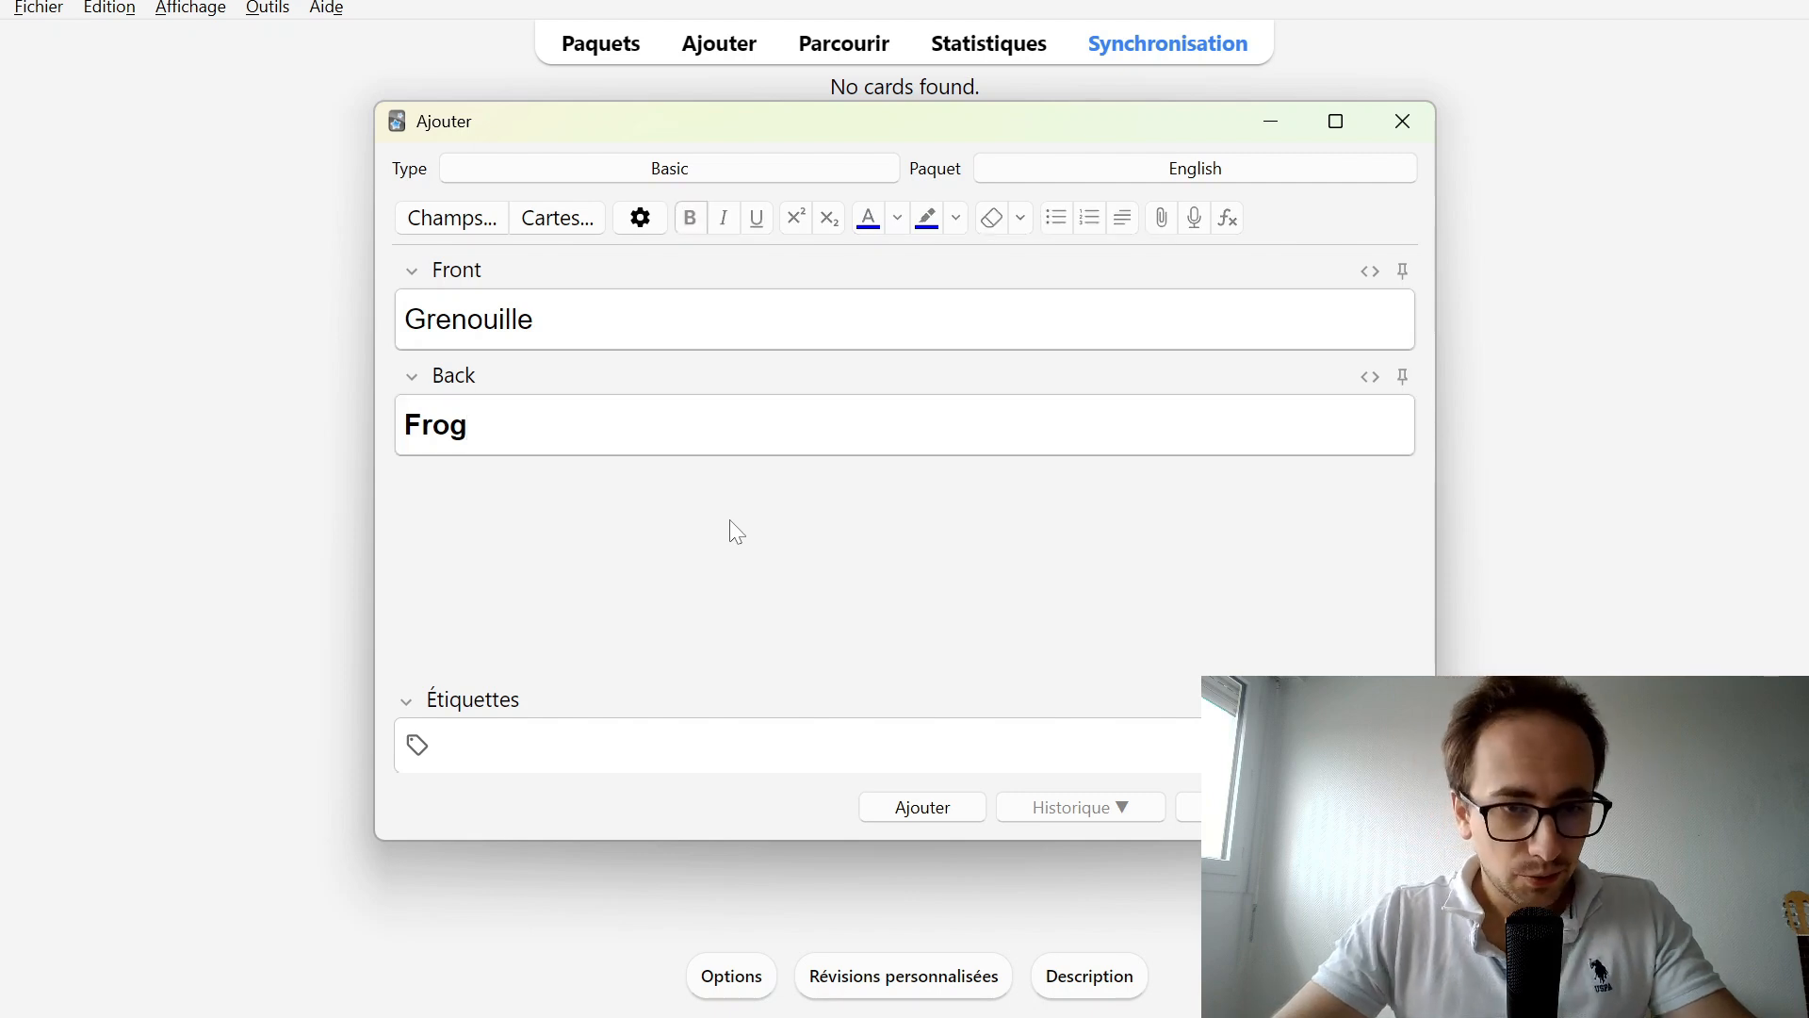
left_click(914, 815)
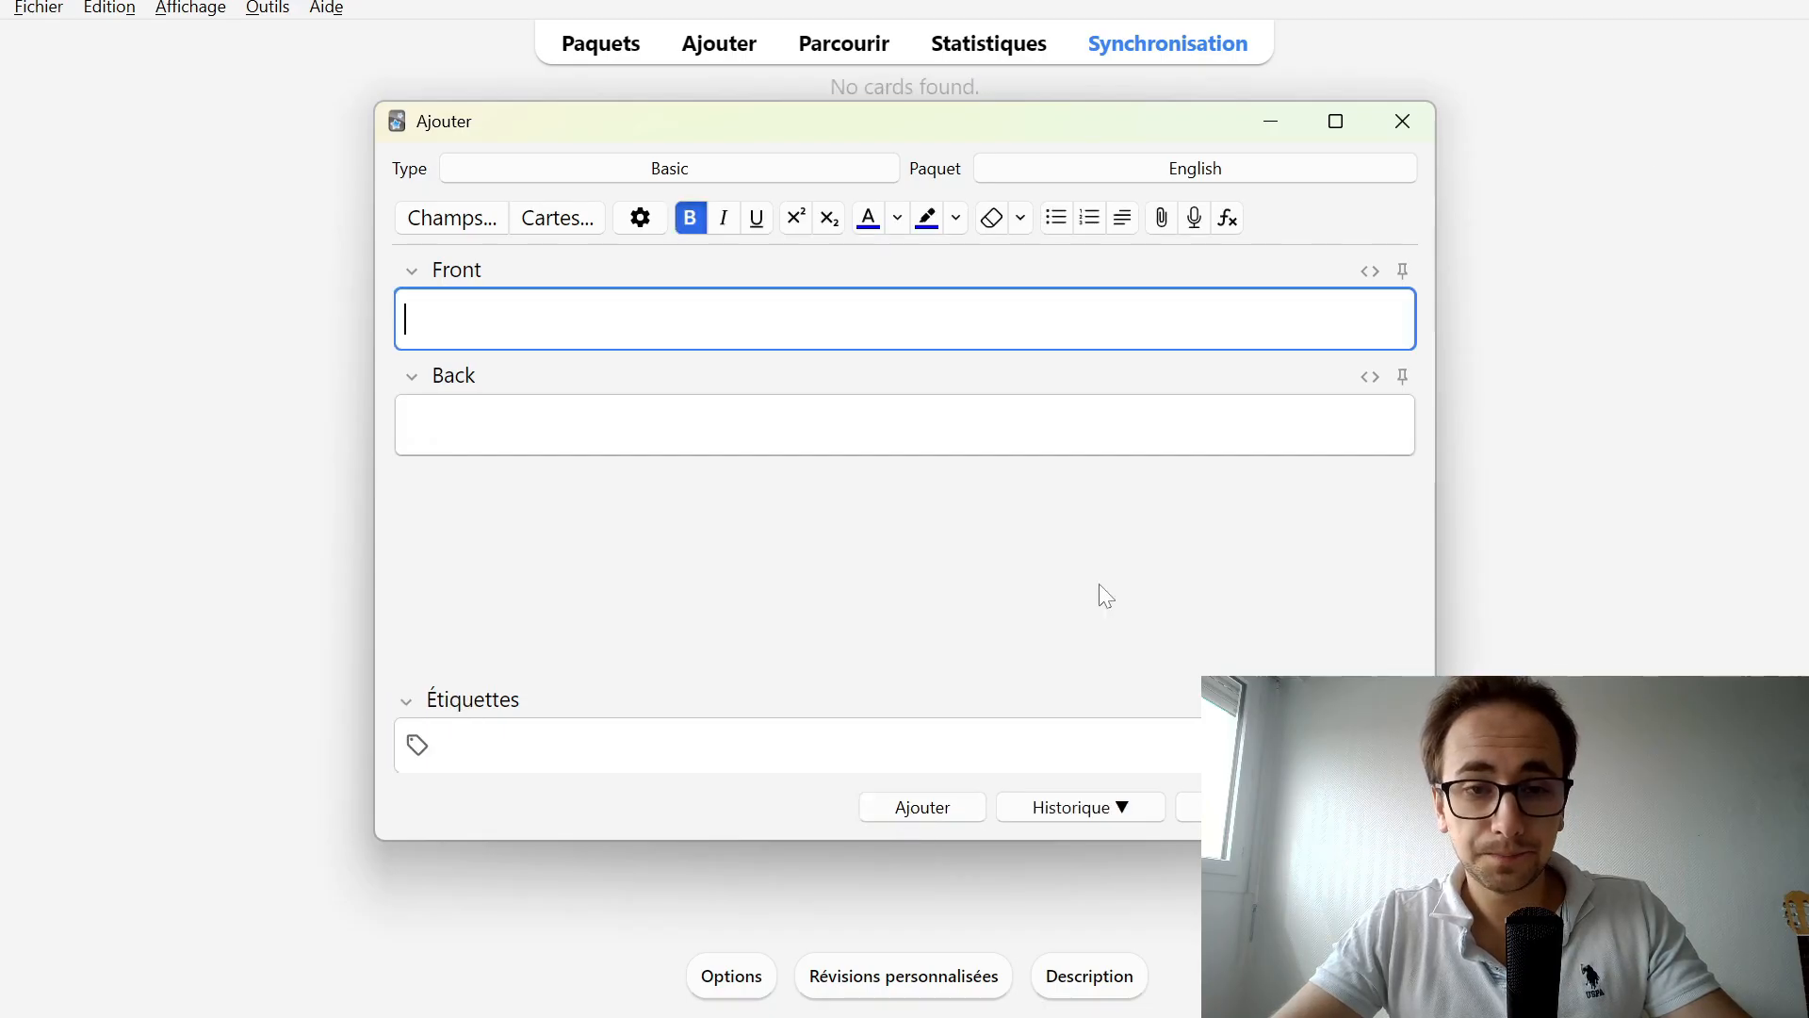
left_click(1405, 120)
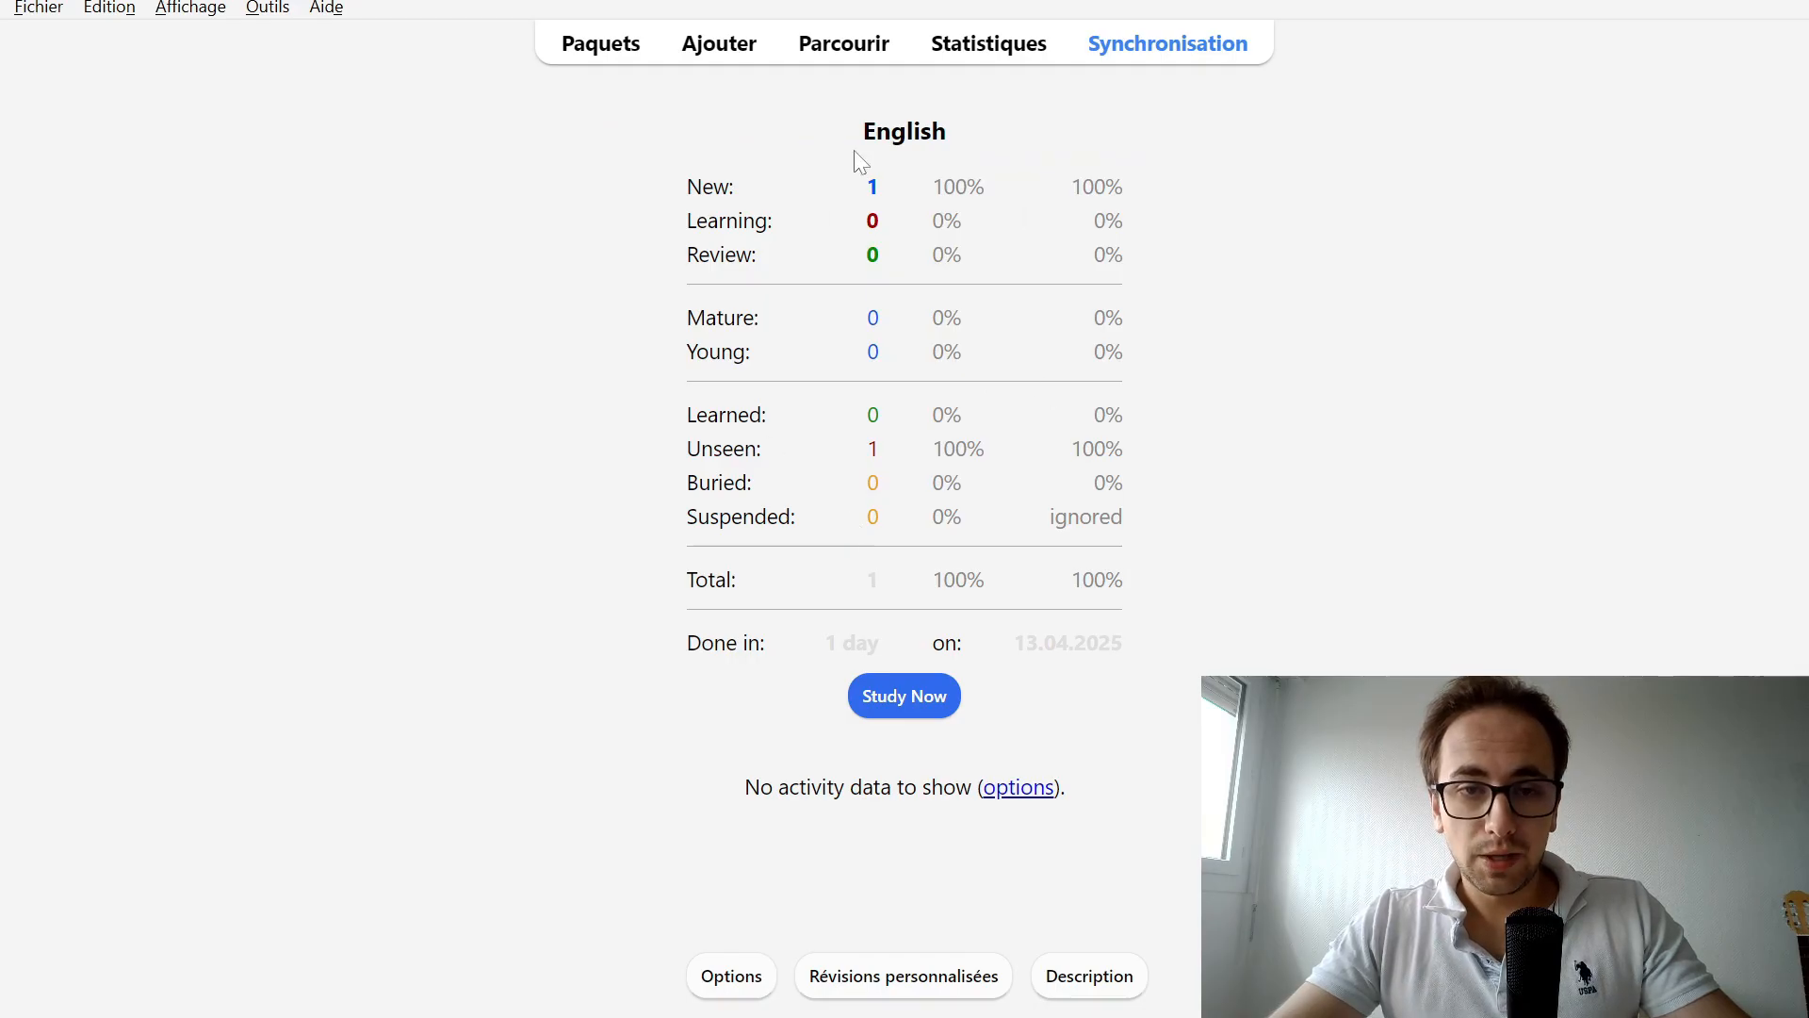
Start studying the English deck, reveal the answer to the Grenouille card and rate it "À revoir"
left_click(905, 697)
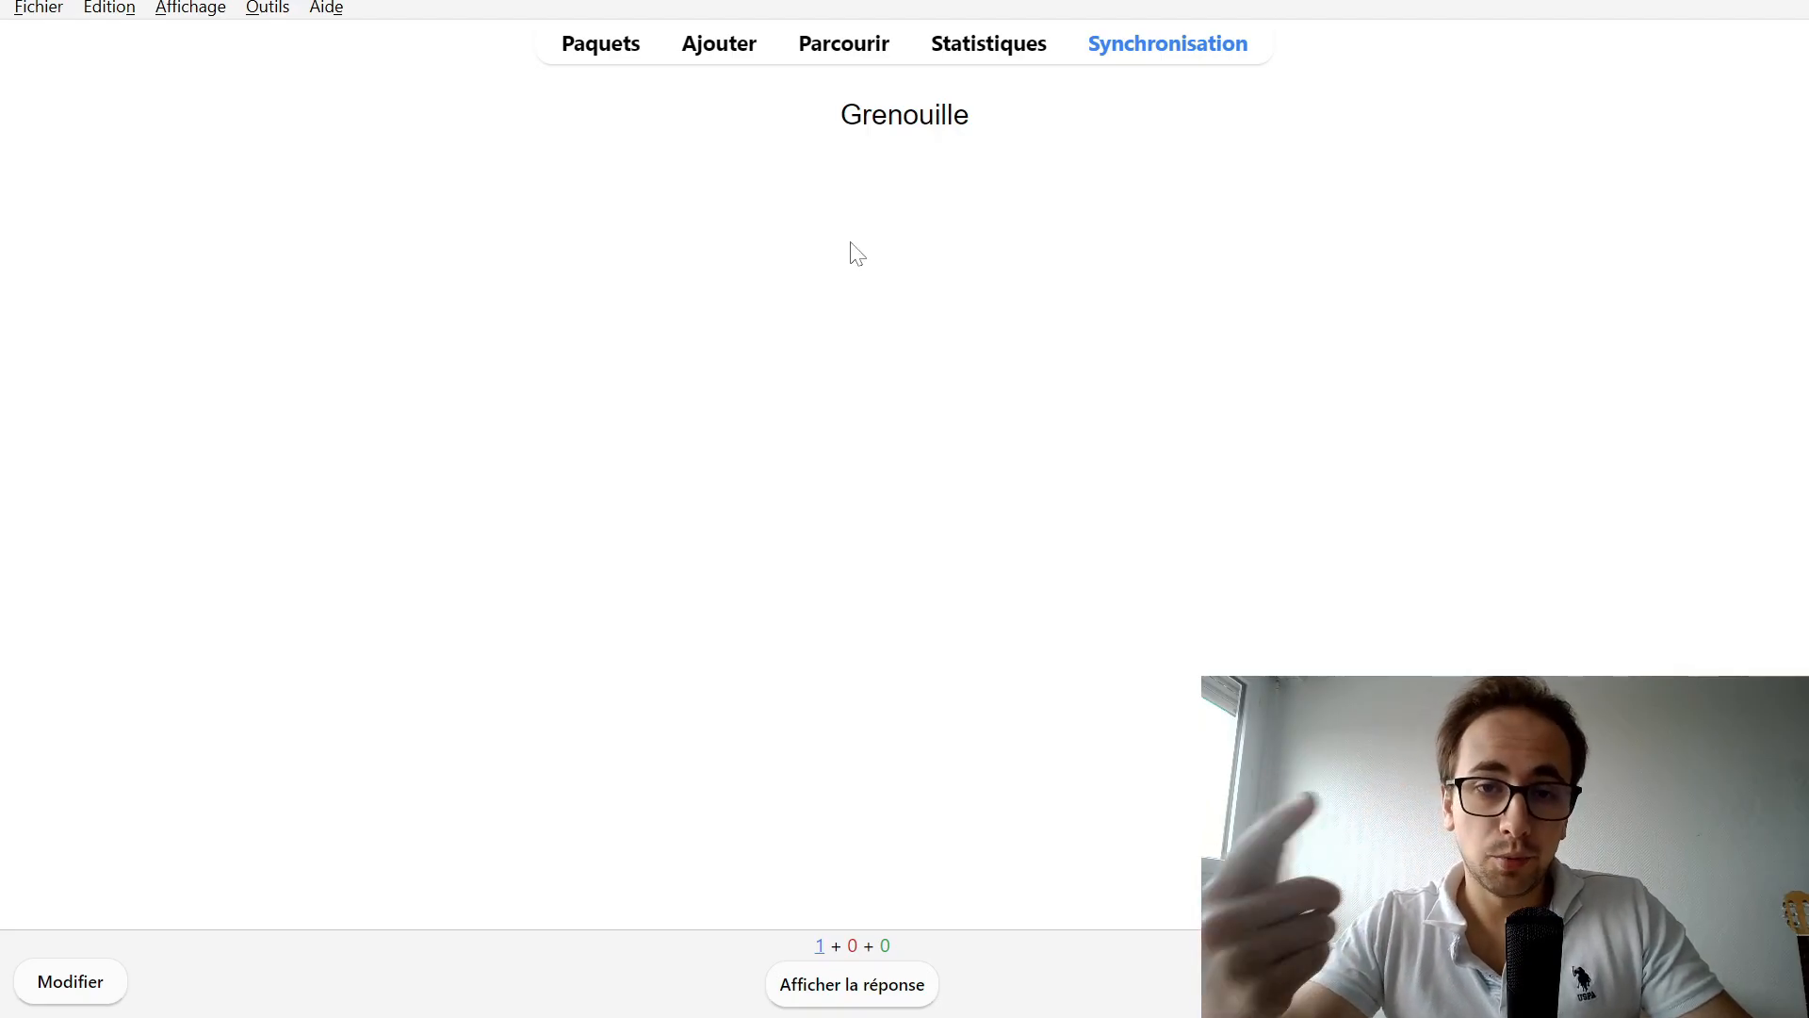
double_click(904, 115)
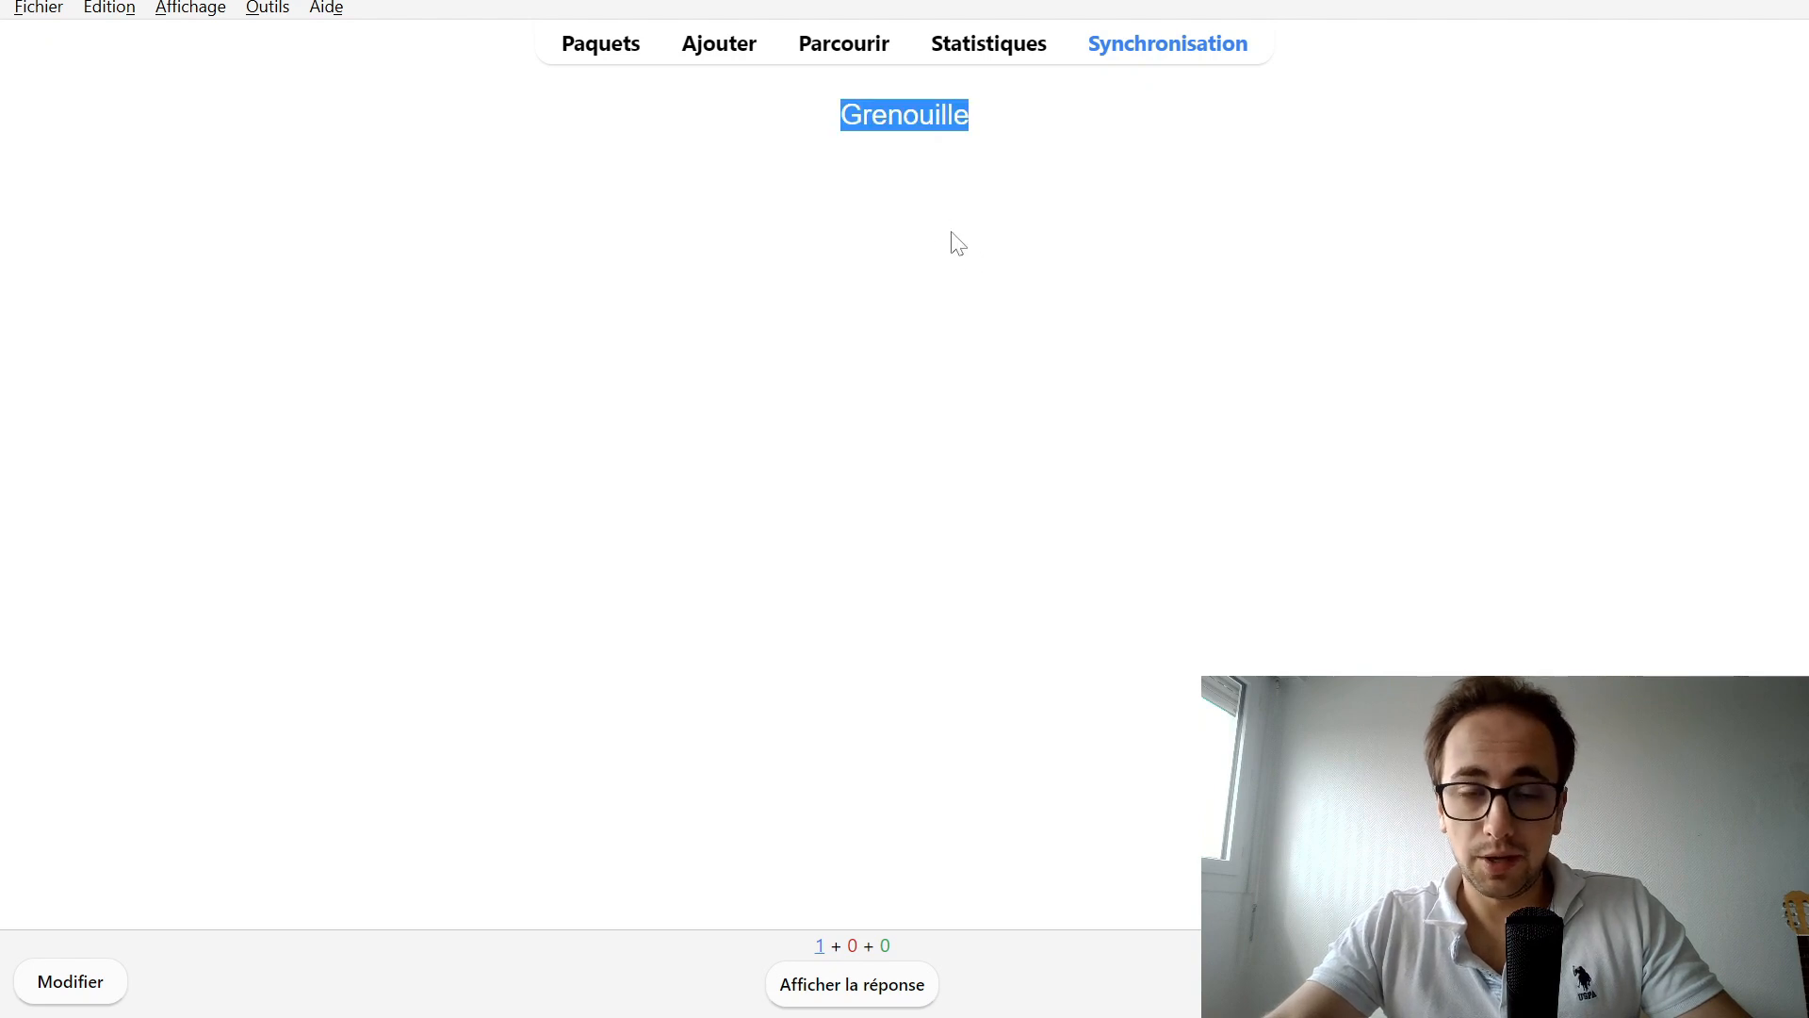
left_click(916, 200)
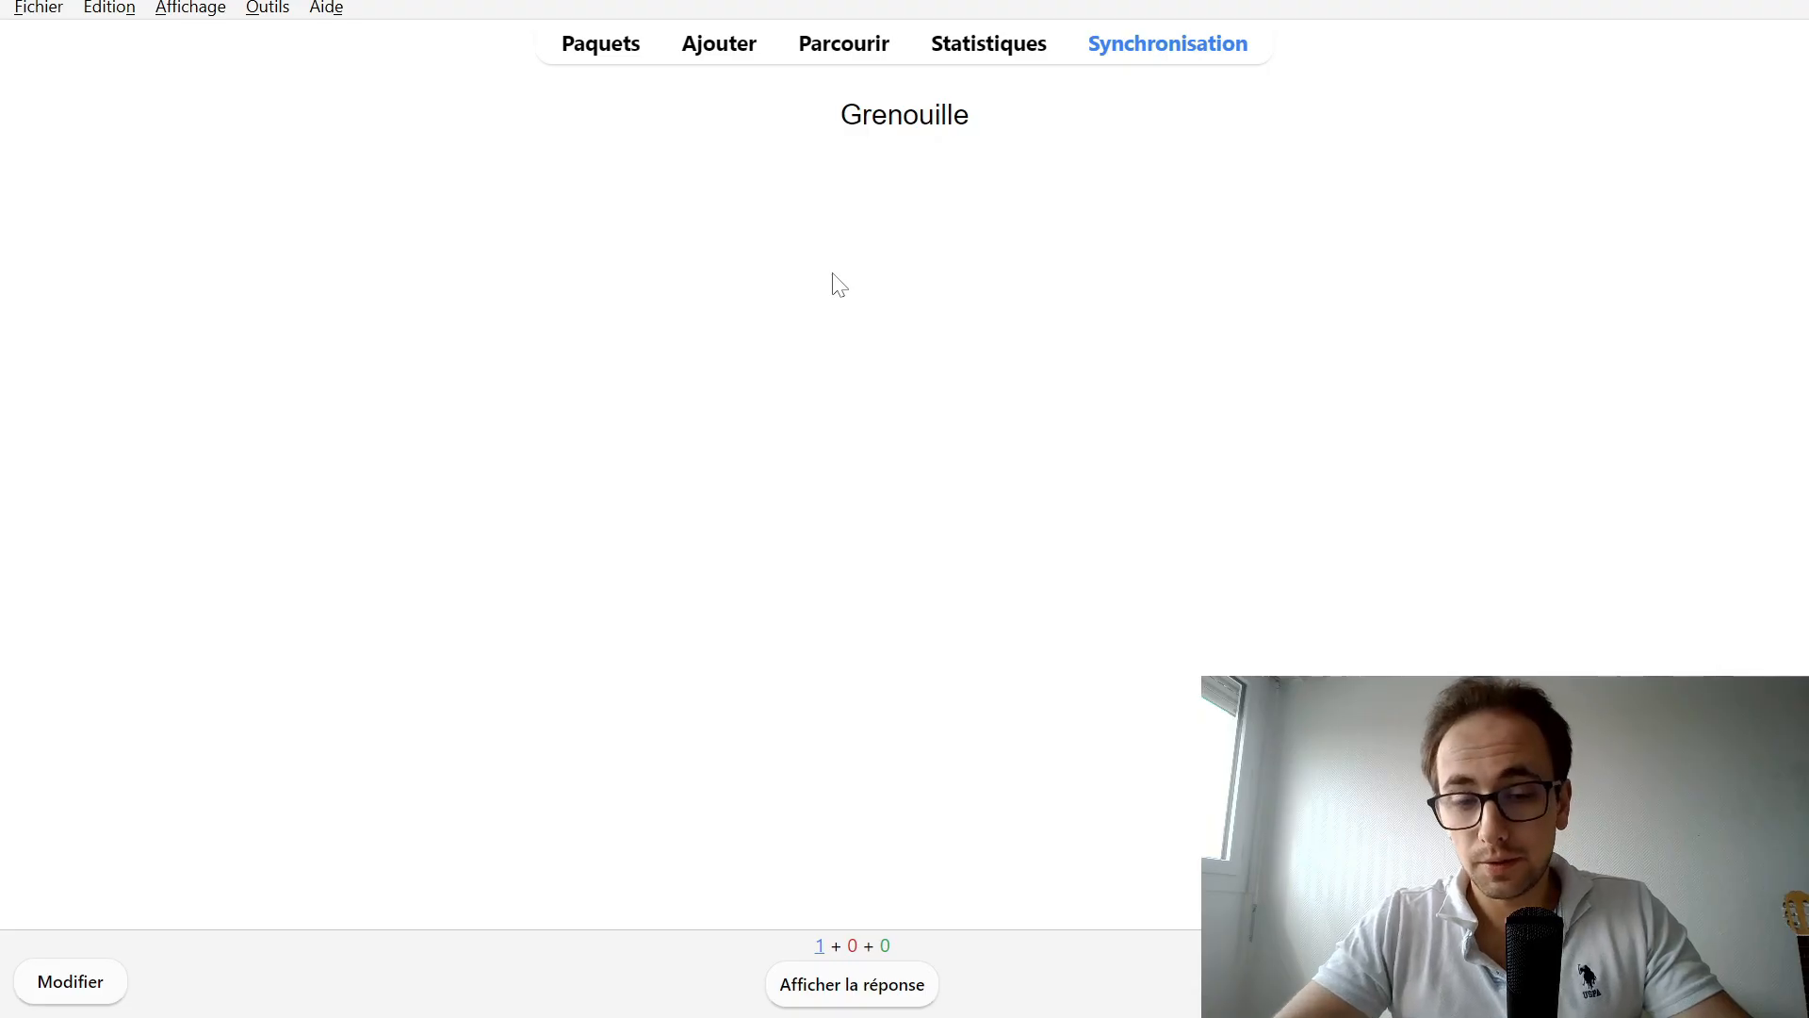
left_click(852, 1003)
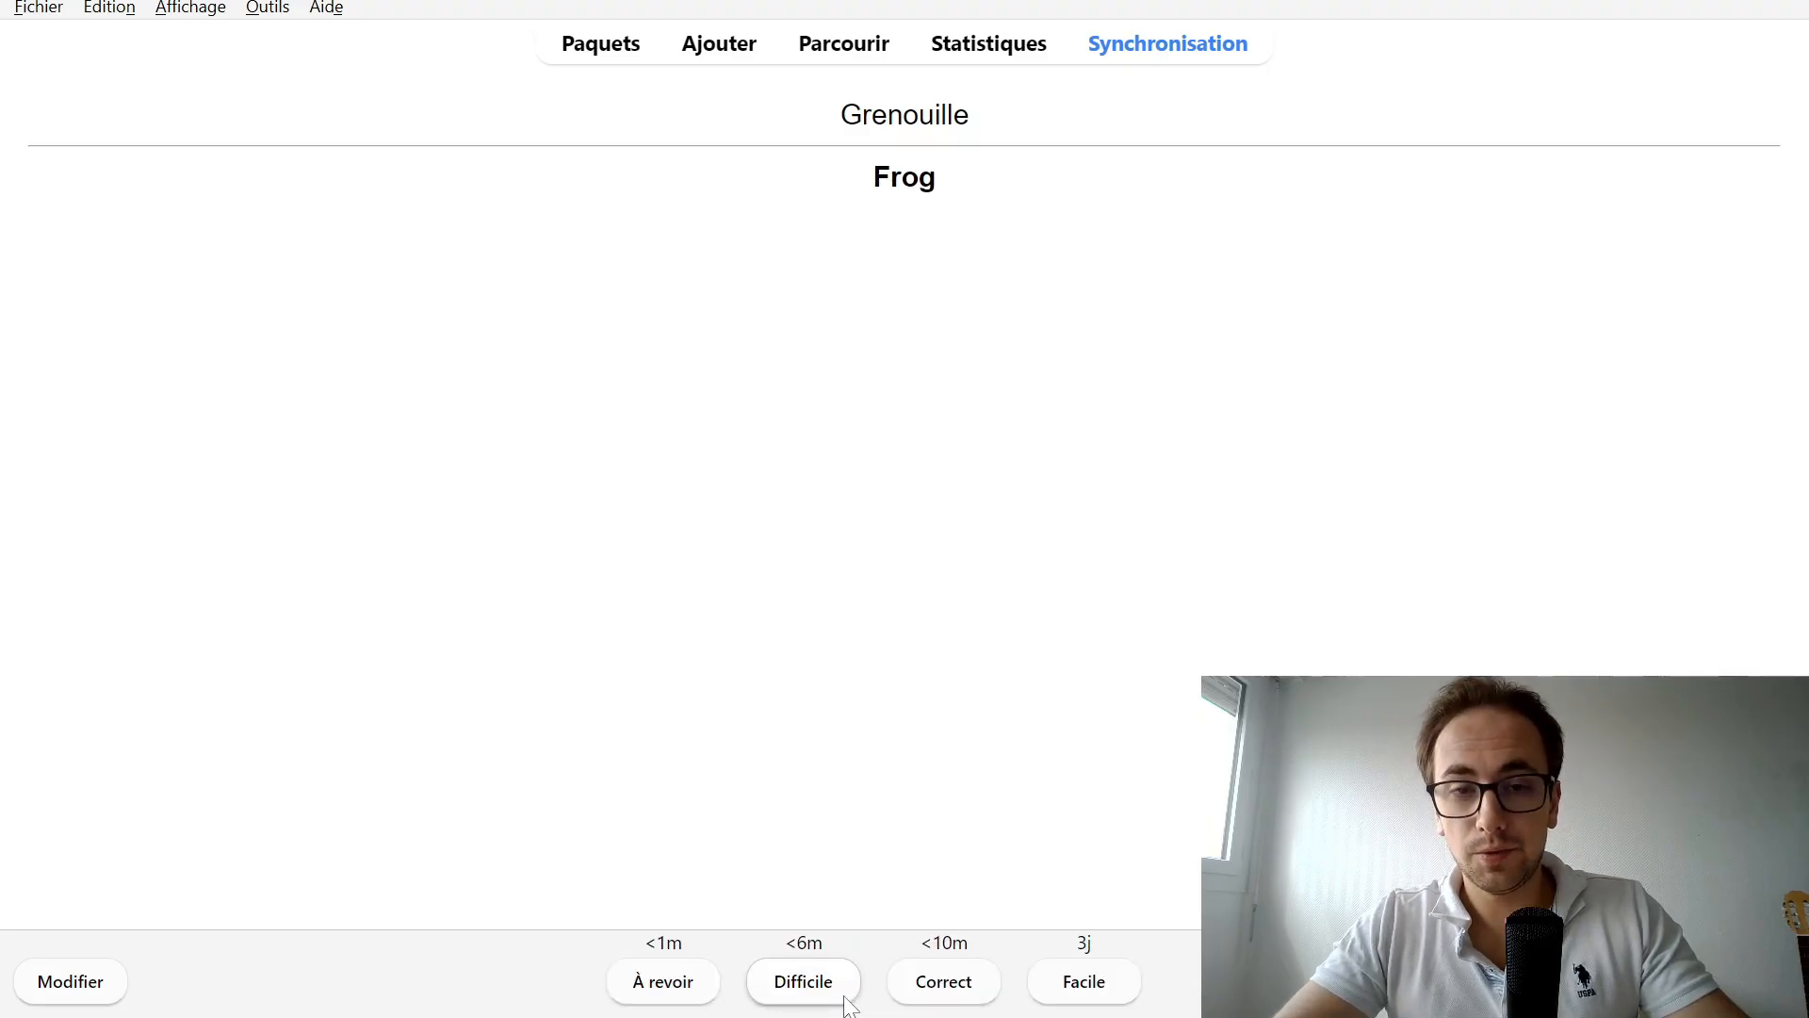
double_click(891, 179)
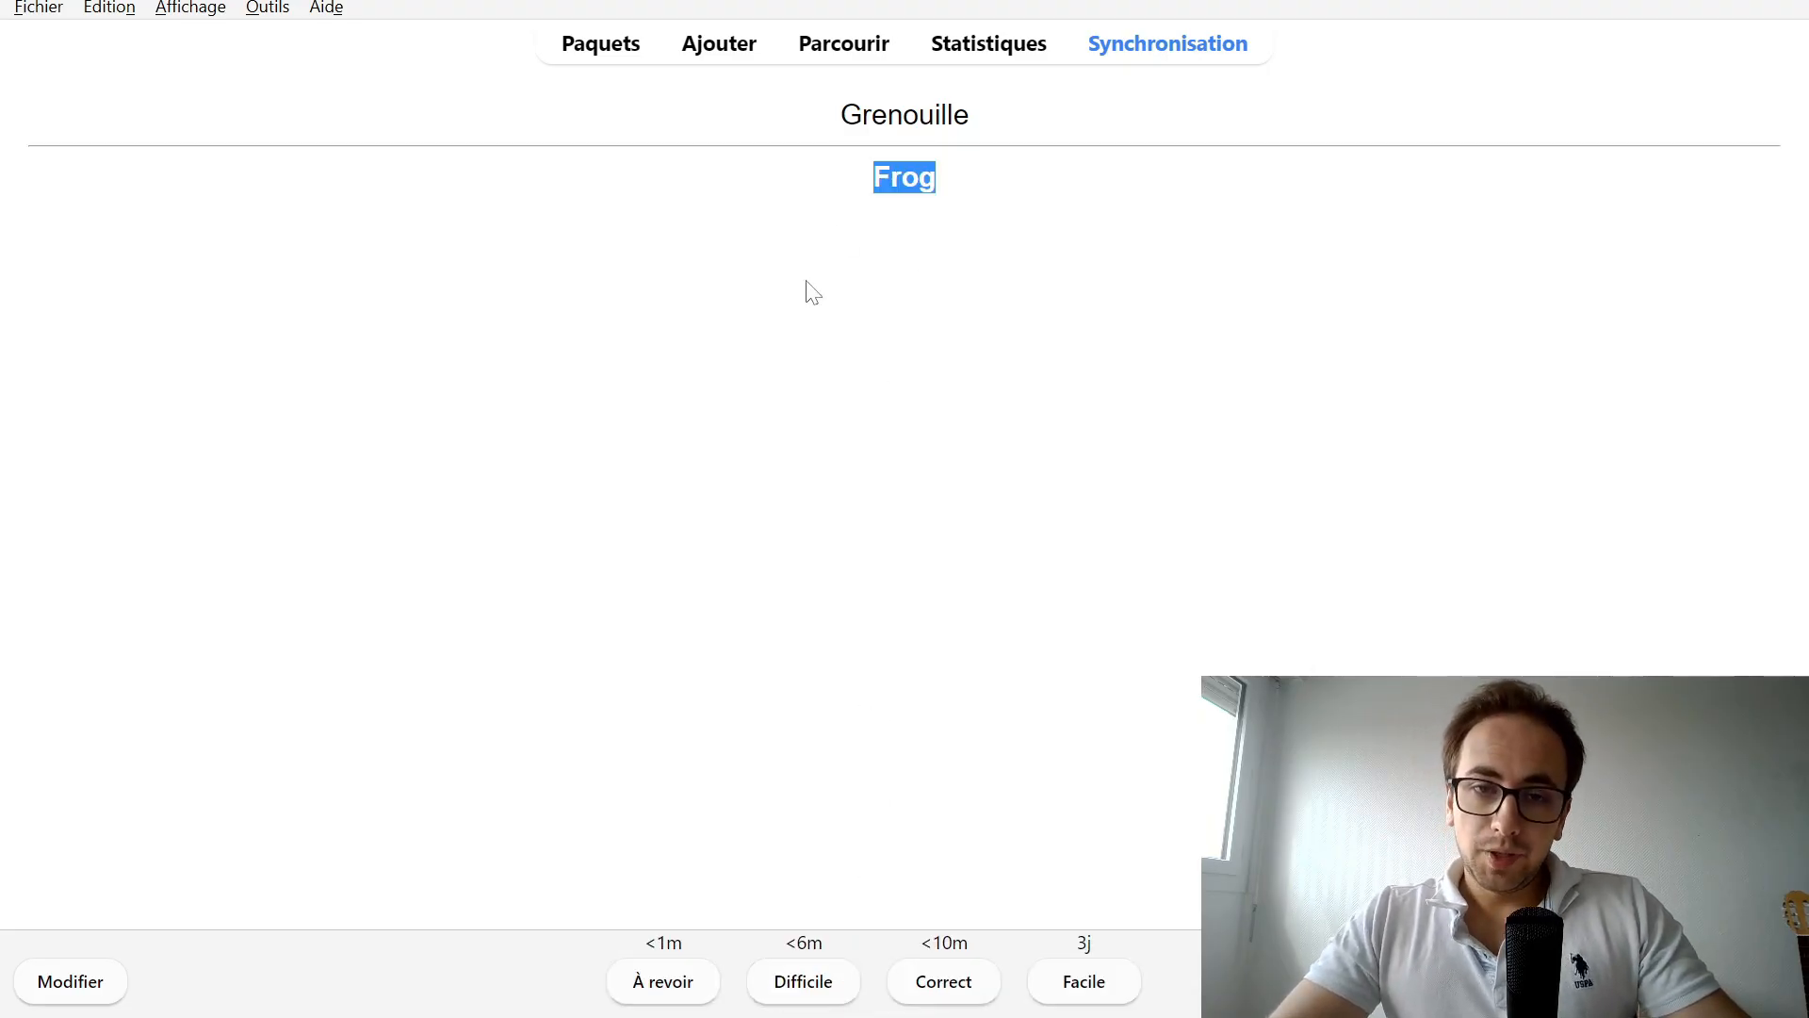
left_click(806, 162)
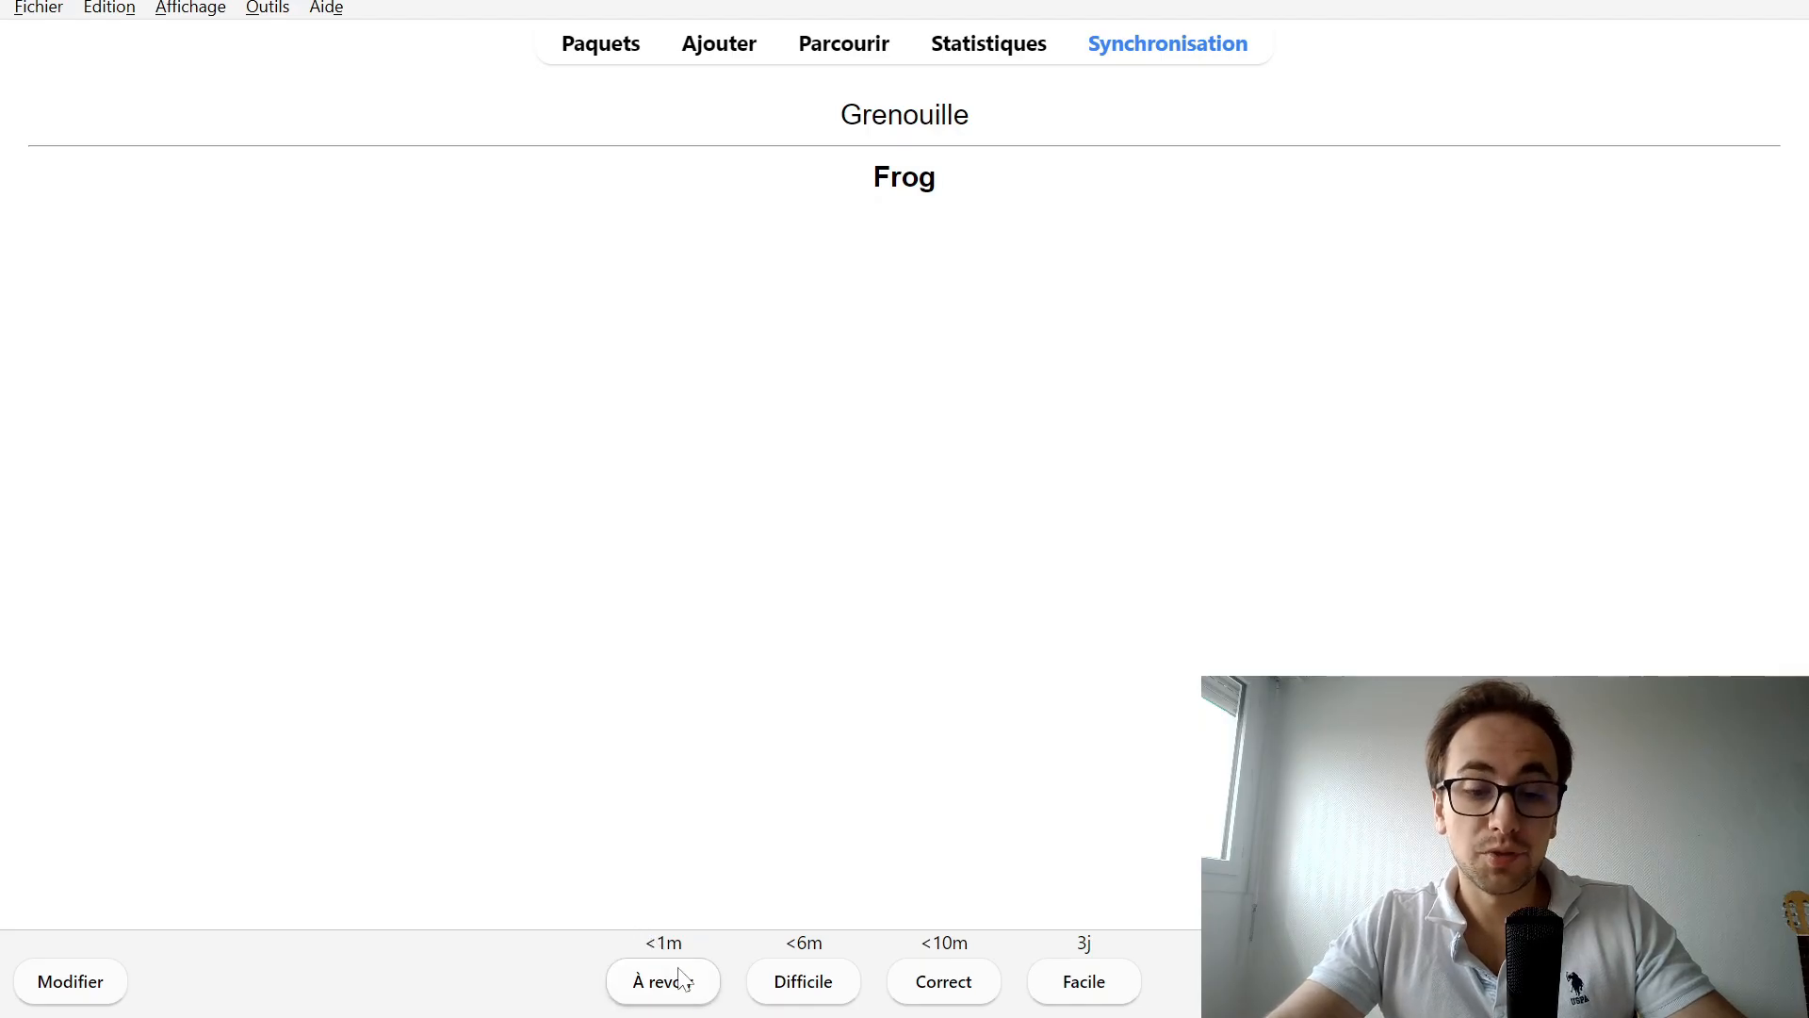
left_click(675, 997)
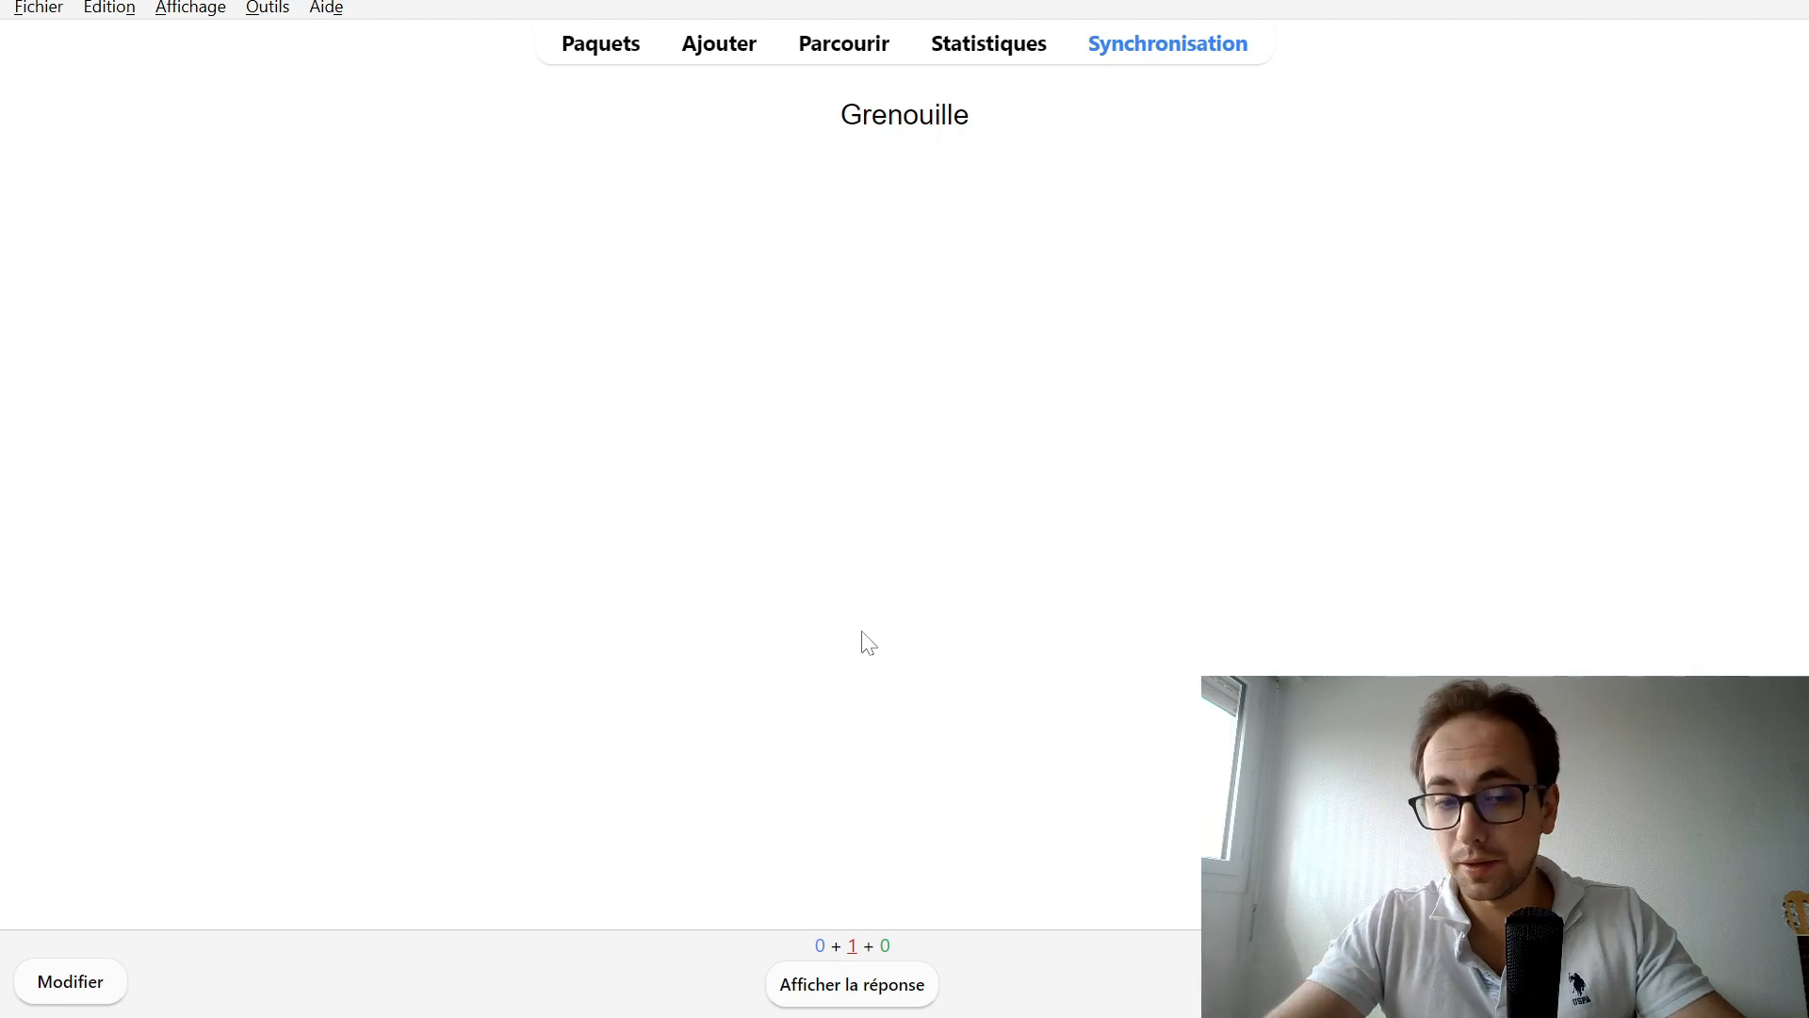
Review the Grenouille card two more times, revealing the answer and rating it "Correct" each time
left_click(868, 1004)
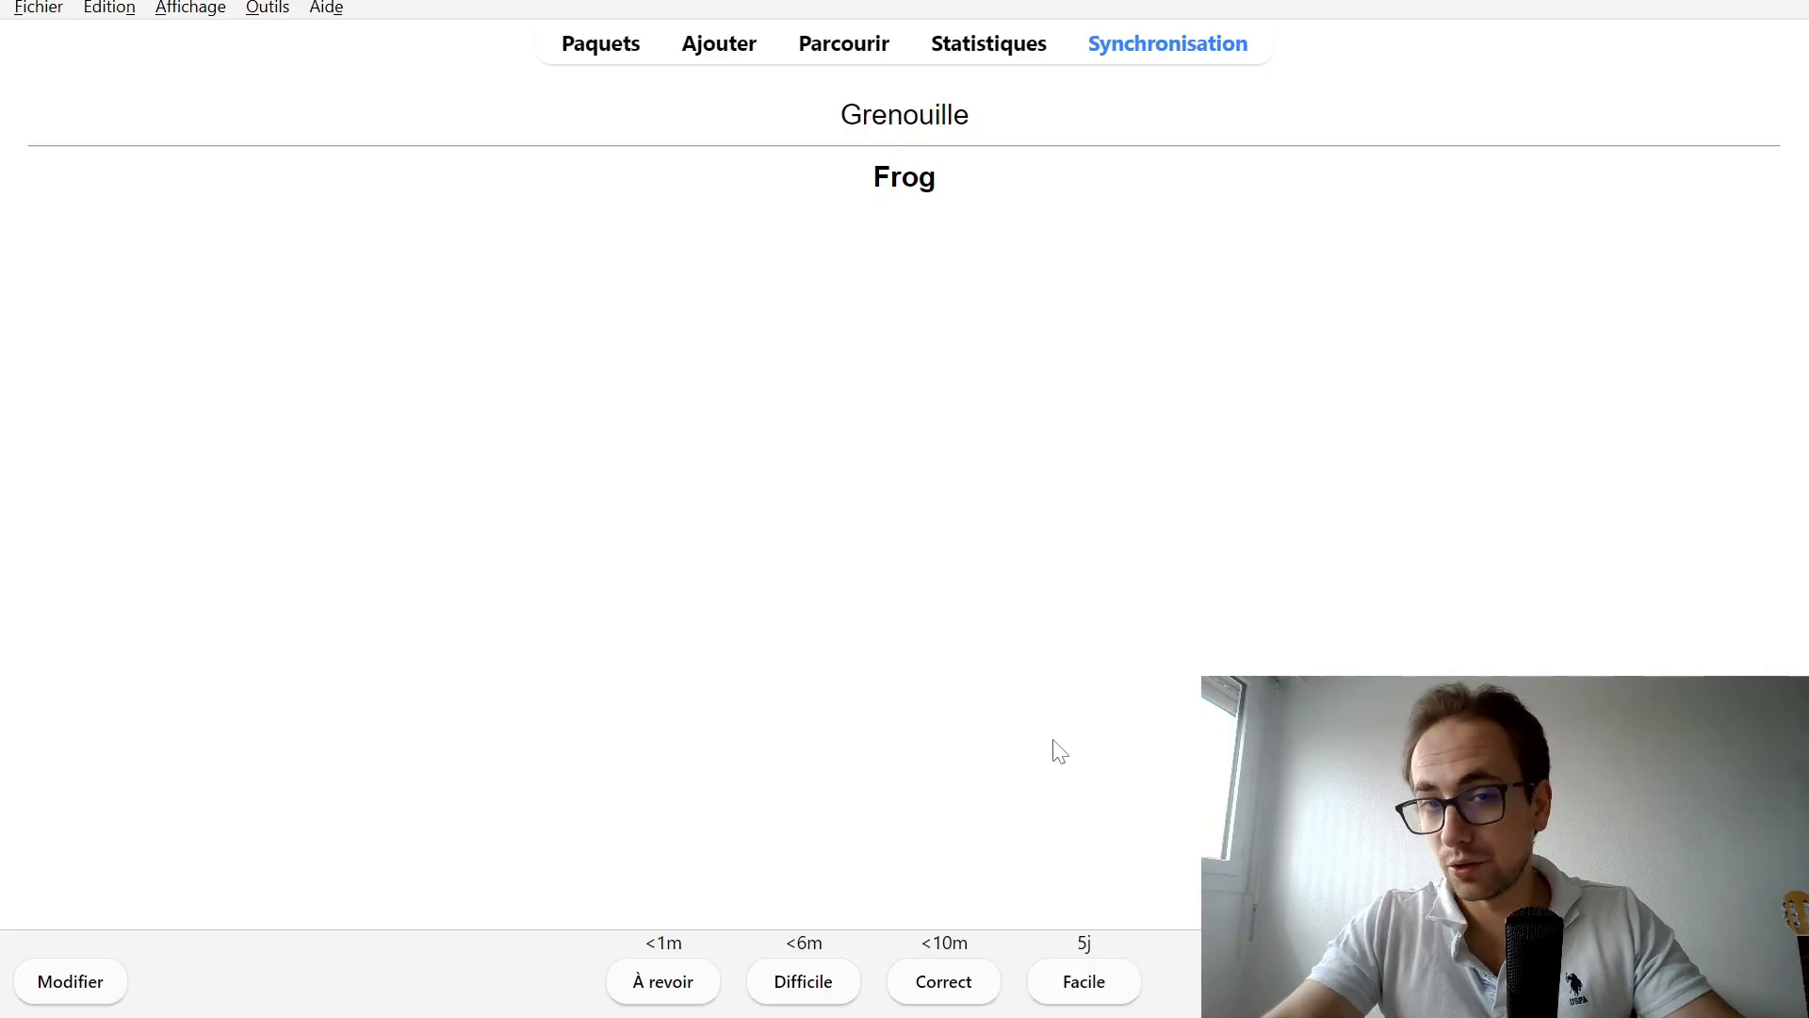
left_click(957, 985)
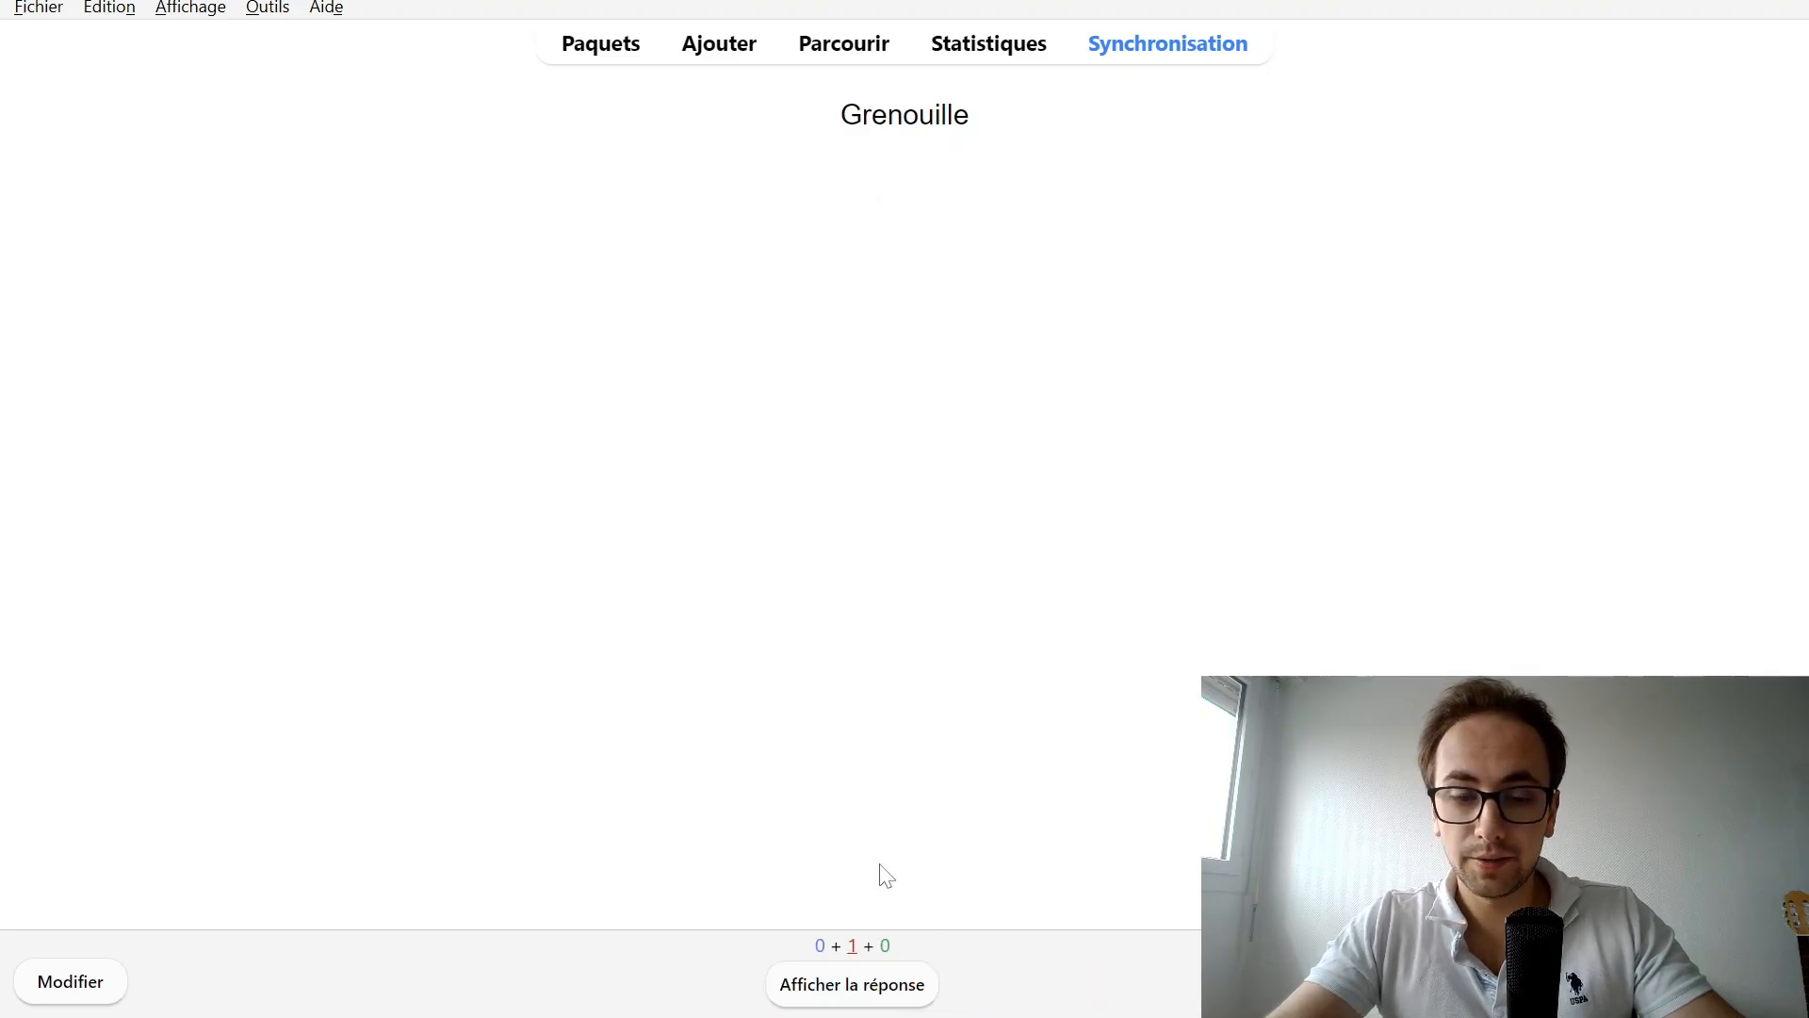
left_click(891, 995)
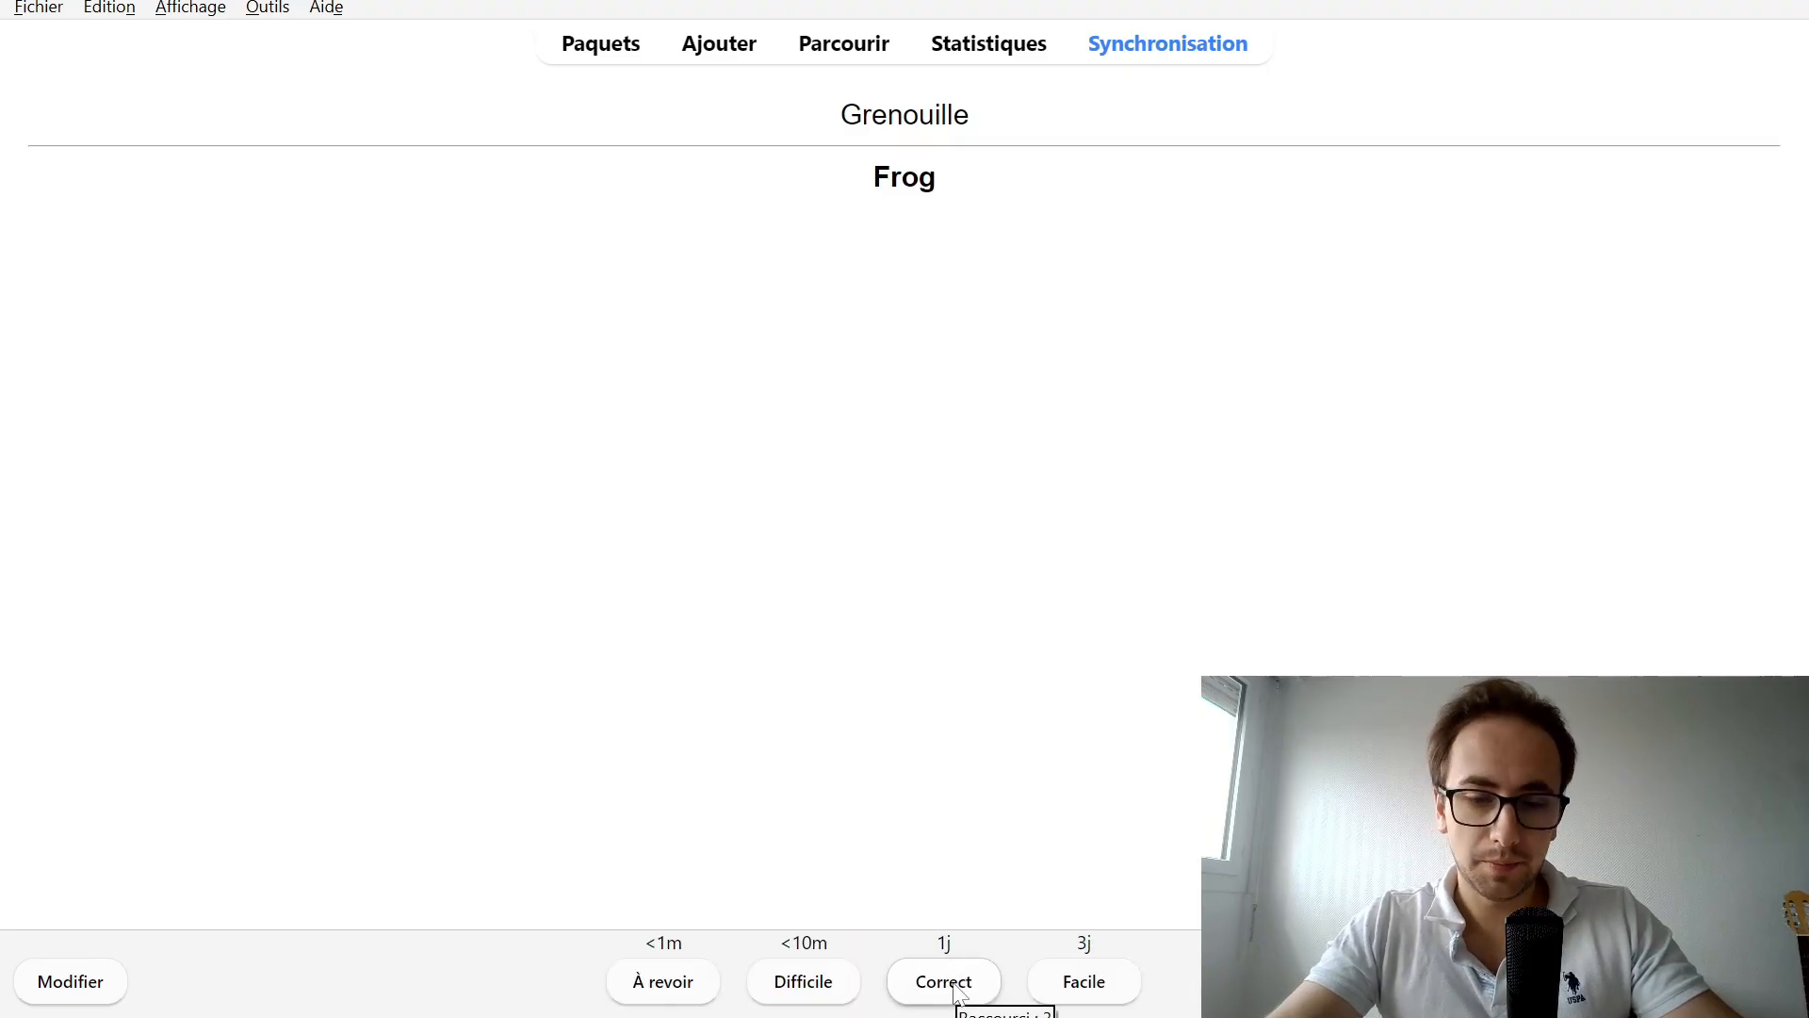
left_click(953, 983)
Start another note in the English deck with the note type "Basic (optional reversed card)"
left_click(722, 381)
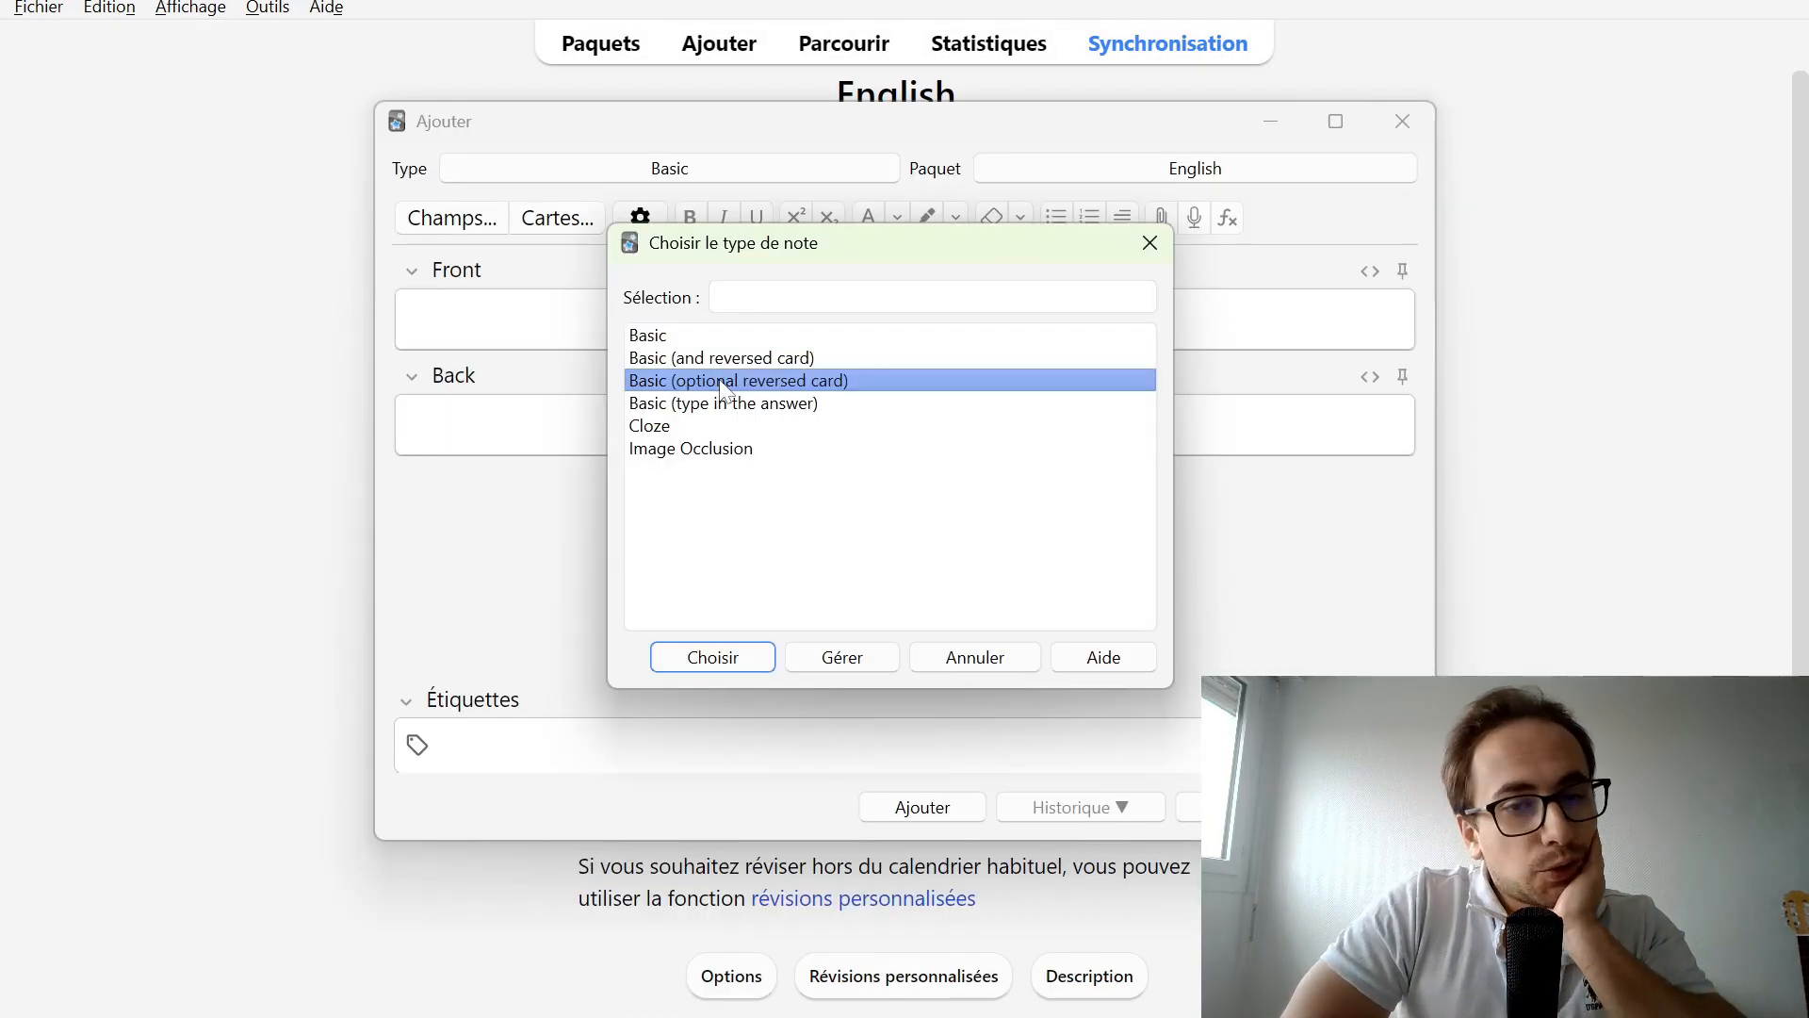
double_click(724, 382)
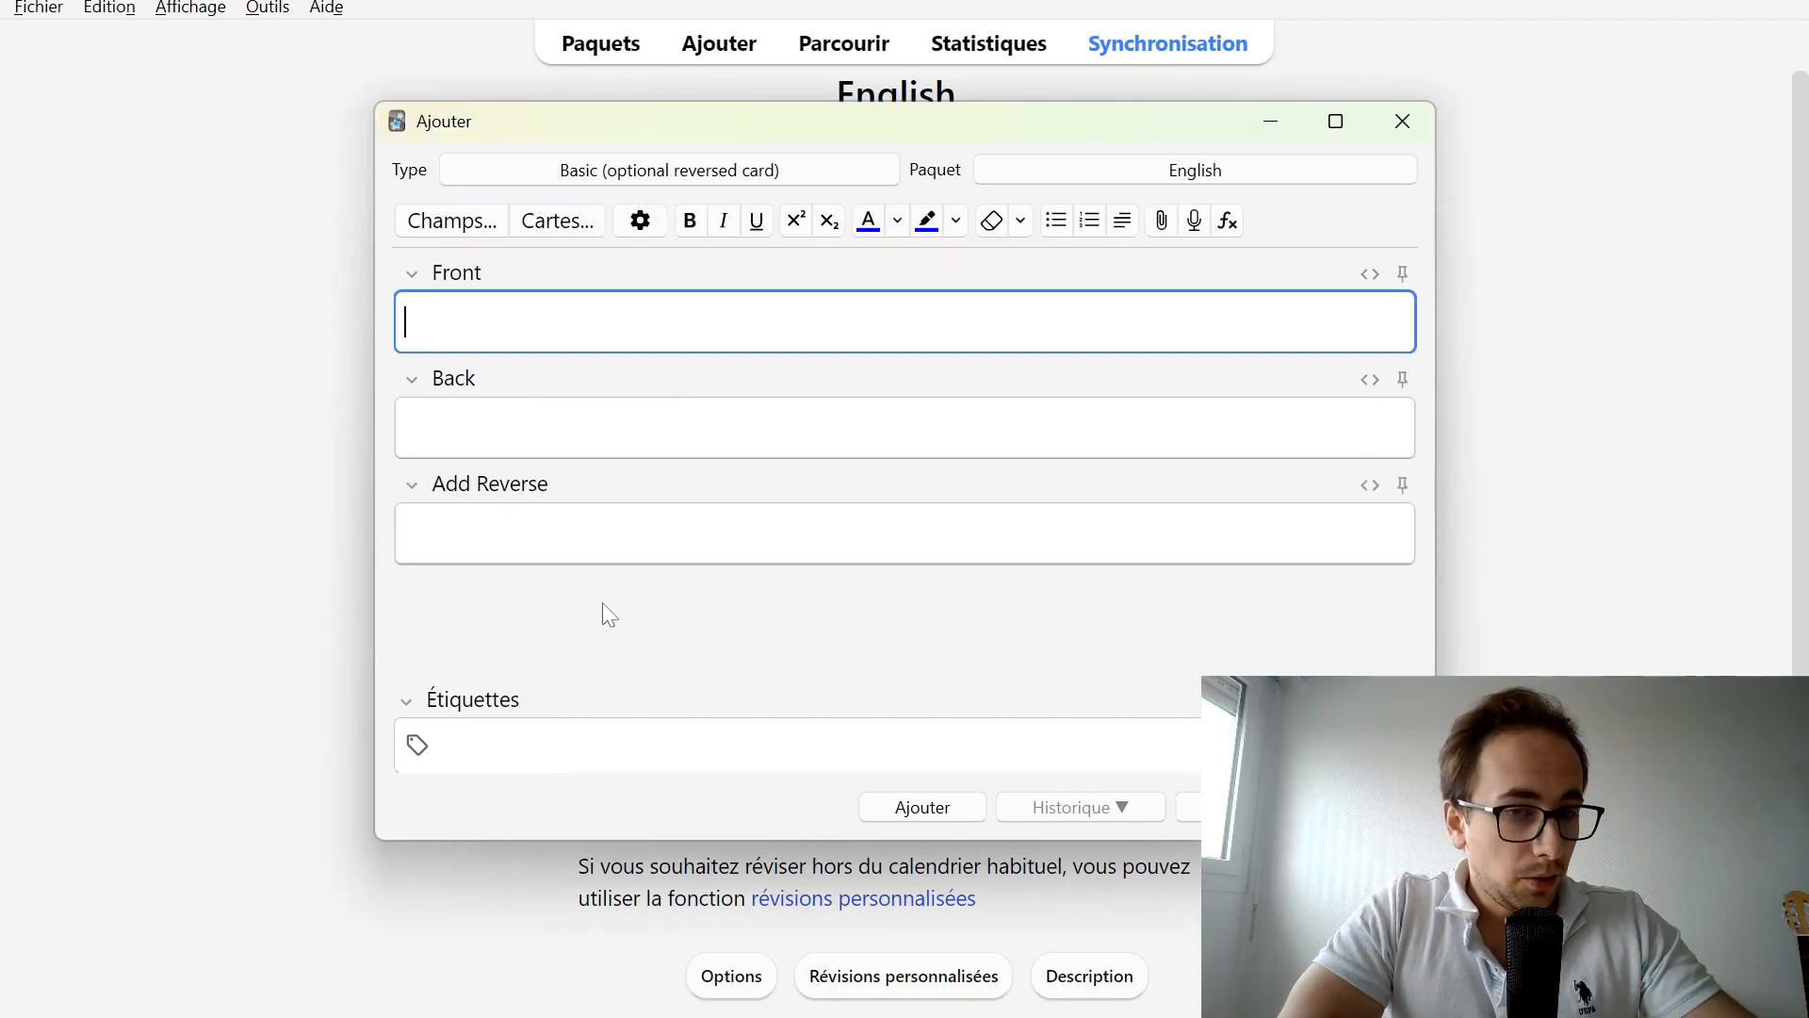
key("Tab")
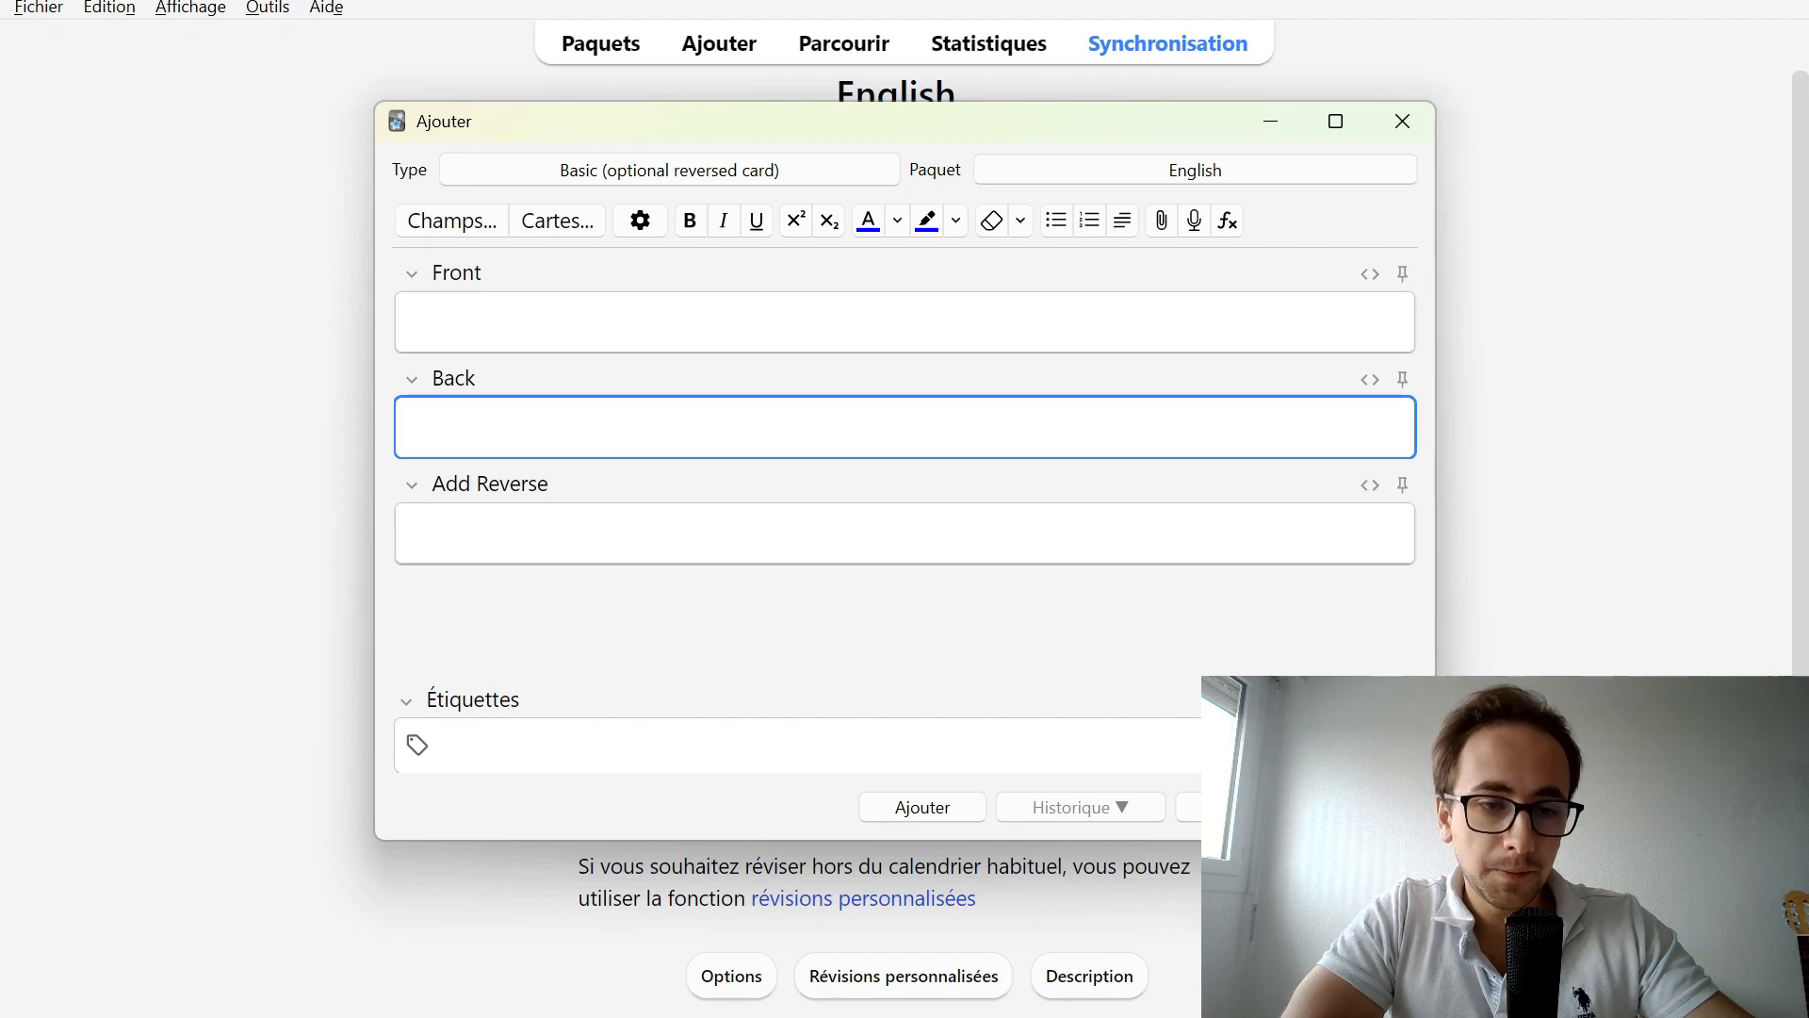
key("Tab")
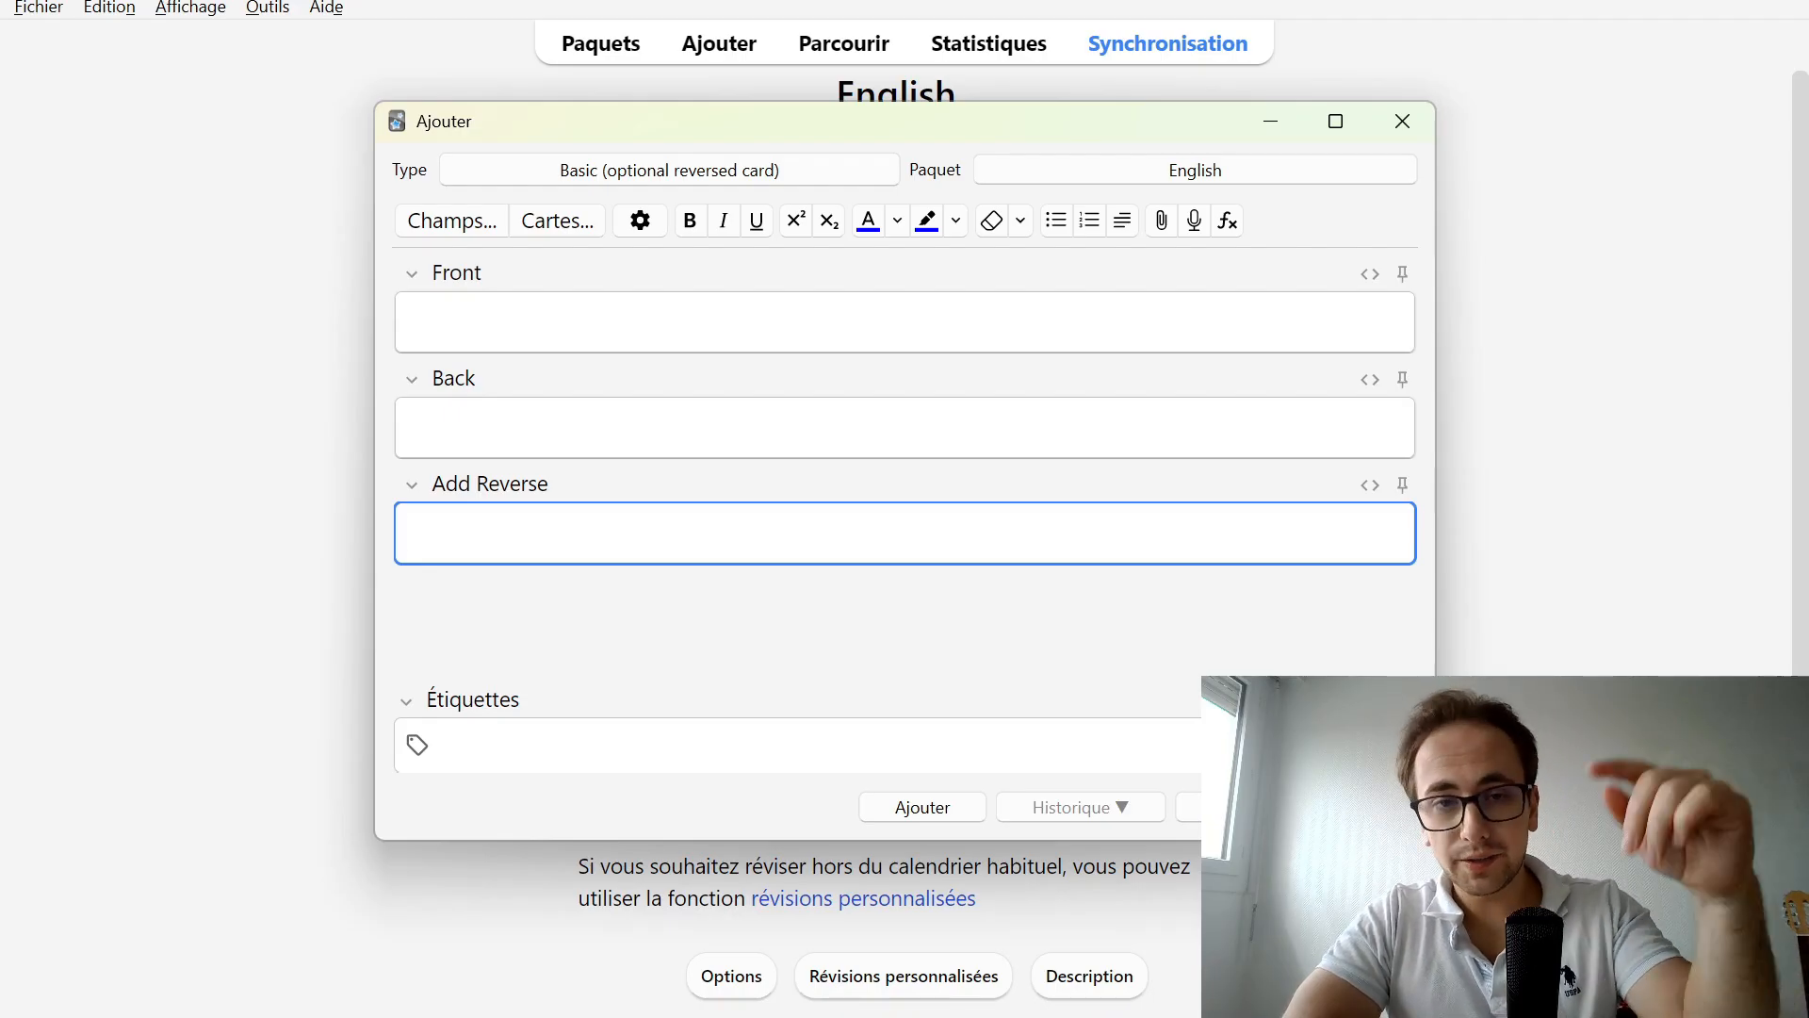
Enter "Ordinateur" in the new note's Front field
left_click(520, 351)
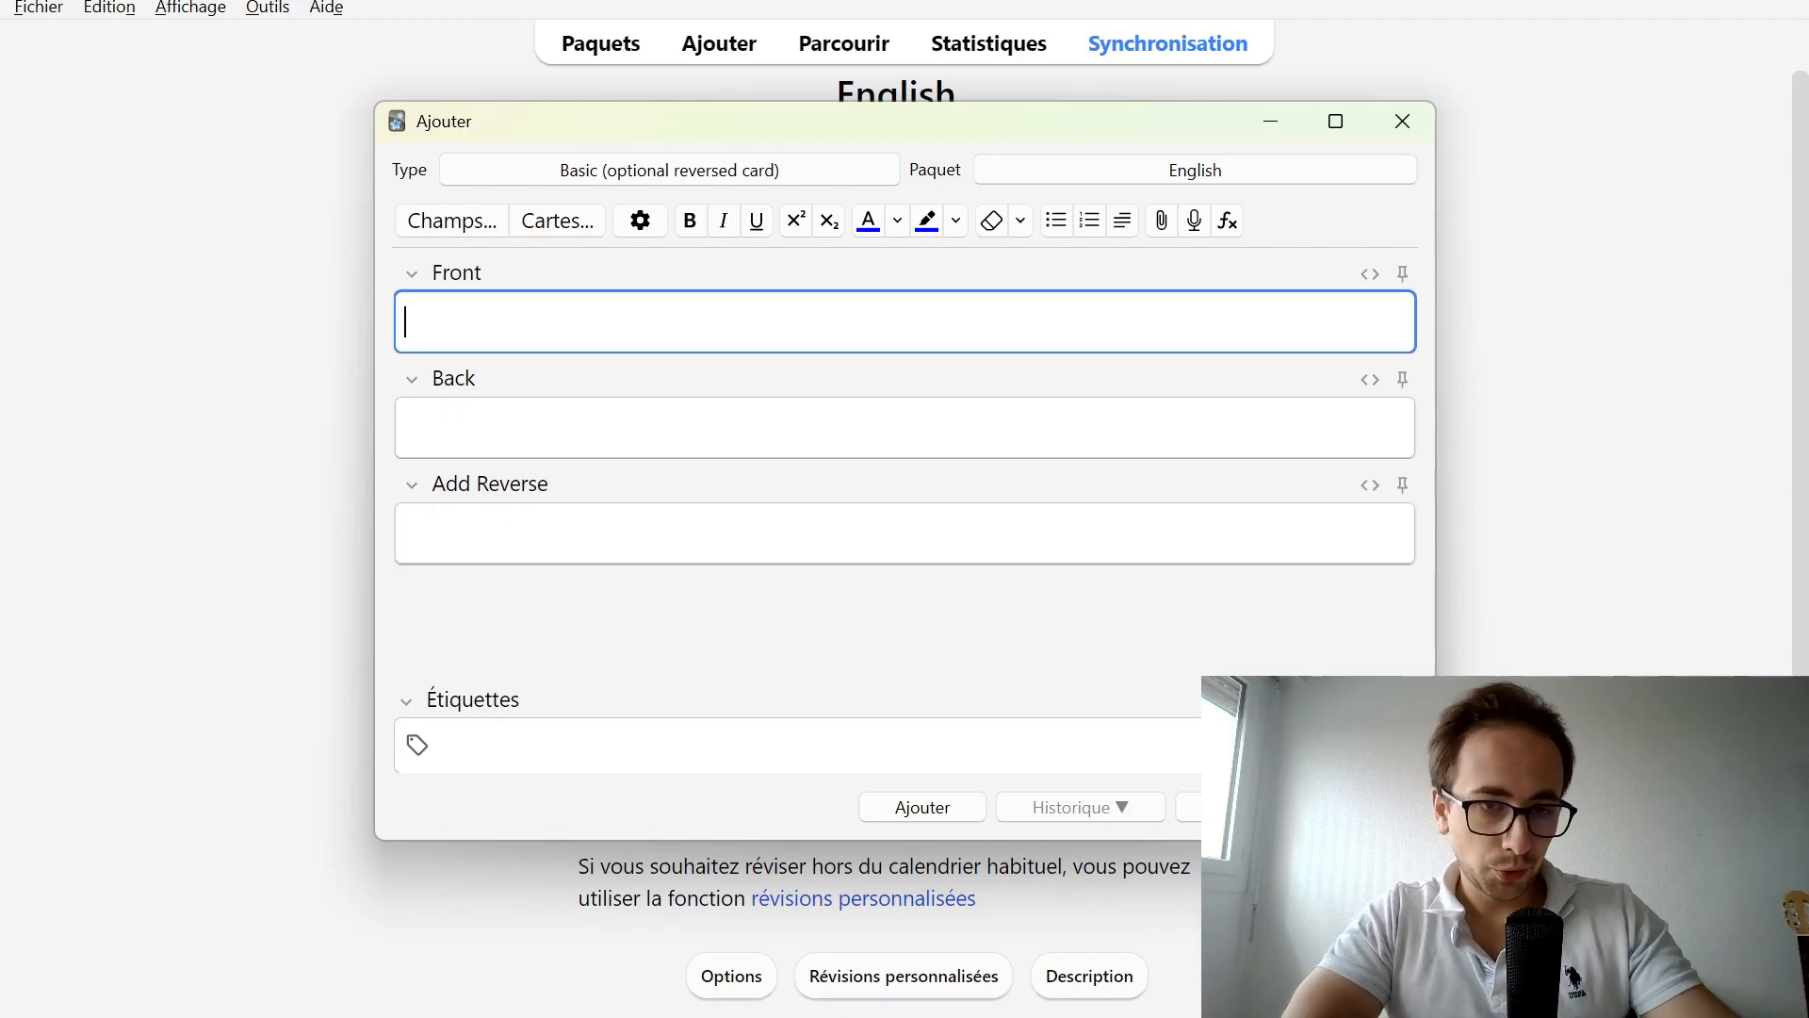
type("C")
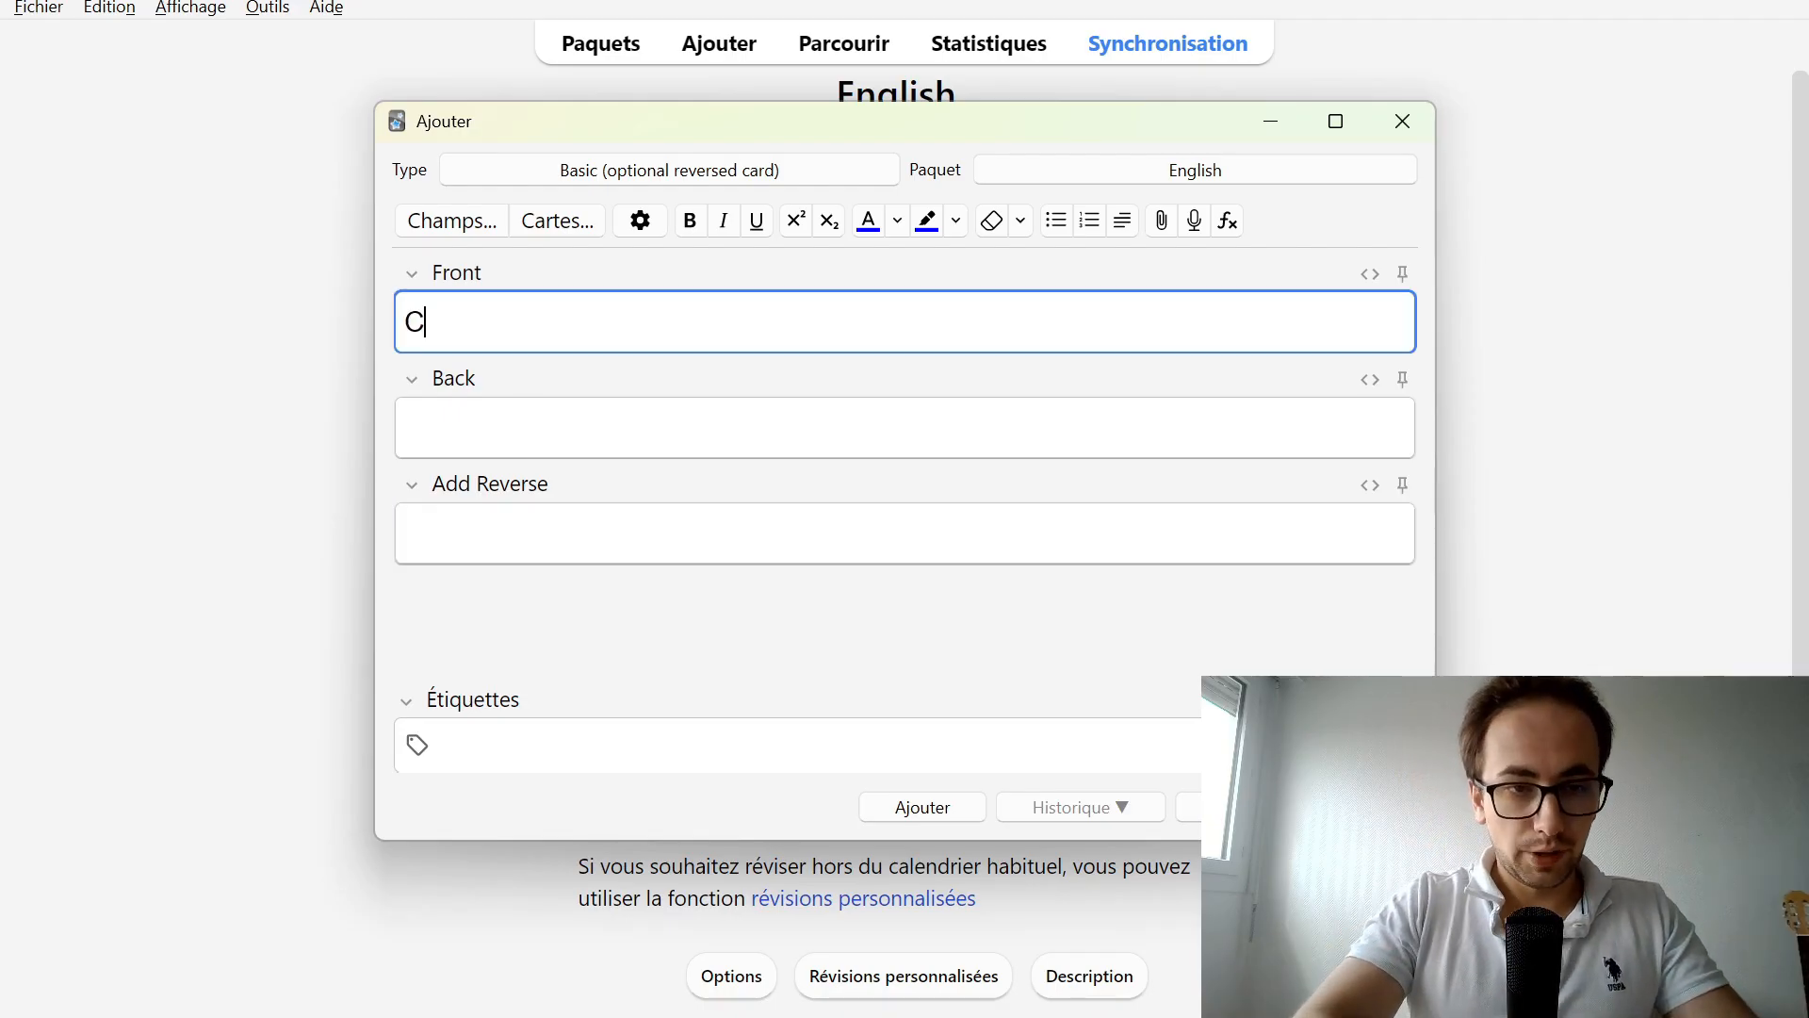
type("omputer")
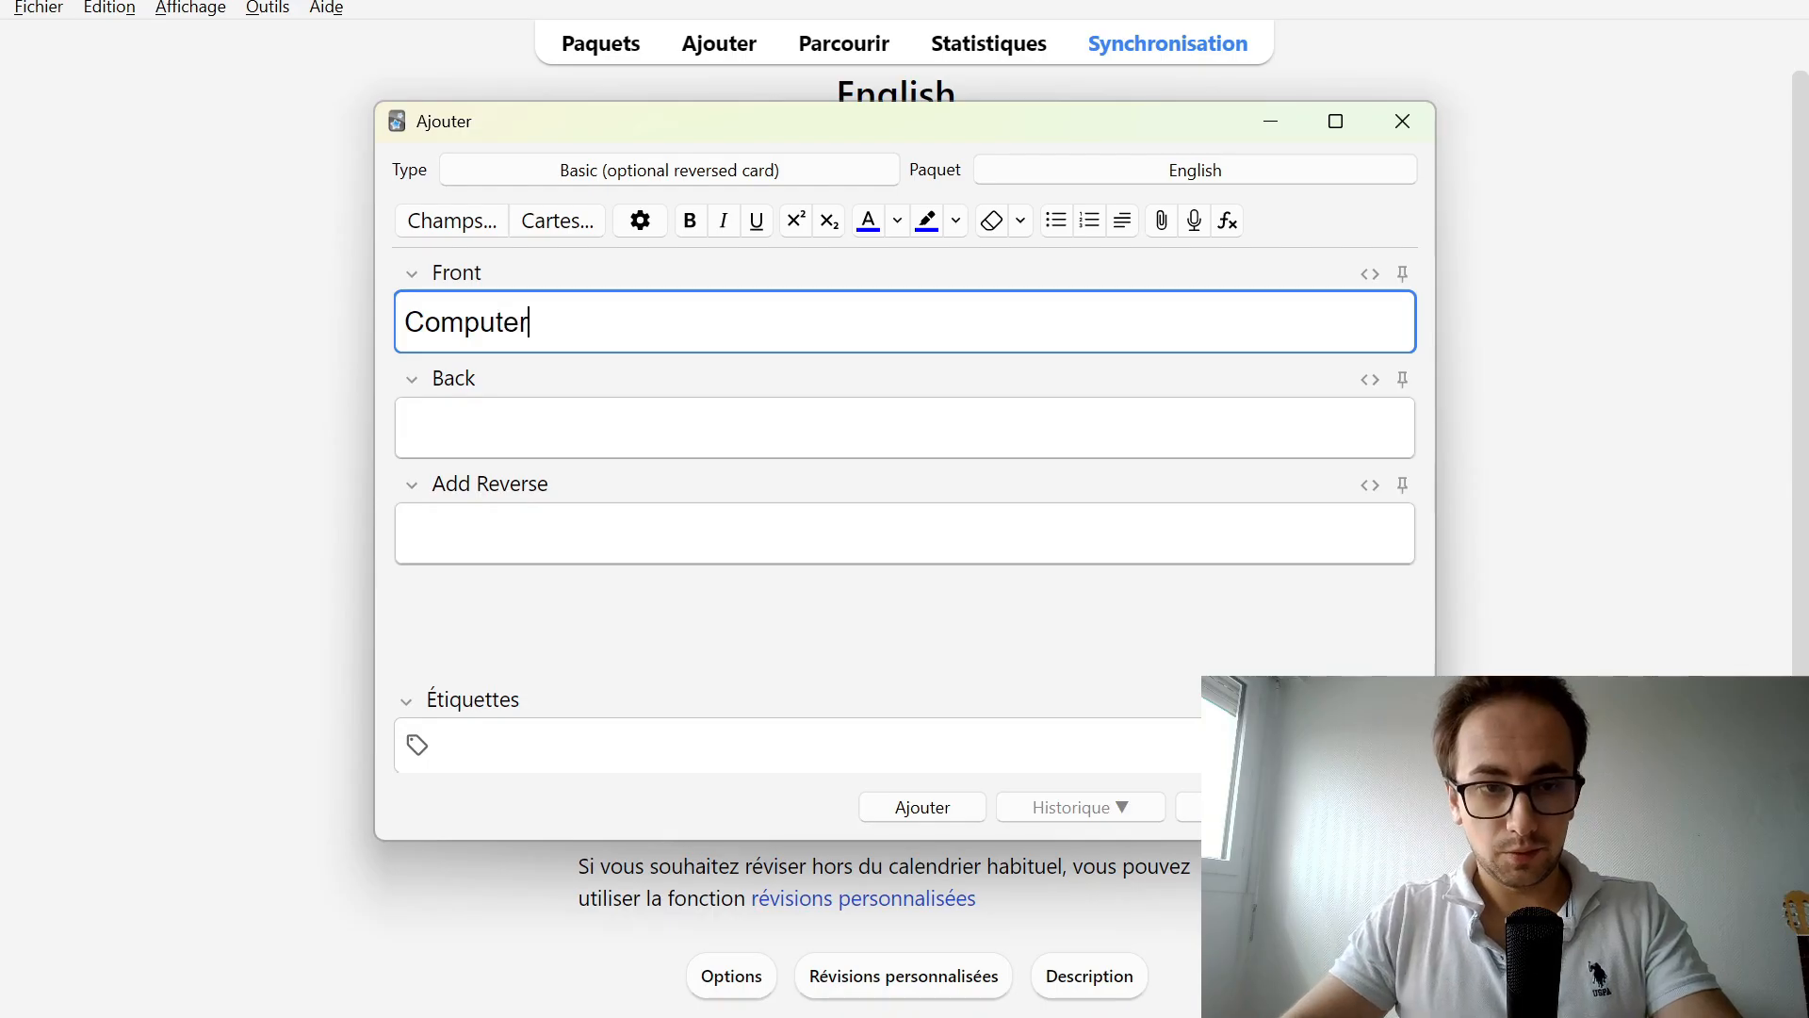
key("ctrl+a")
type("O")
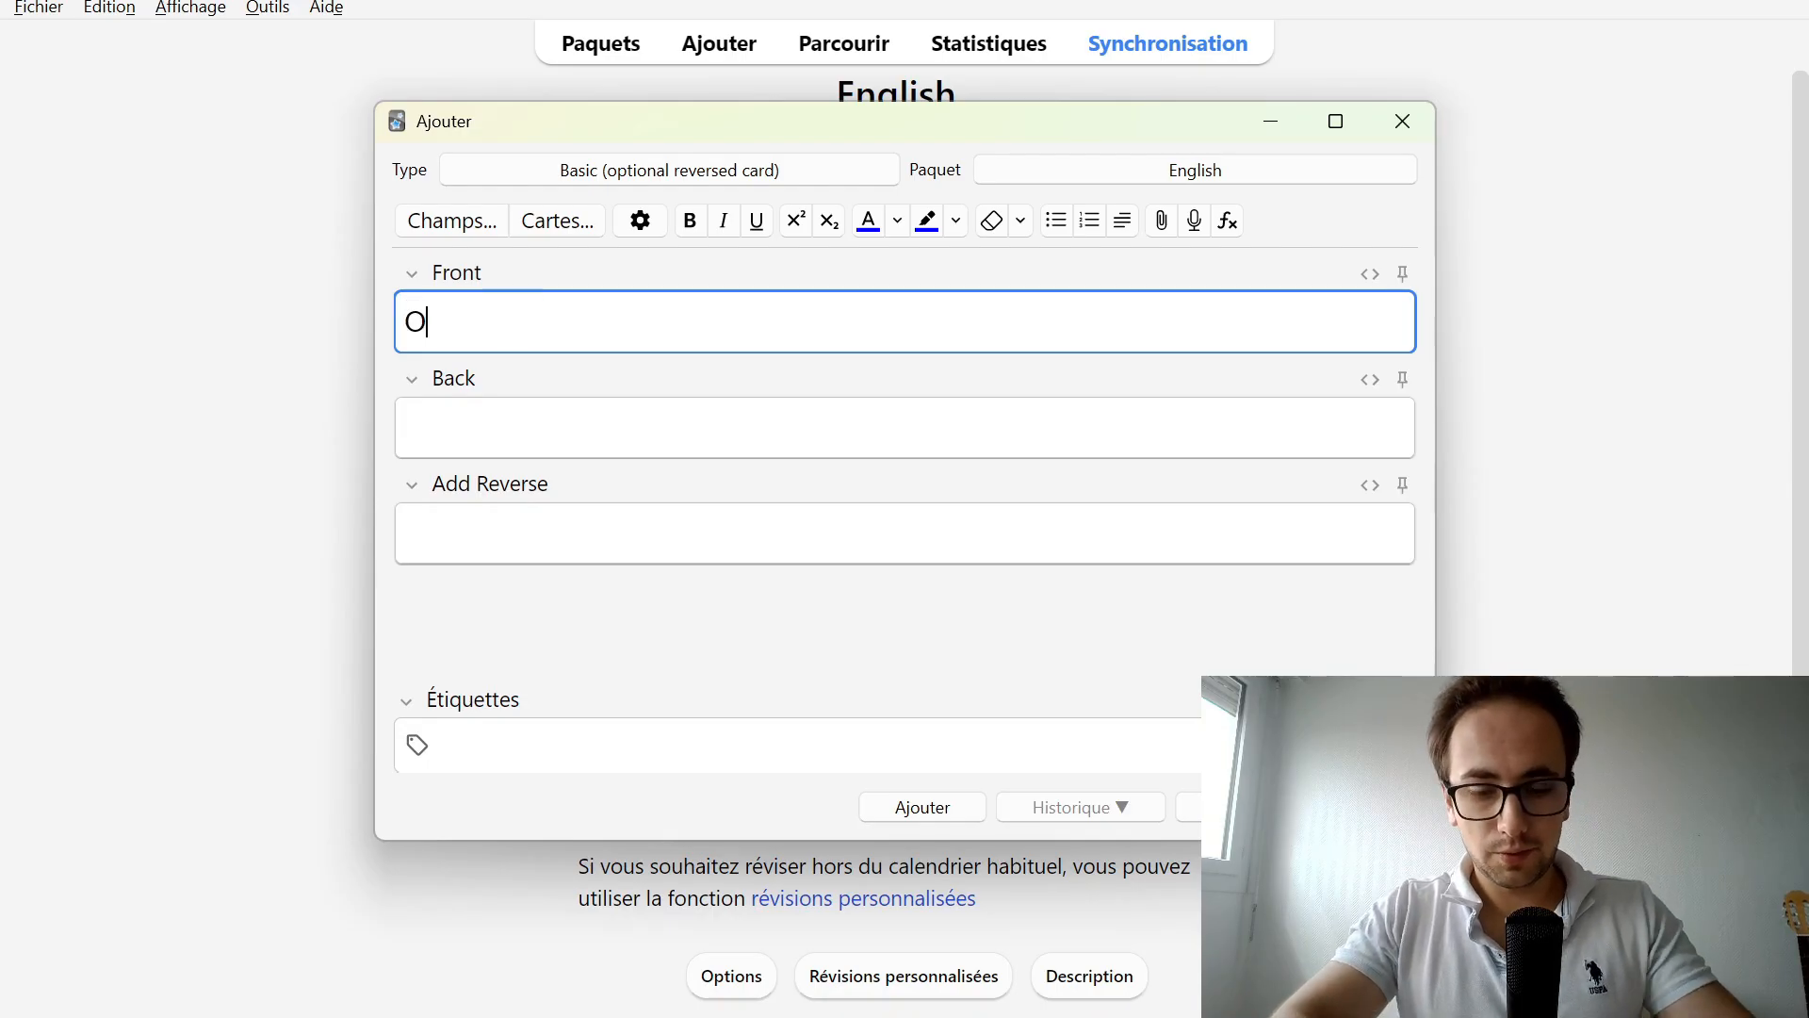
type("rdonateur")
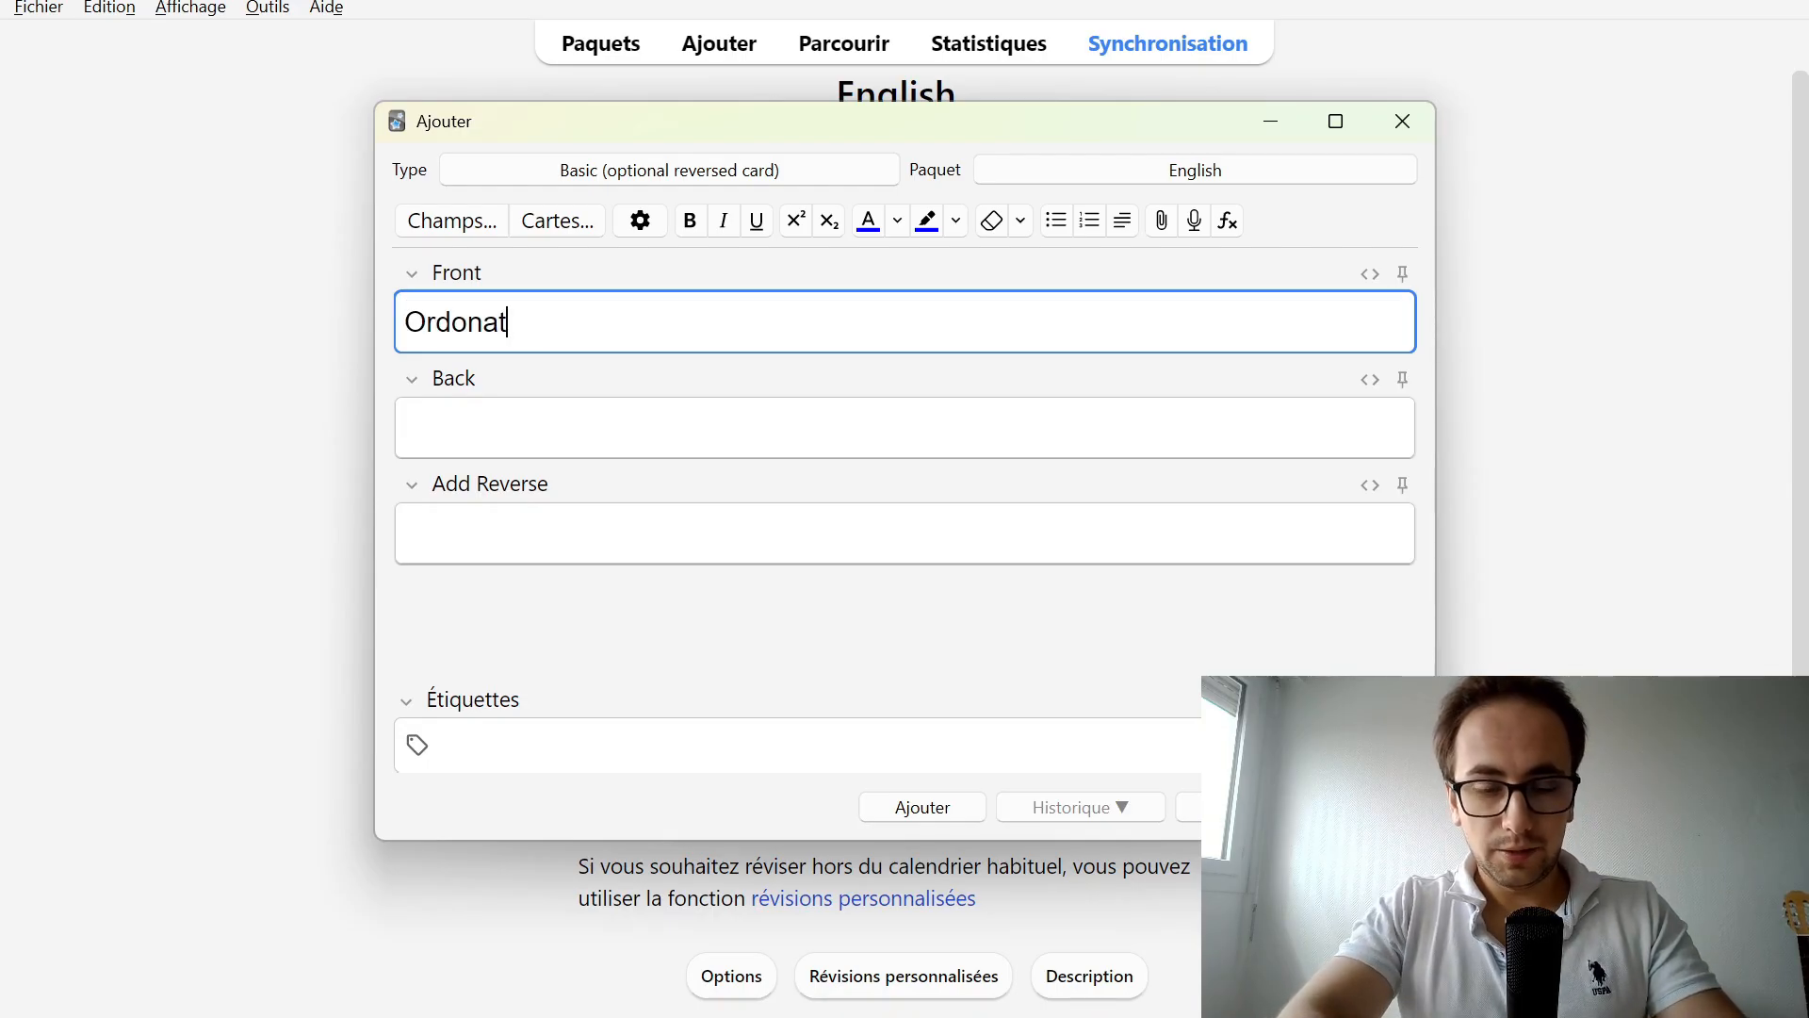
key("Left")
key("Left")
key("Left")
key("Left")
key("Left")
key("Left")
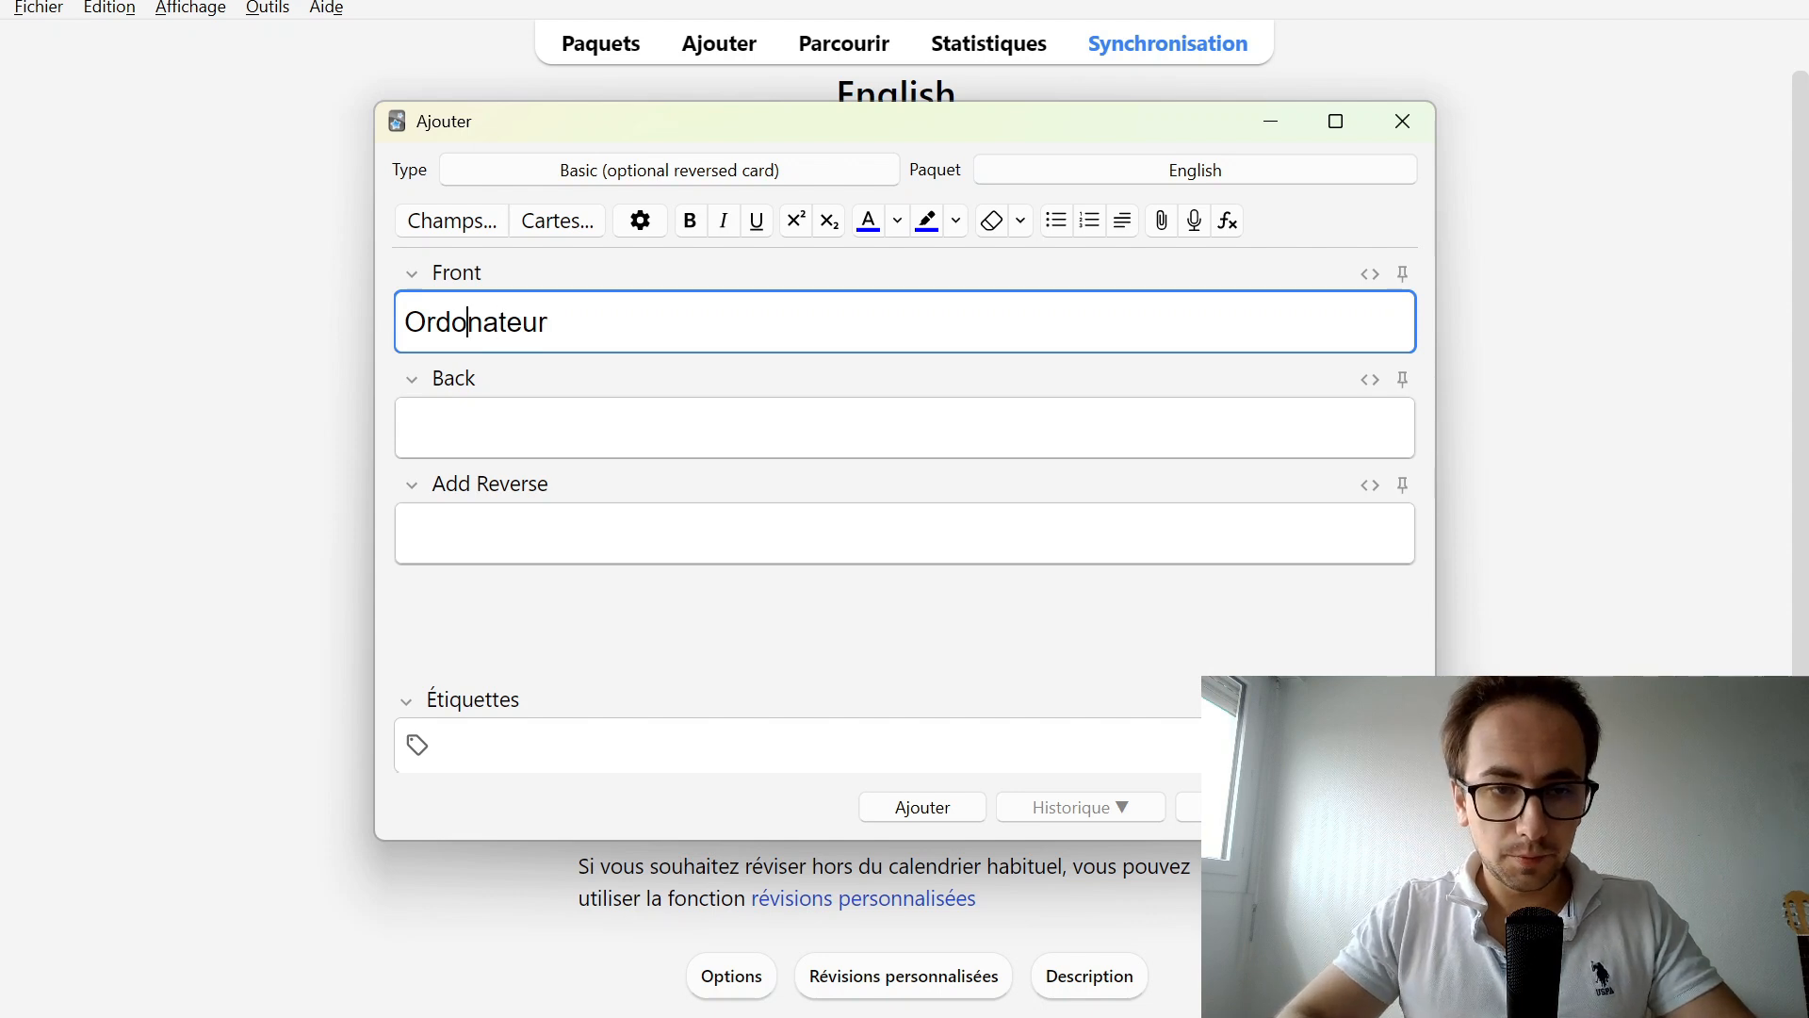
key("BackSpace")
type("i")
key("End")
key("Tab")
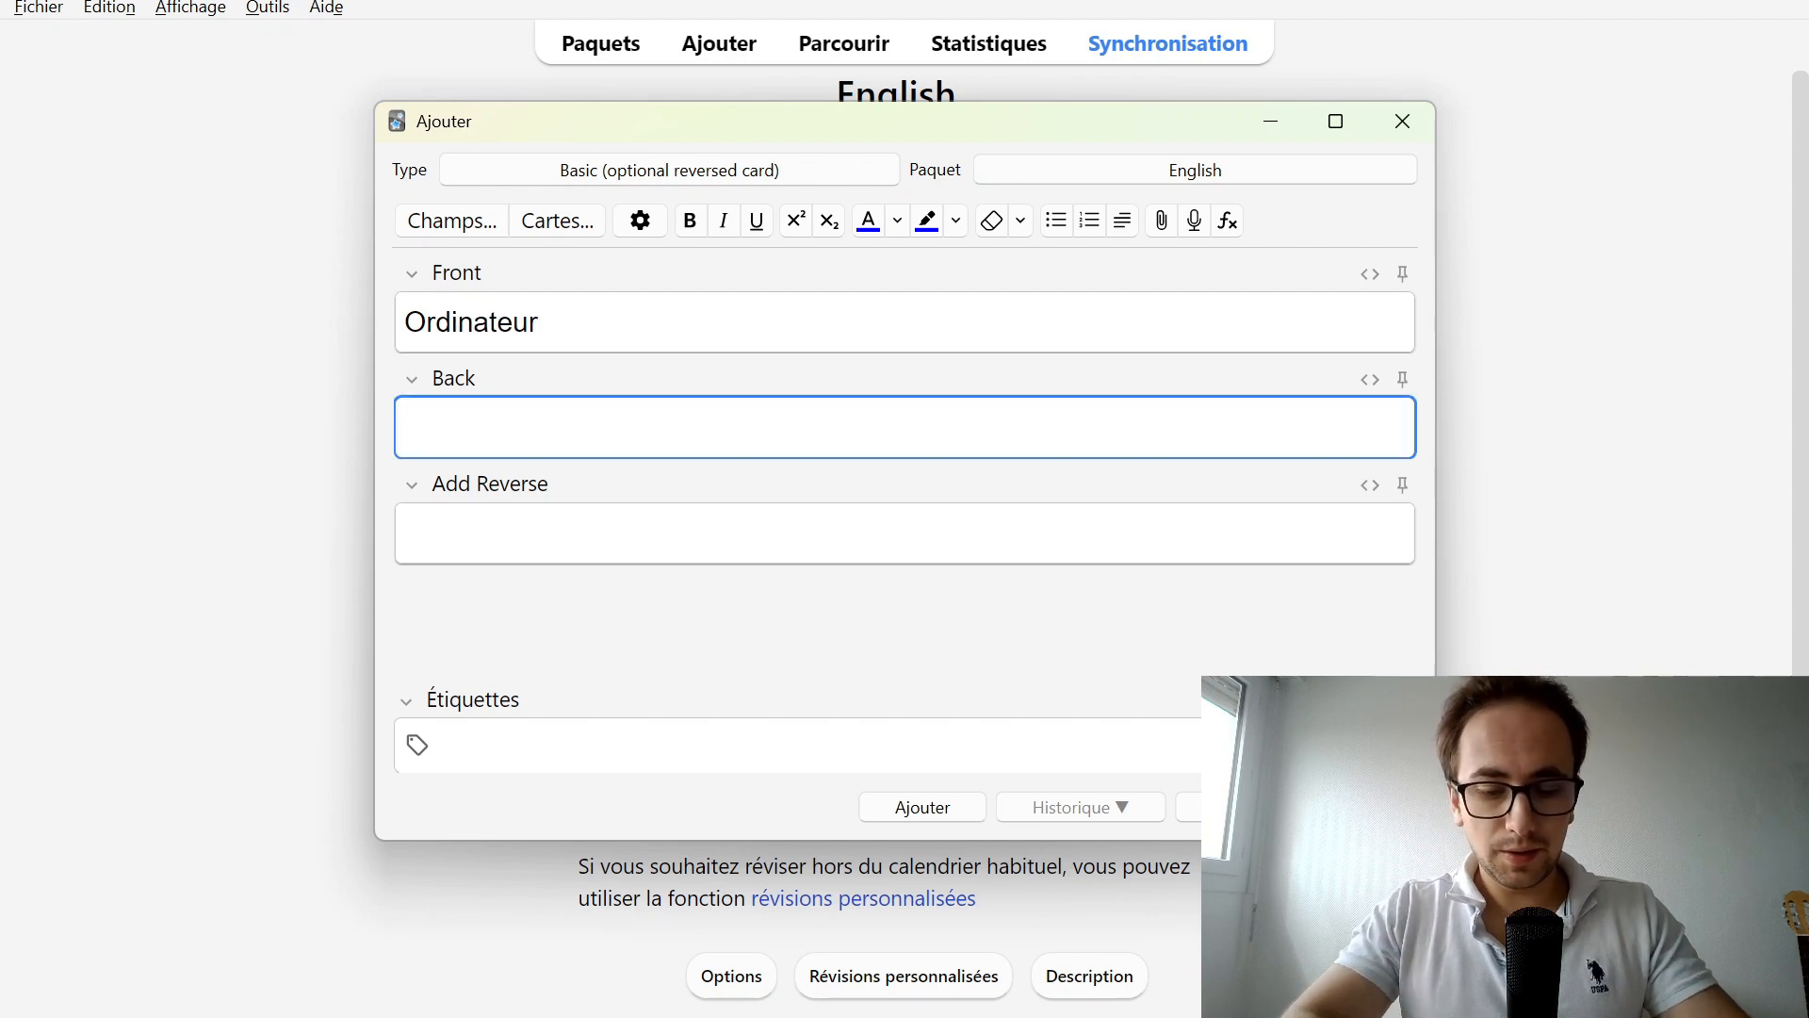
Enter "Computer" as the translation in the note's Back field
type("Compute")
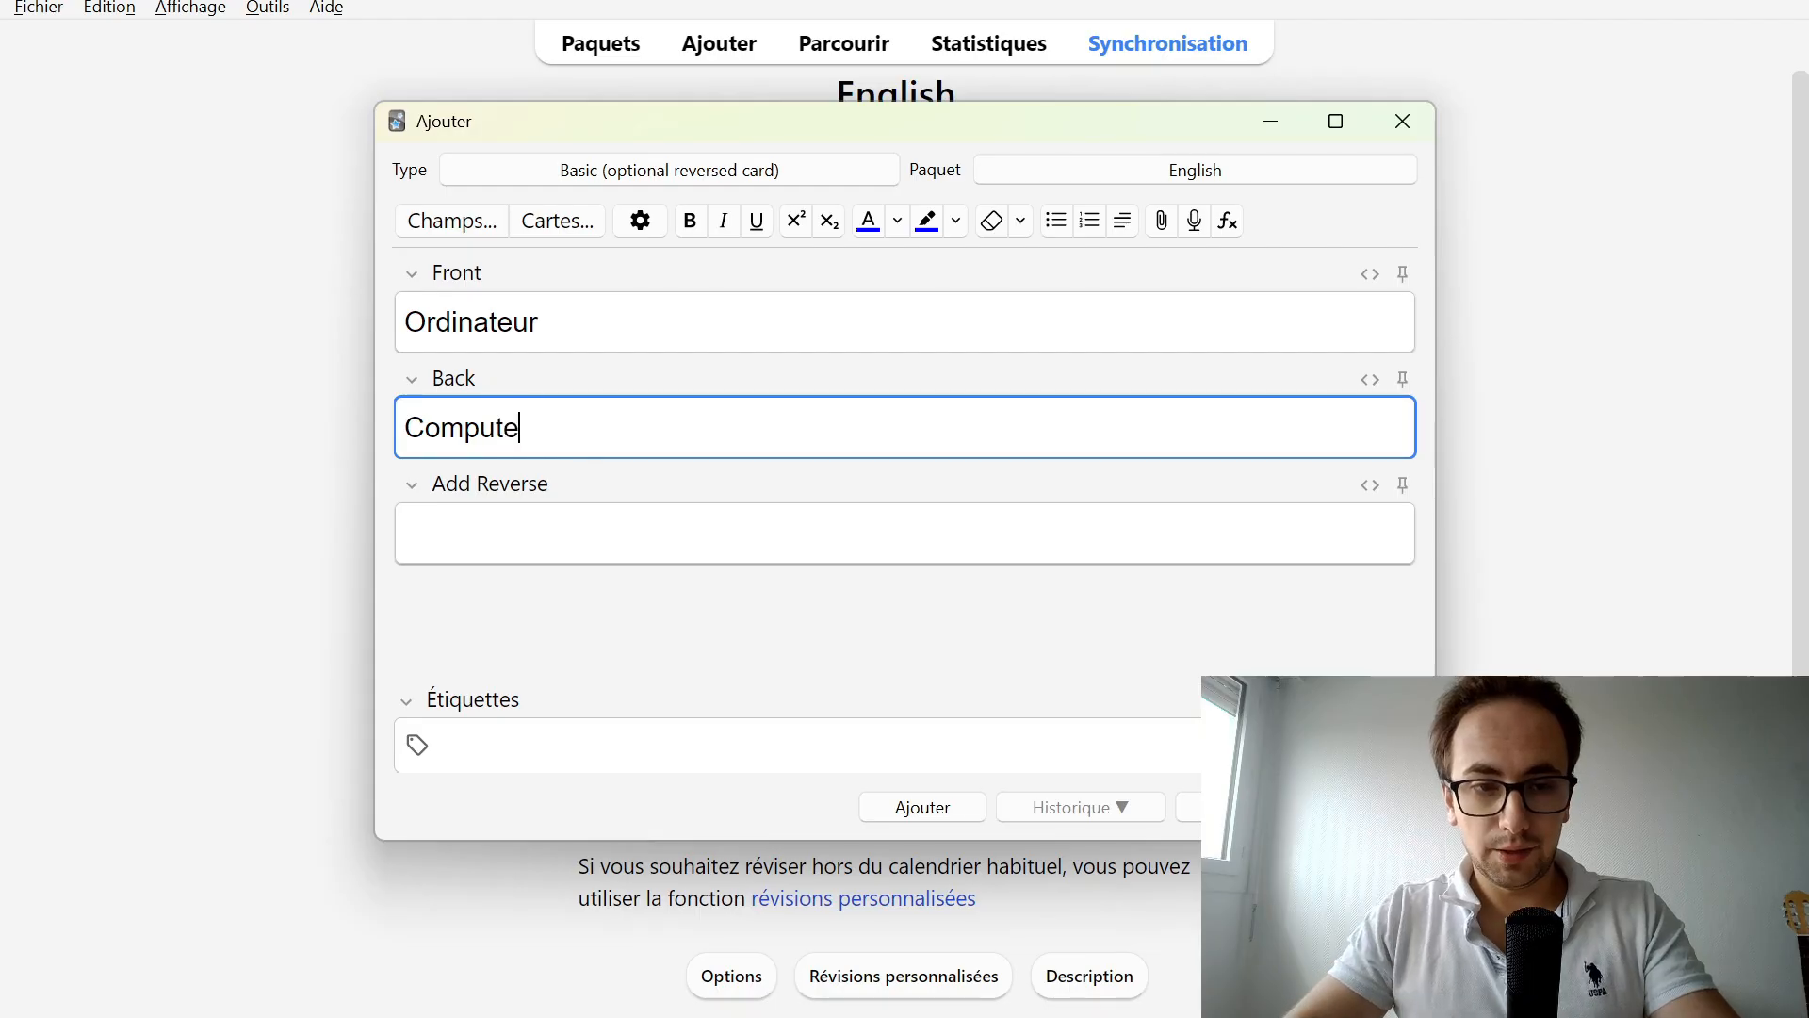
type("r")
key("Tab")
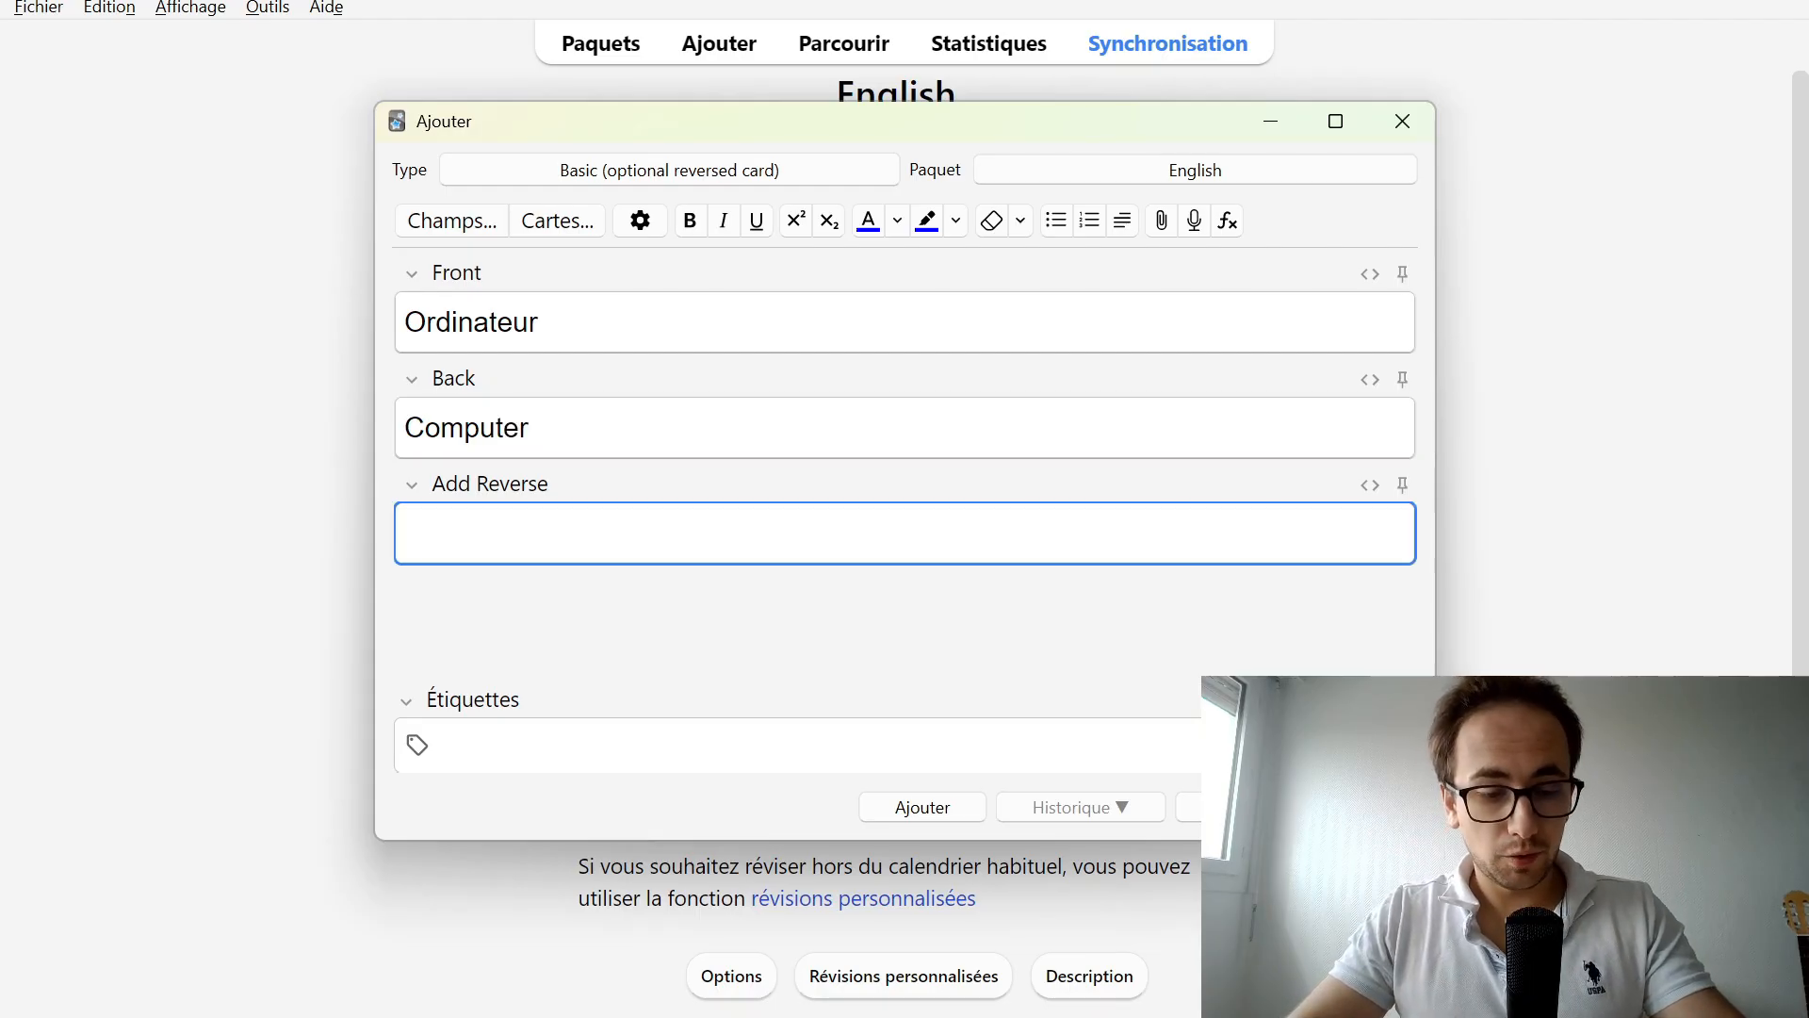
Enable the reverse card by entering "1" in the Add Reverse field, and add the note to the English deck, closing the editor
type("1")
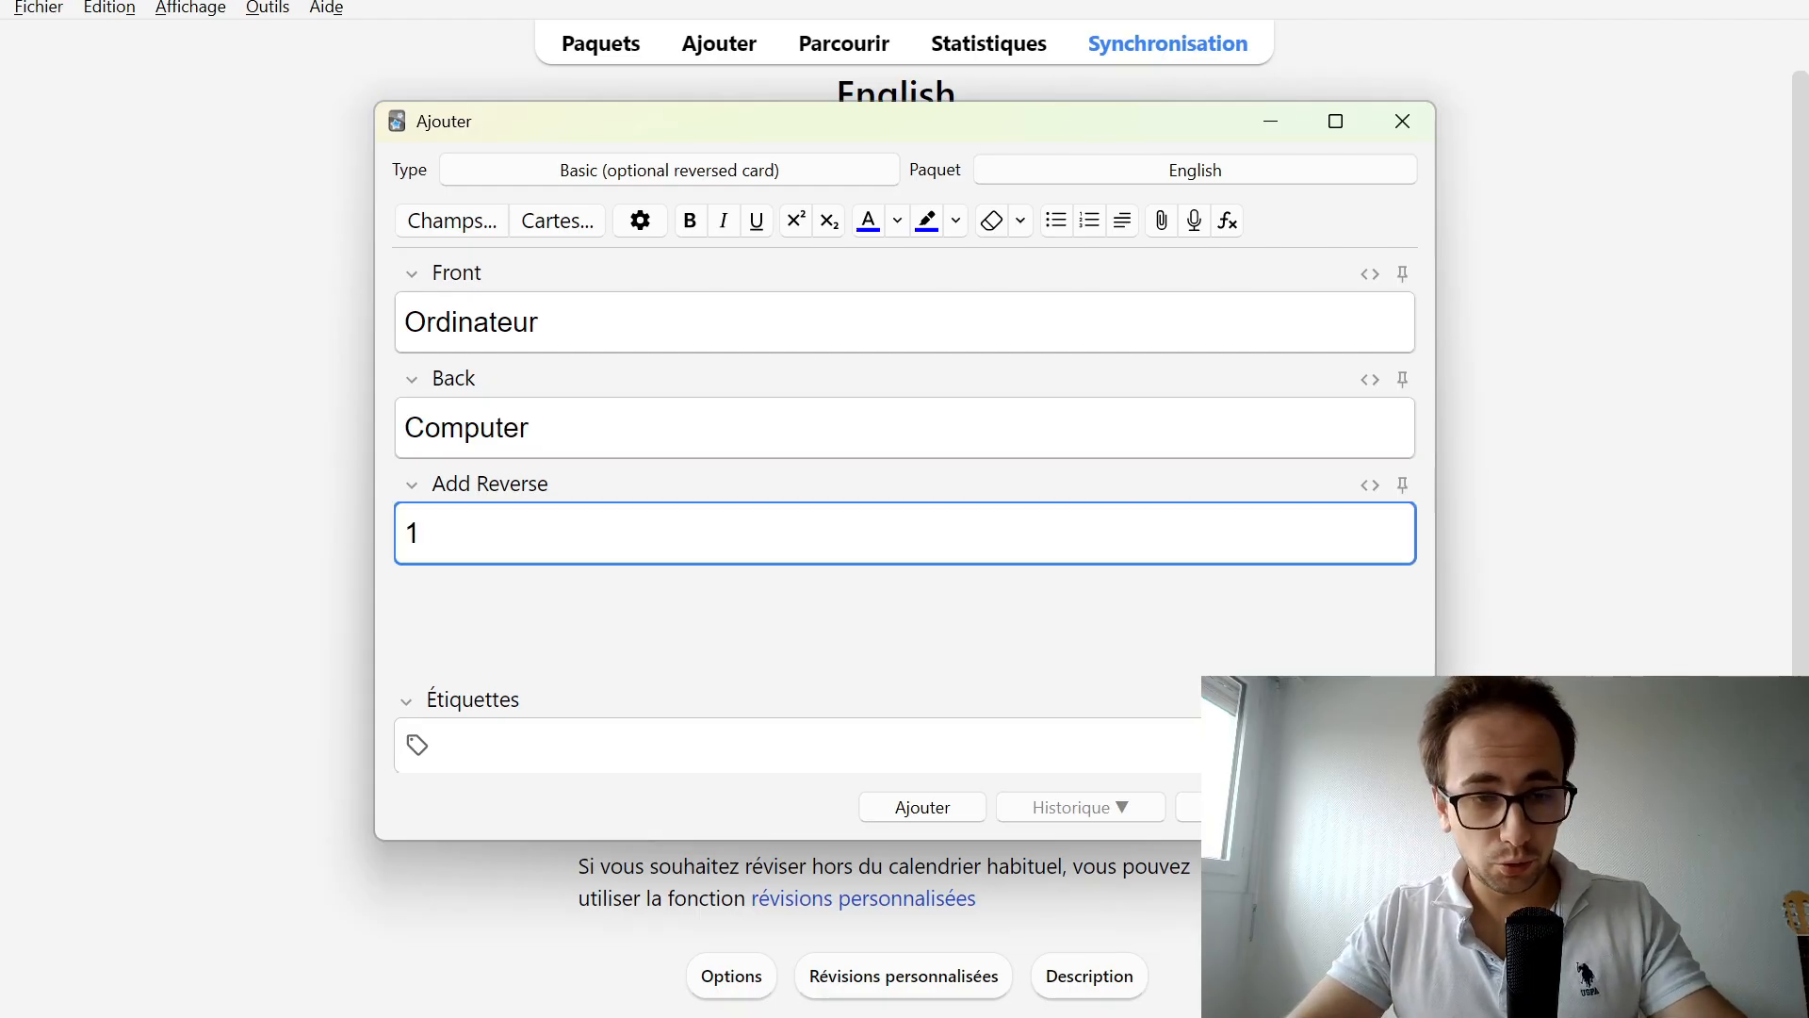
left_click(556, 617)
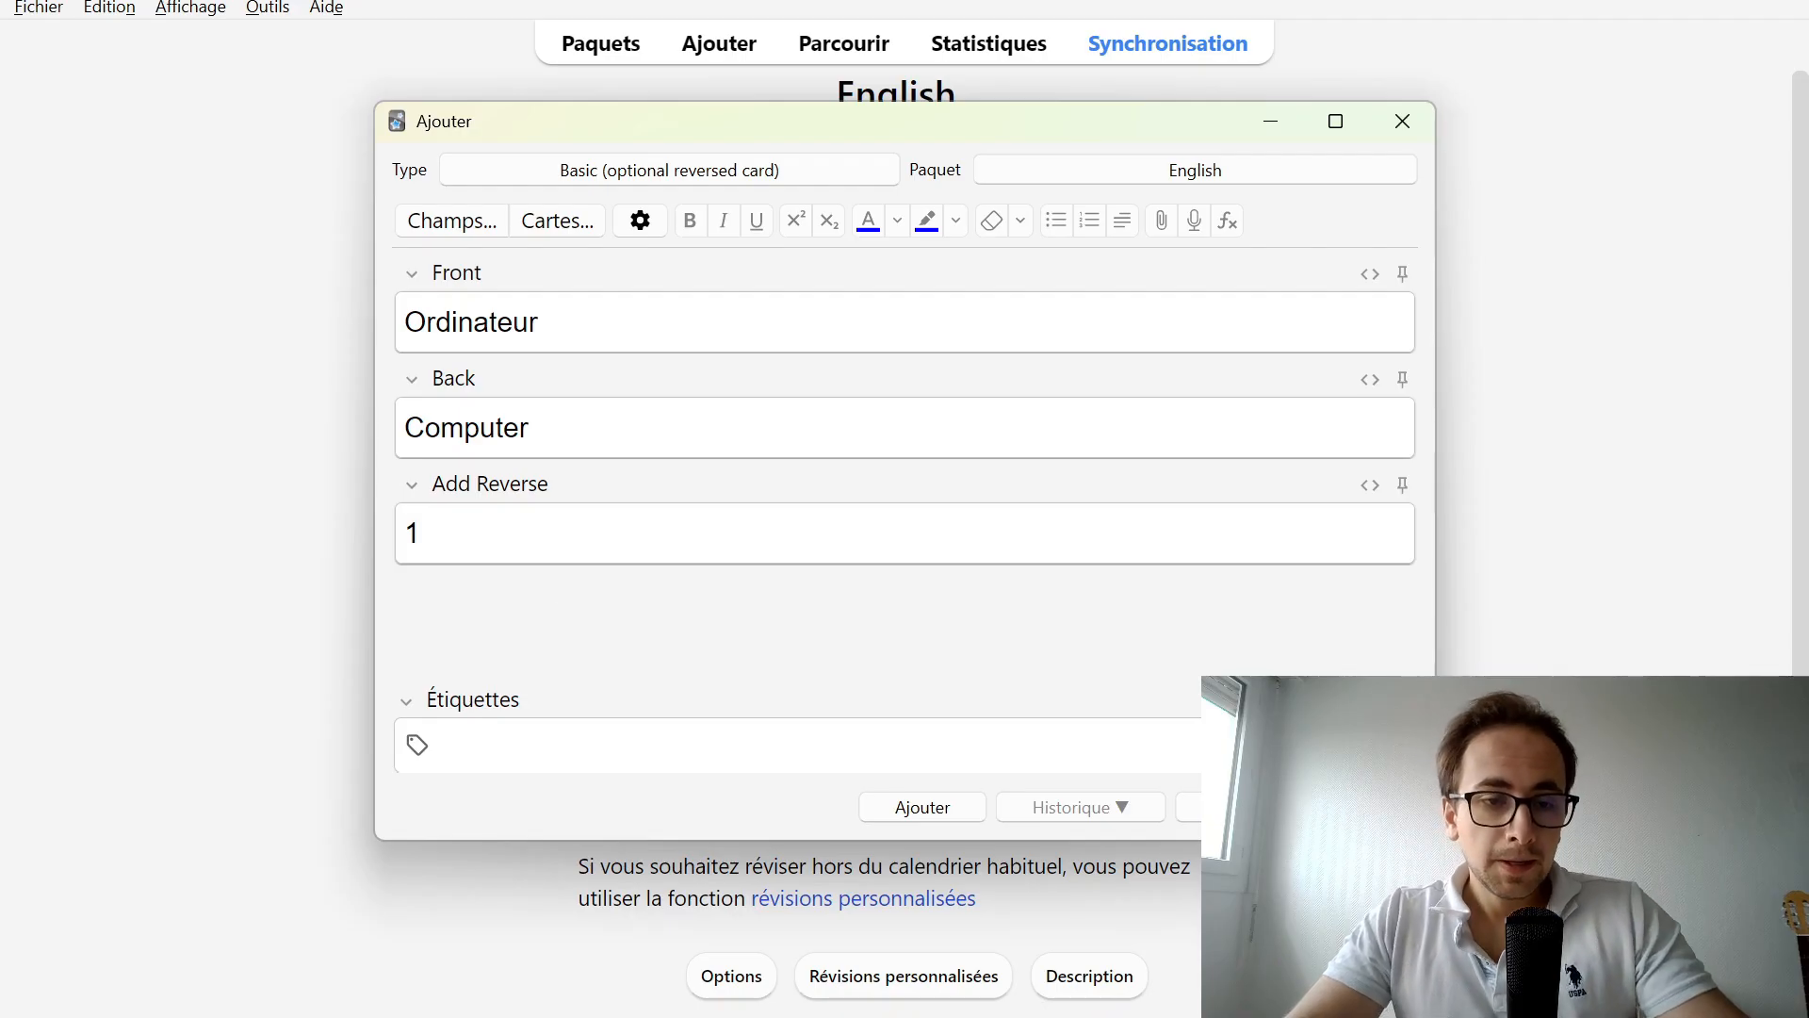
left_click(925, 810)
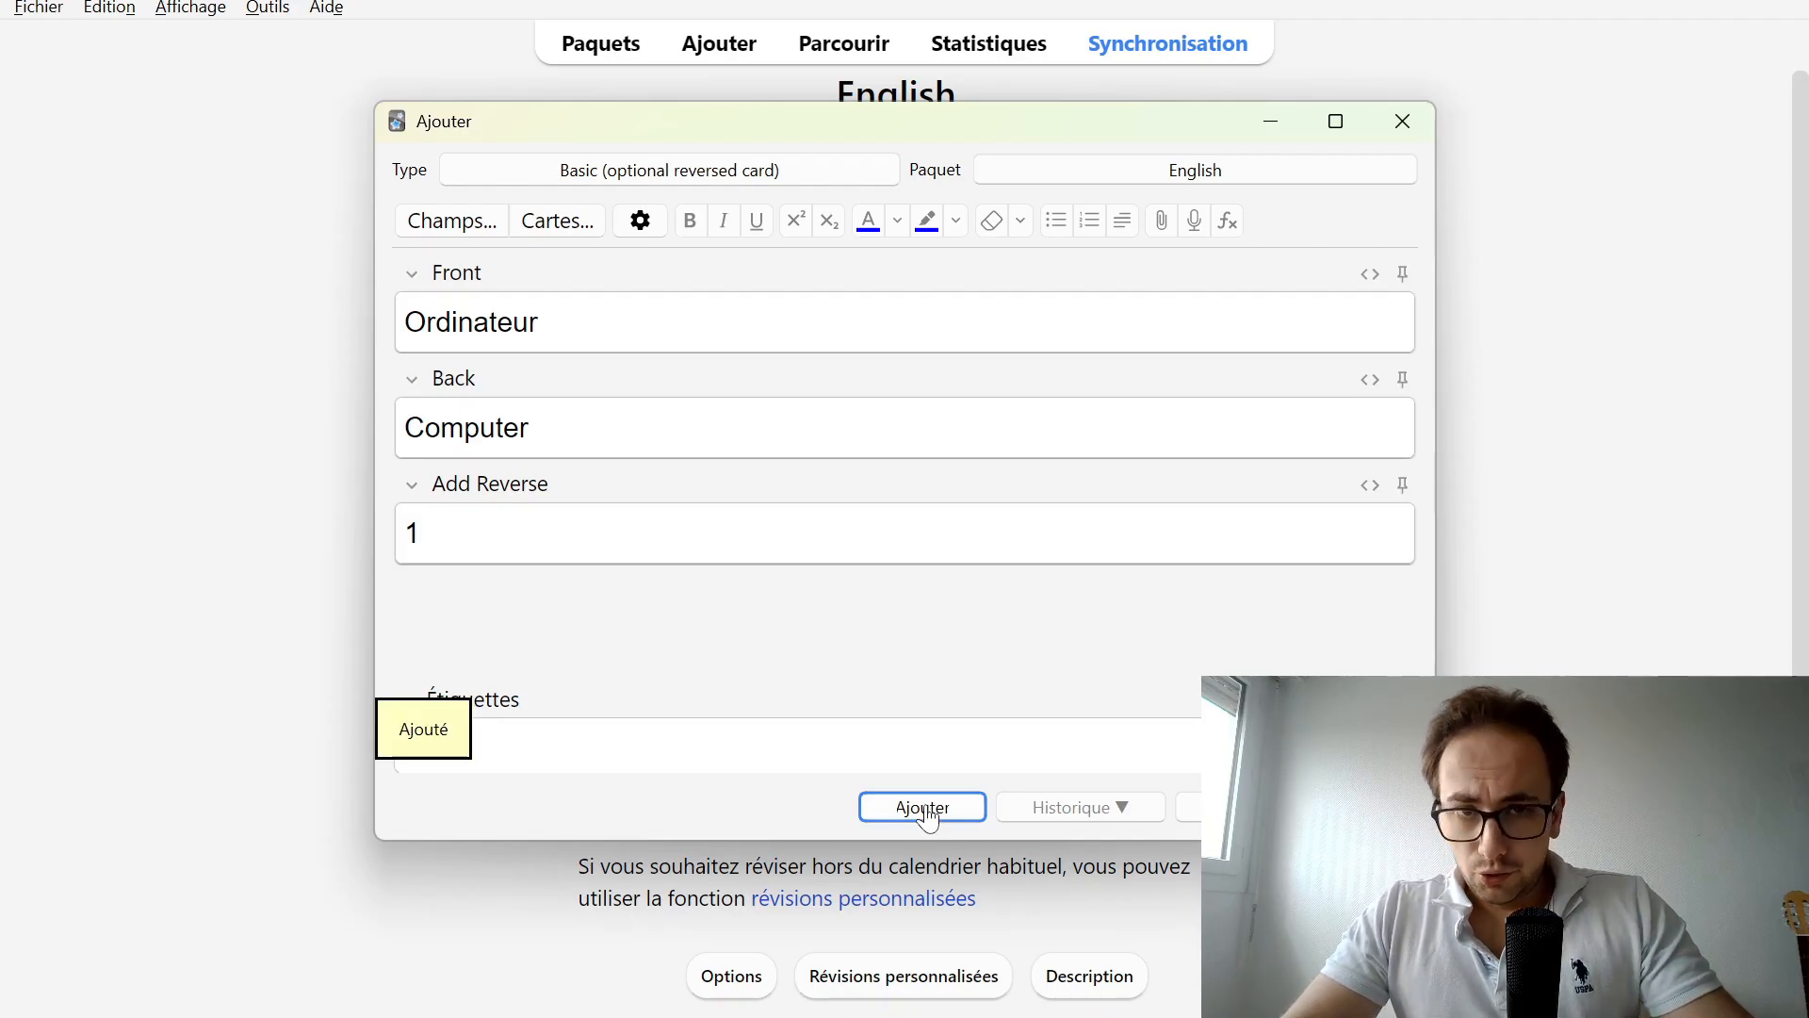
left_click(1402, 120)
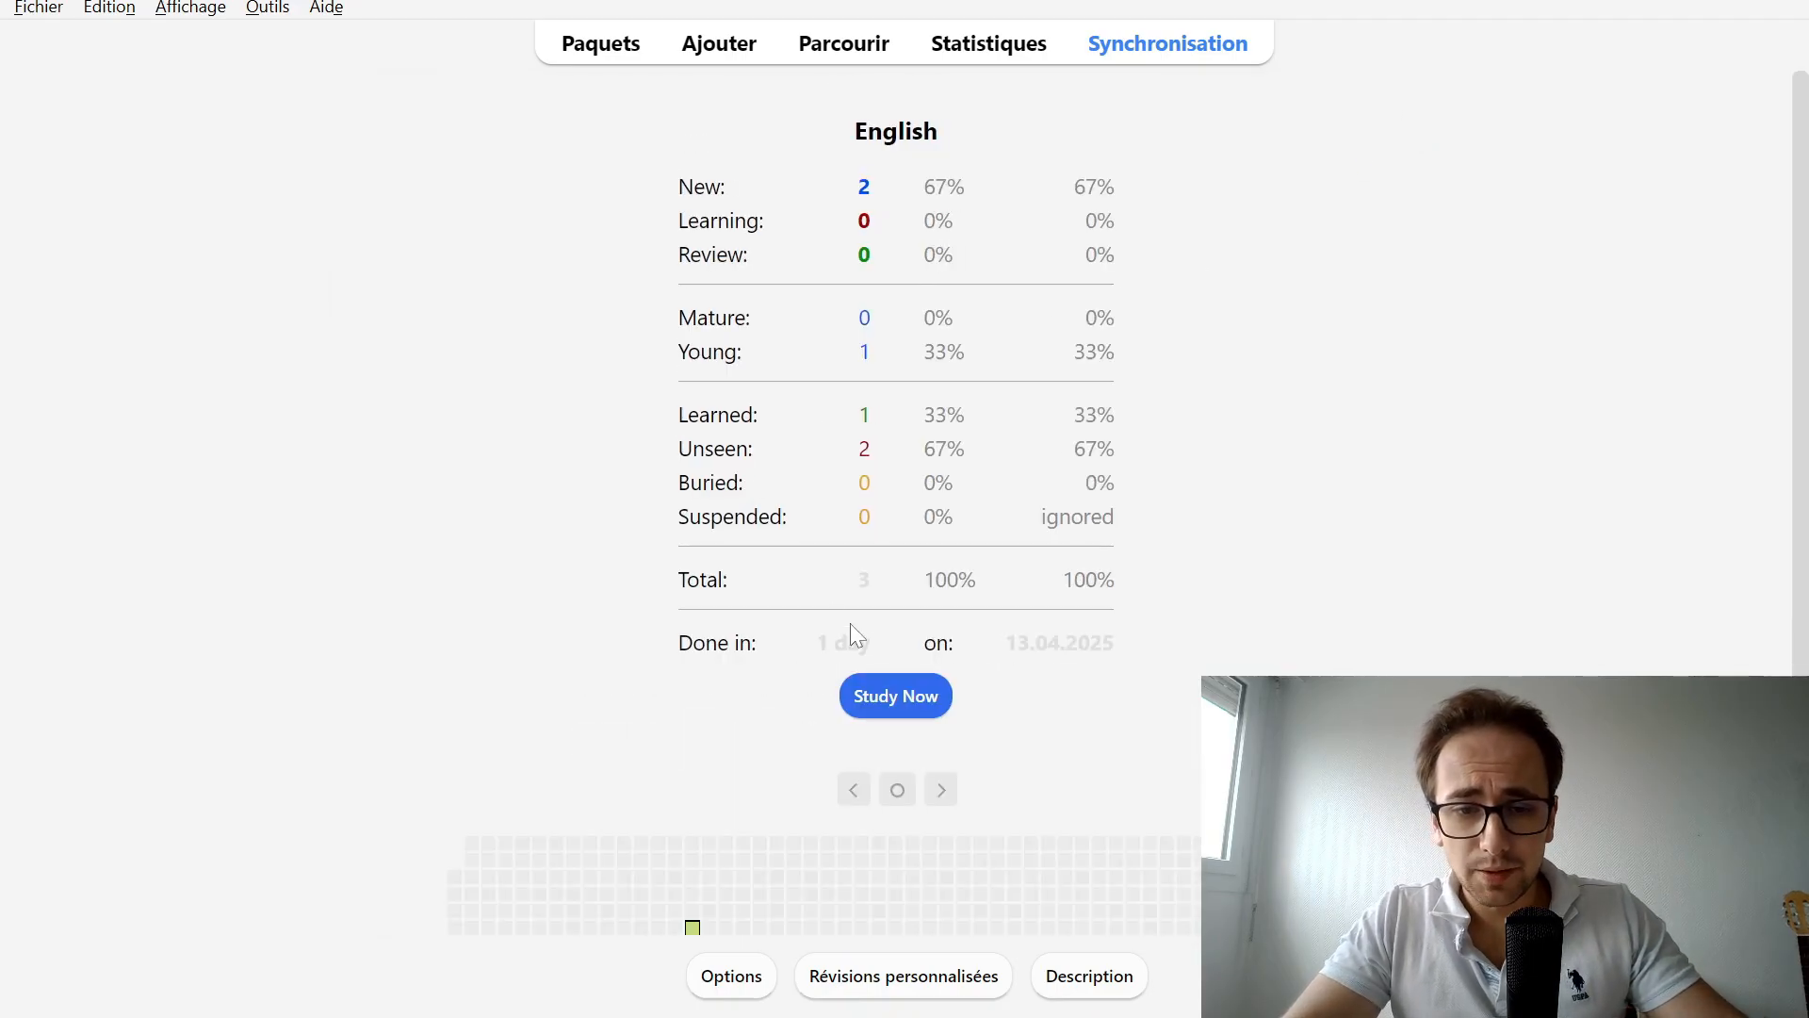
Study the English deck, rating the Ordinateur and Computer cards "Correct" after revealing each answer, and reveal the Ordinateur card's answer again
left_click(886, 695)
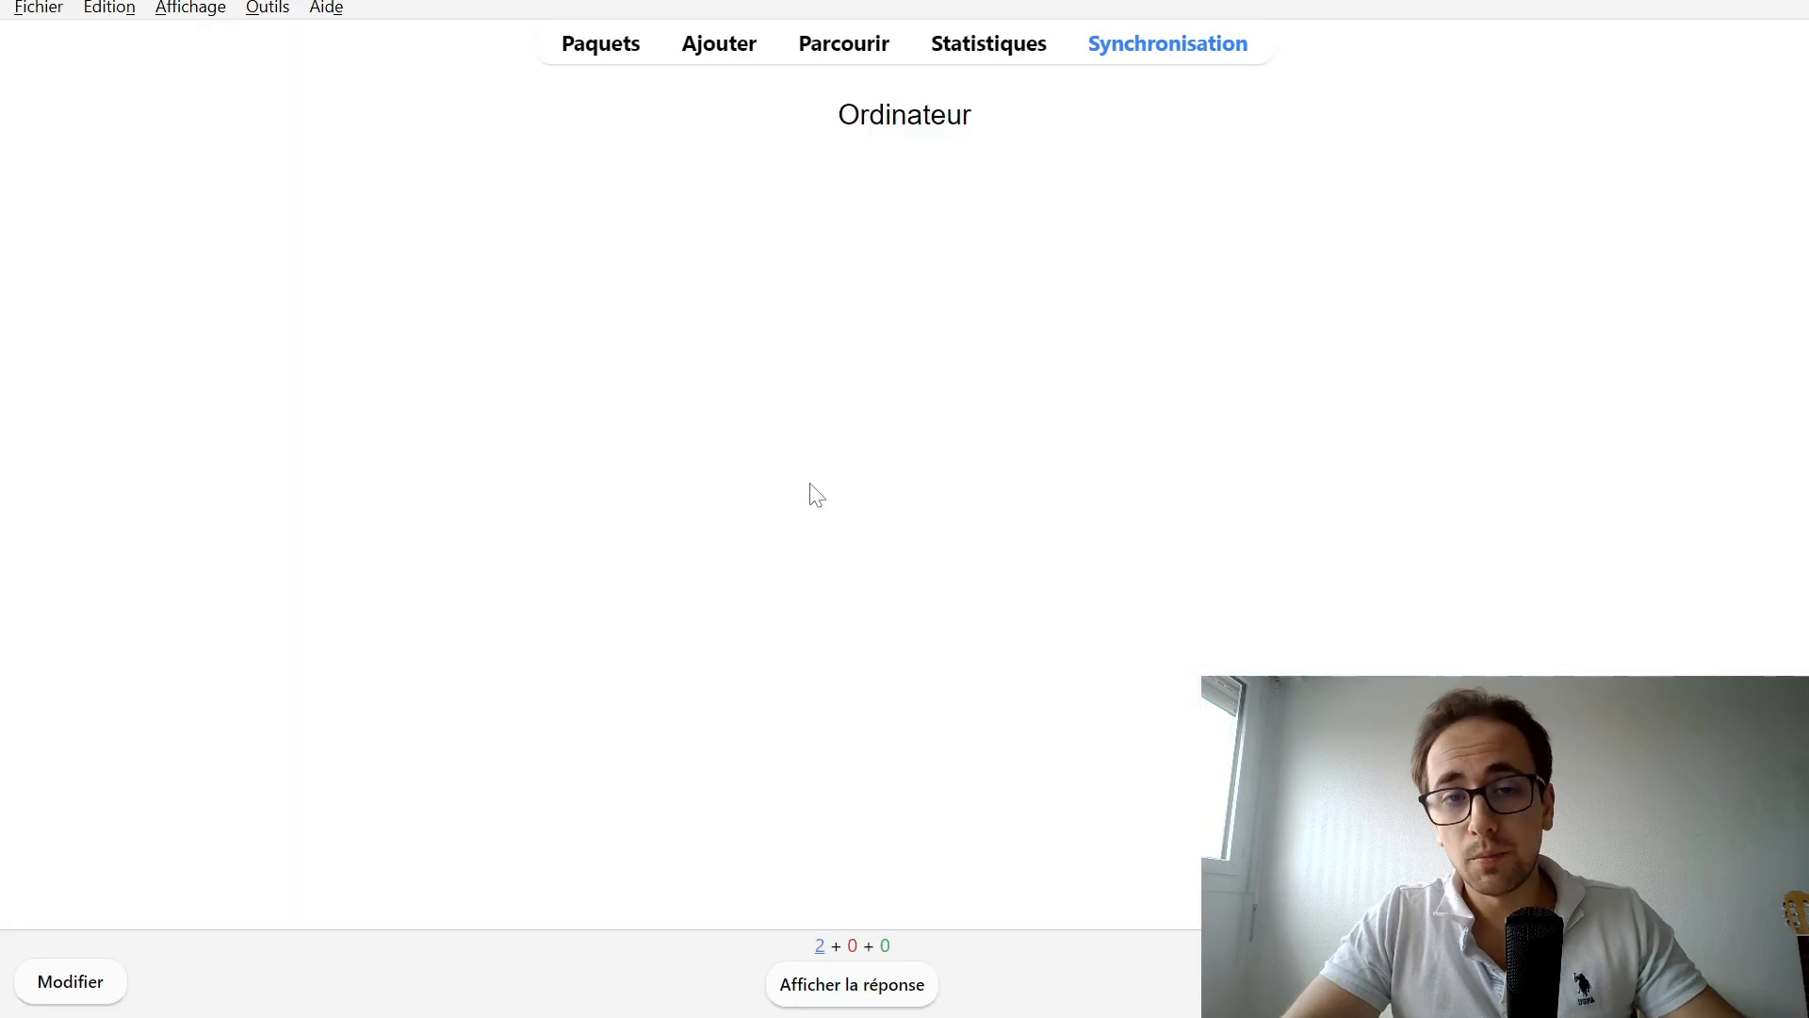
key("space")
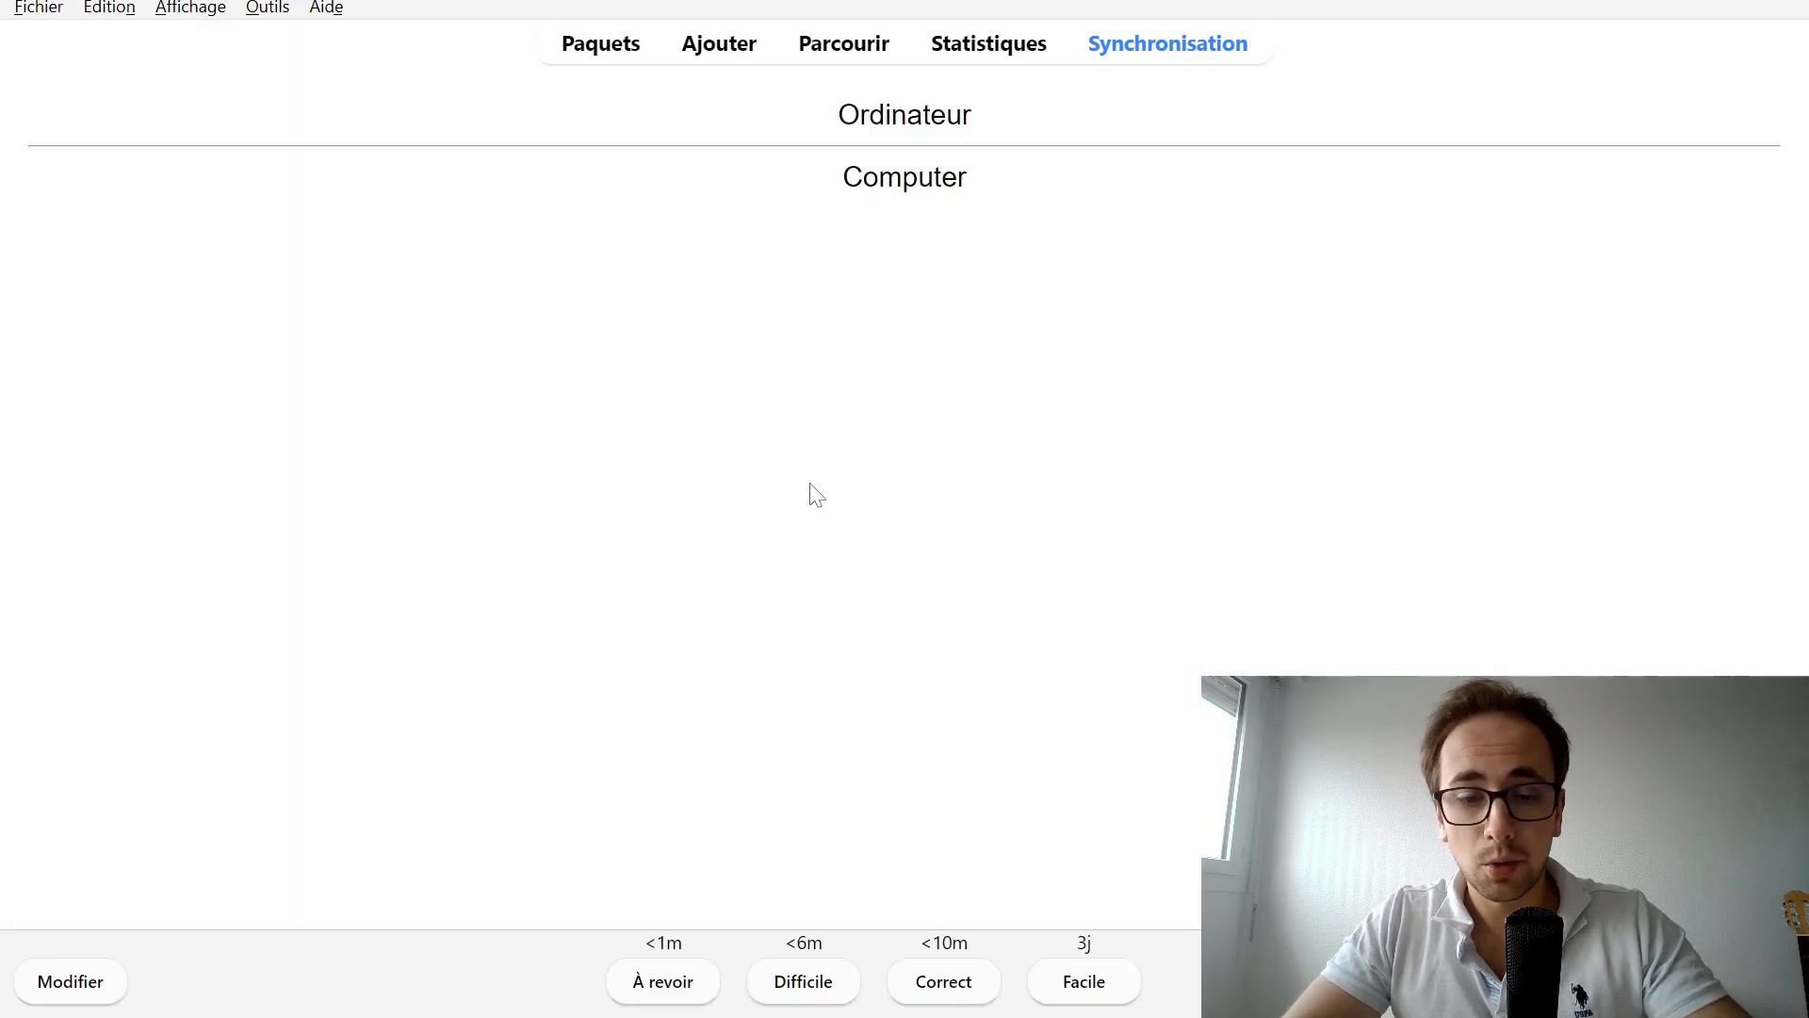
key("space")
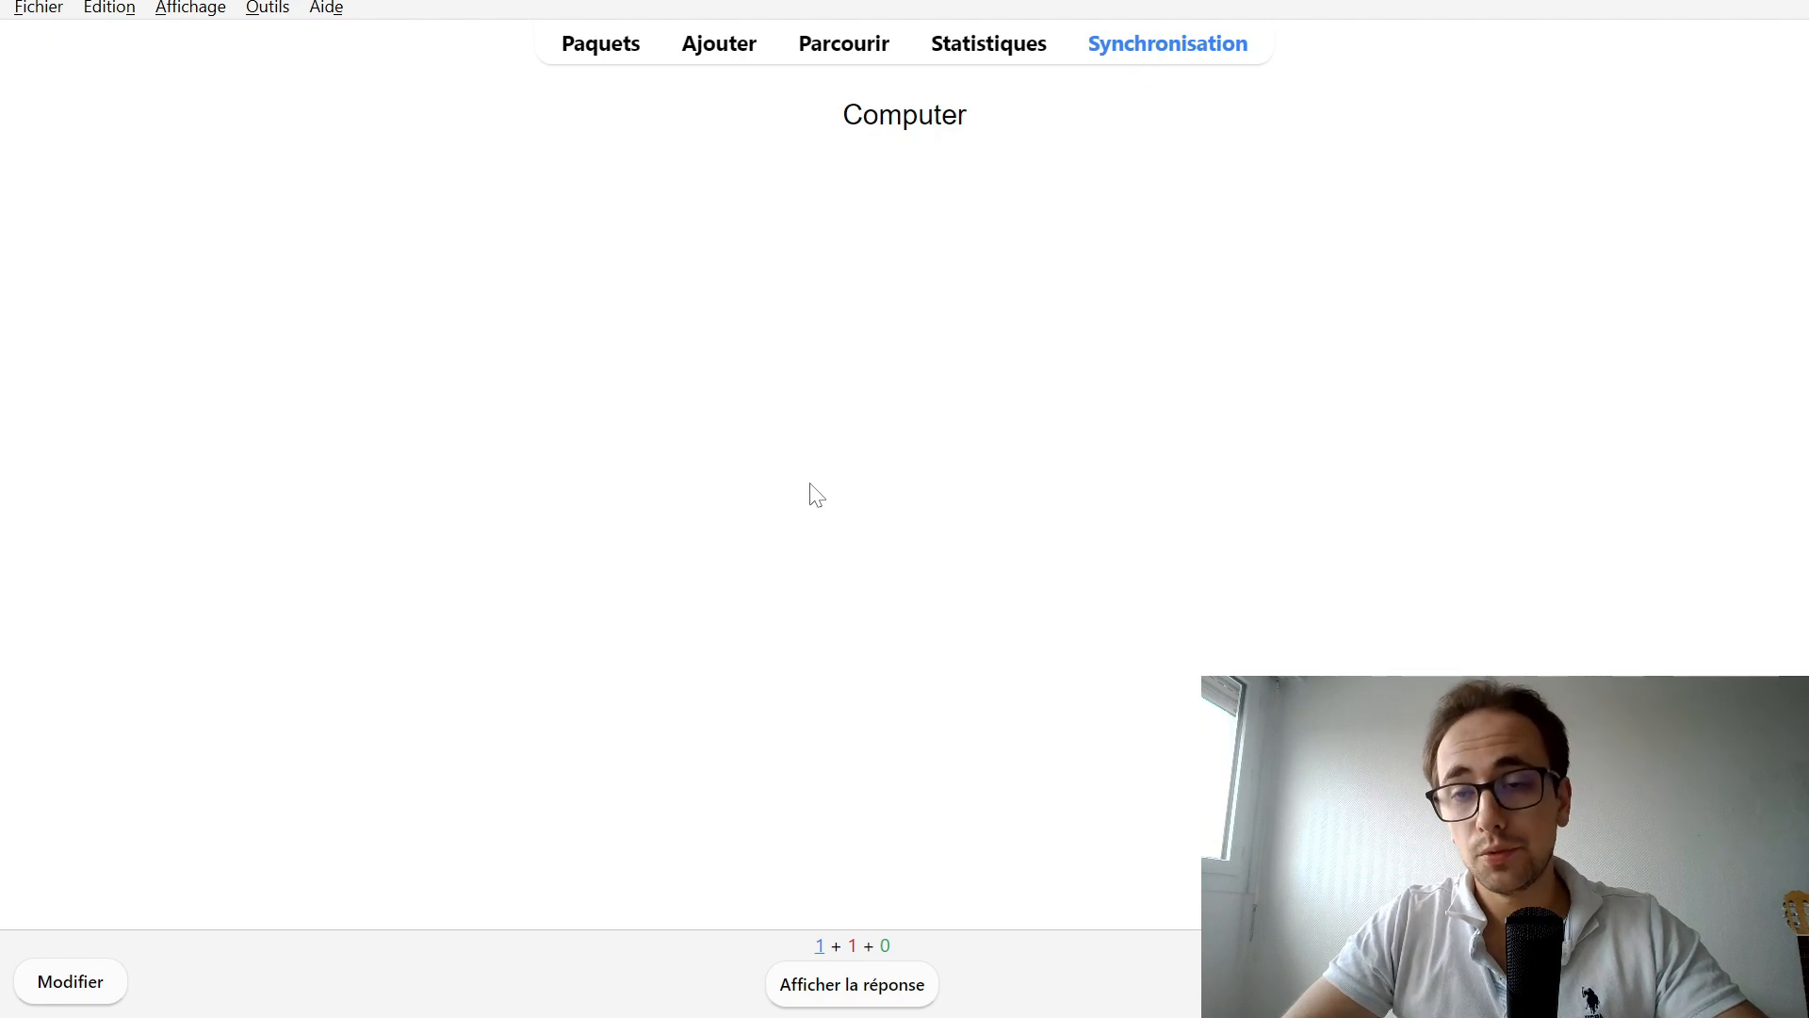
key("space")
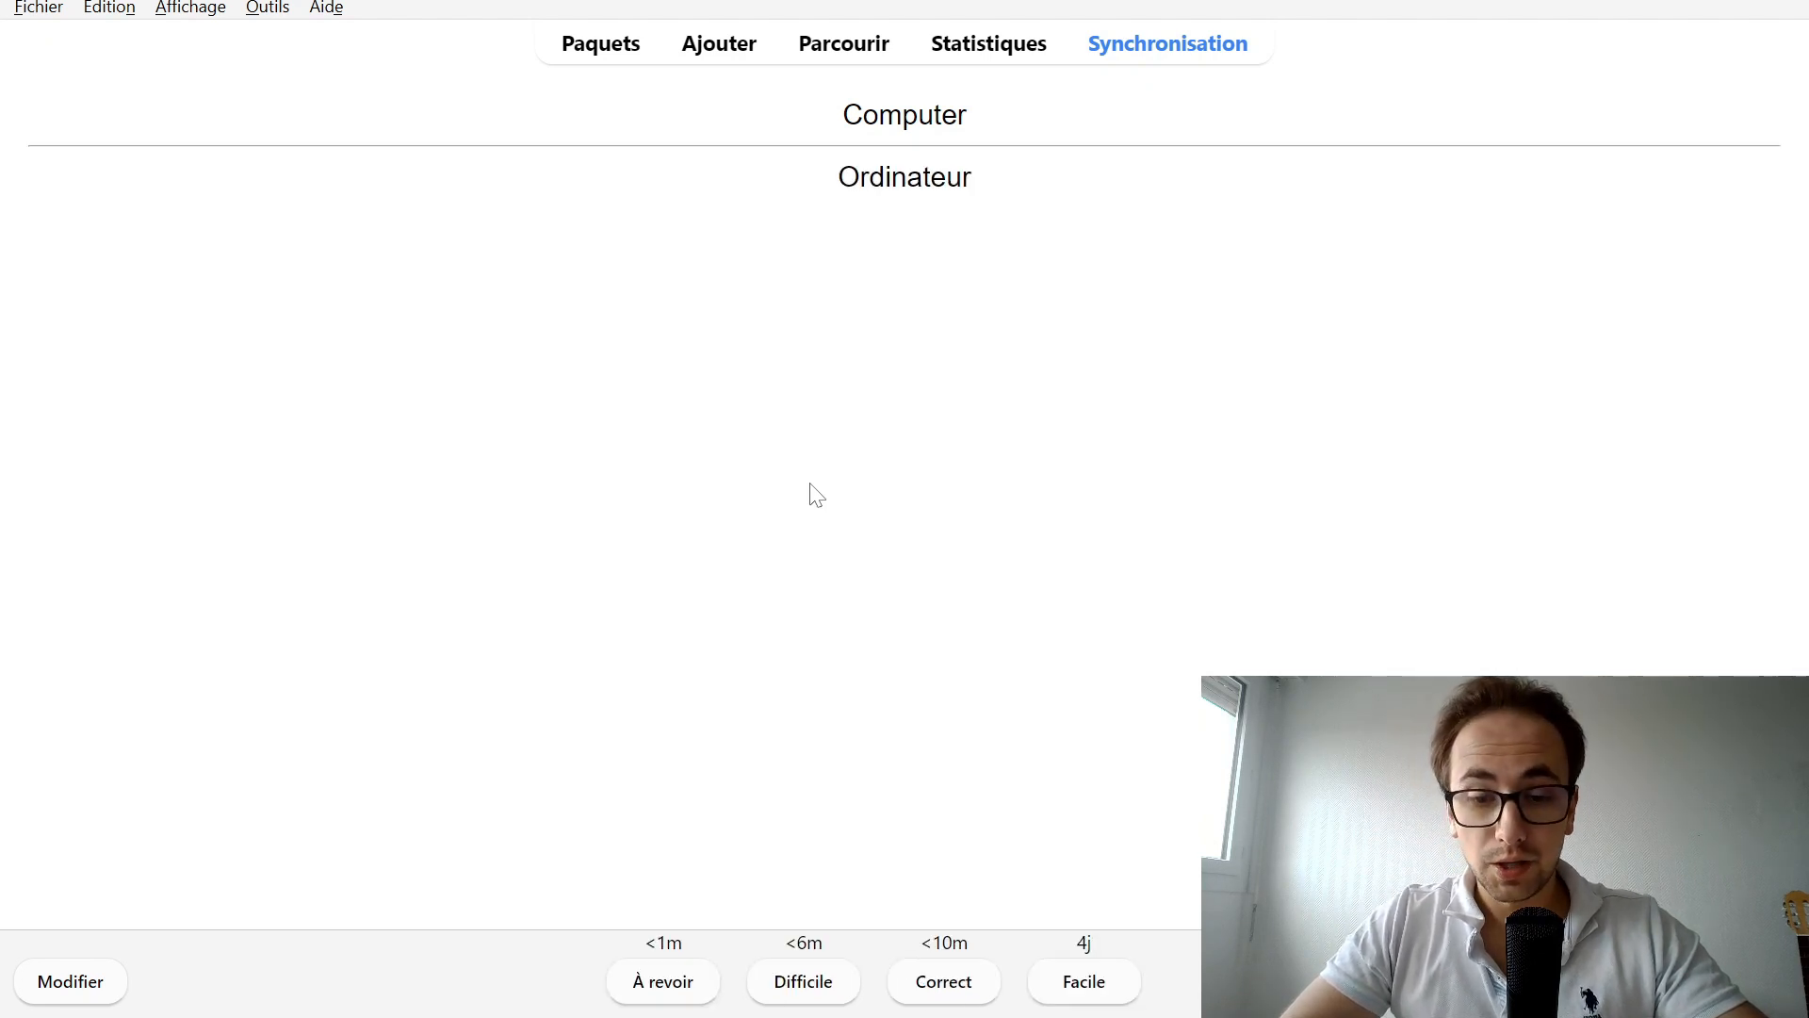
key("space")
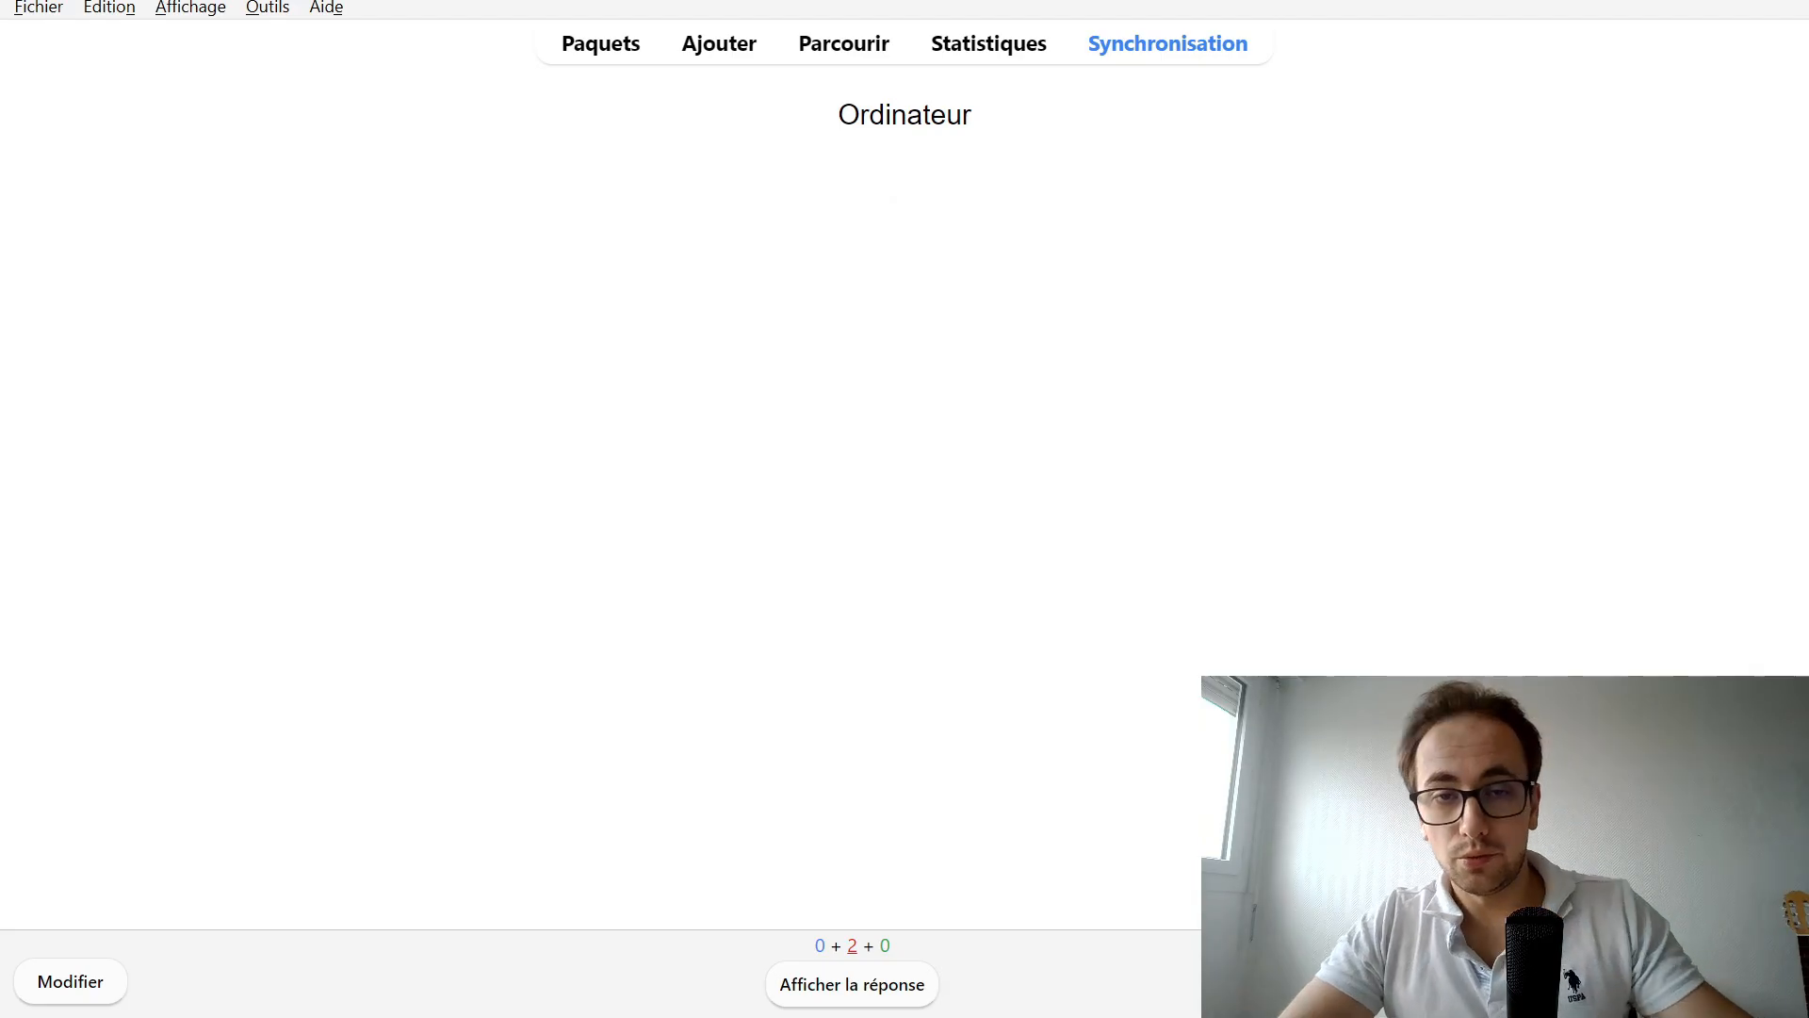
key("space")
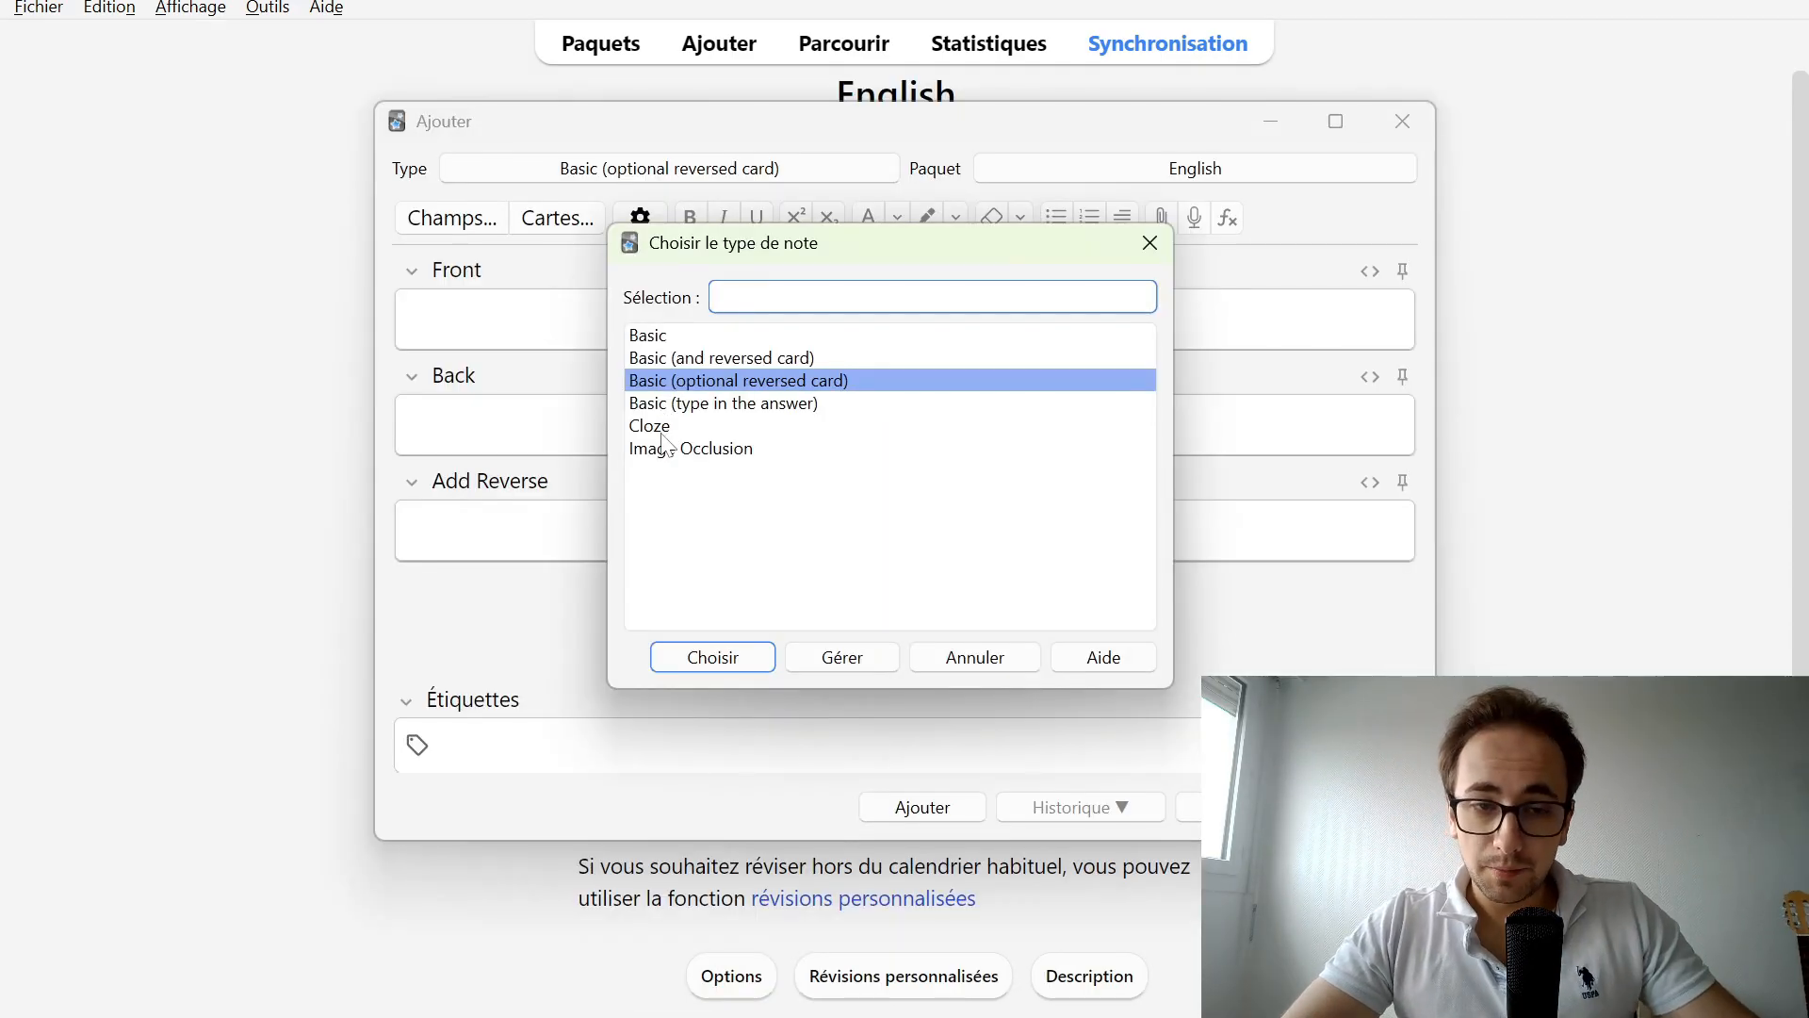
Choose the Cloze note type and fill its Text field with the passage from "Decks are groups of flashcards" to "add some flashcards to get started."
left_click(664, 426)
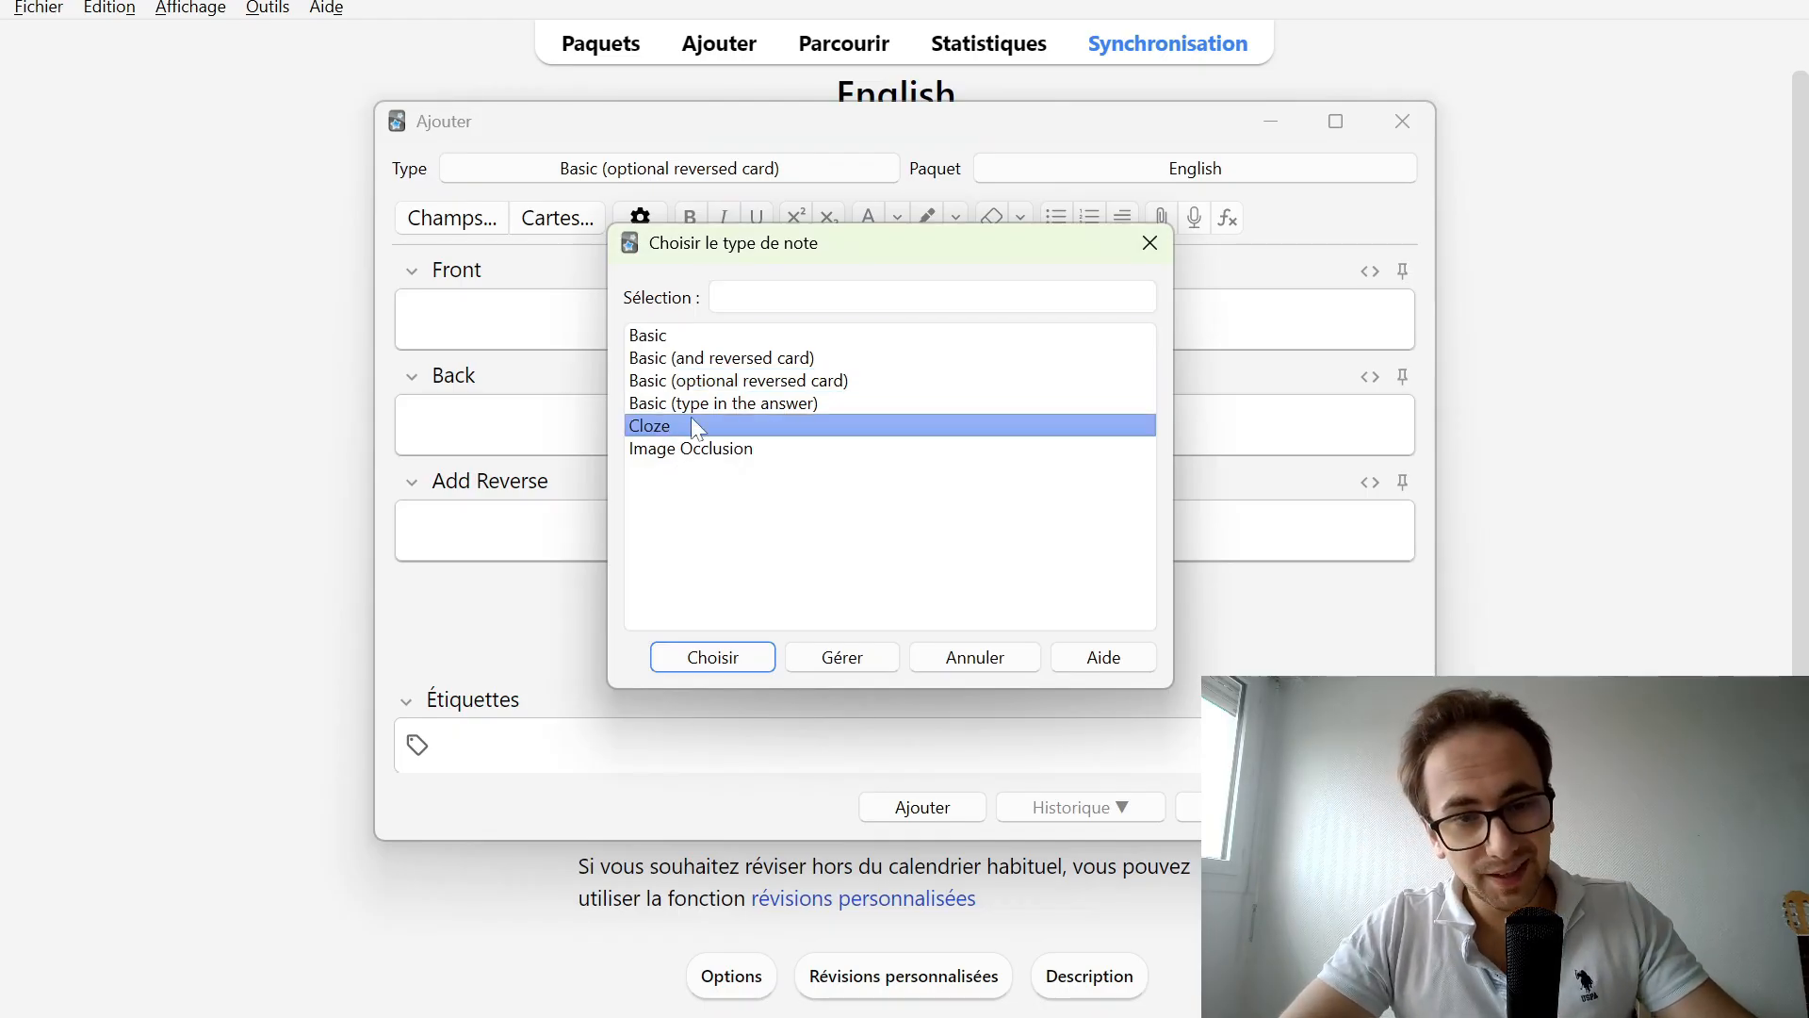
double_click(694, 423)
type("Decks are groups of flashcards that allow you to study specific parts of your collection instead of everything all at once. Create a new deck and add some flashcards to get started.")
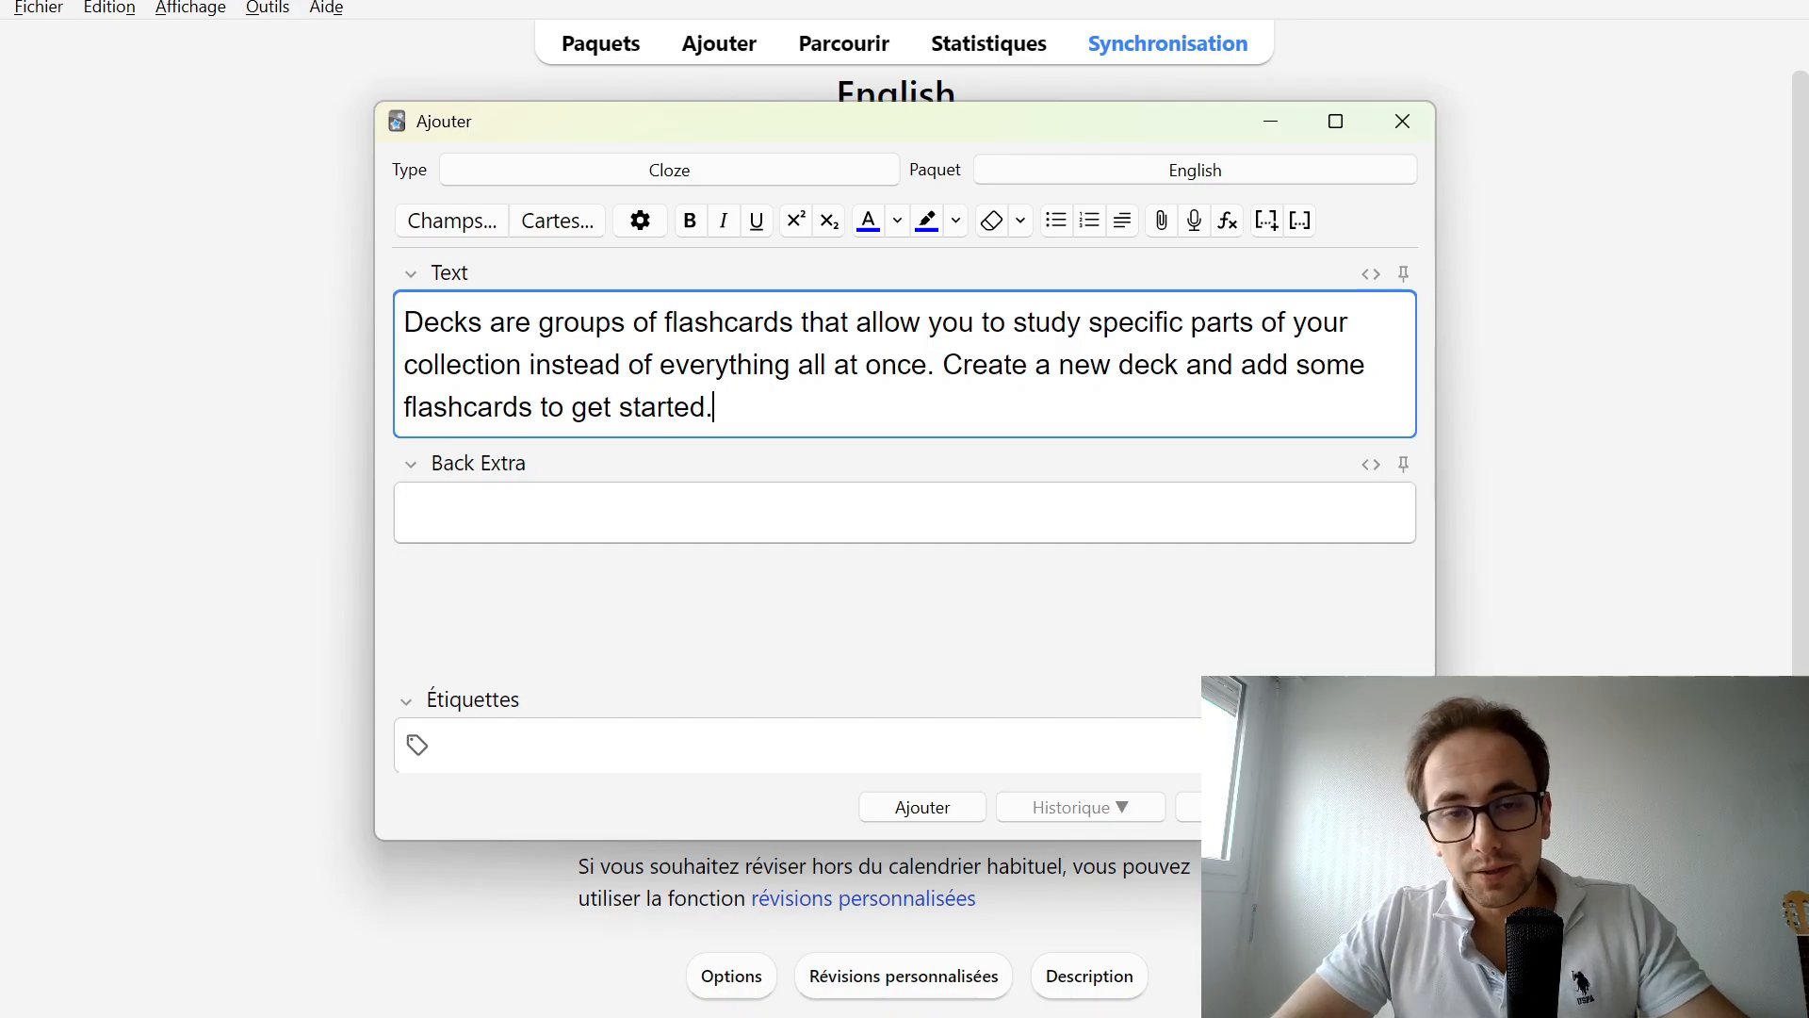
Turn the first "flashcards" in the text into cloze deletion c1, and add the note to the English deck, closing the editor
double_click(729, 322)
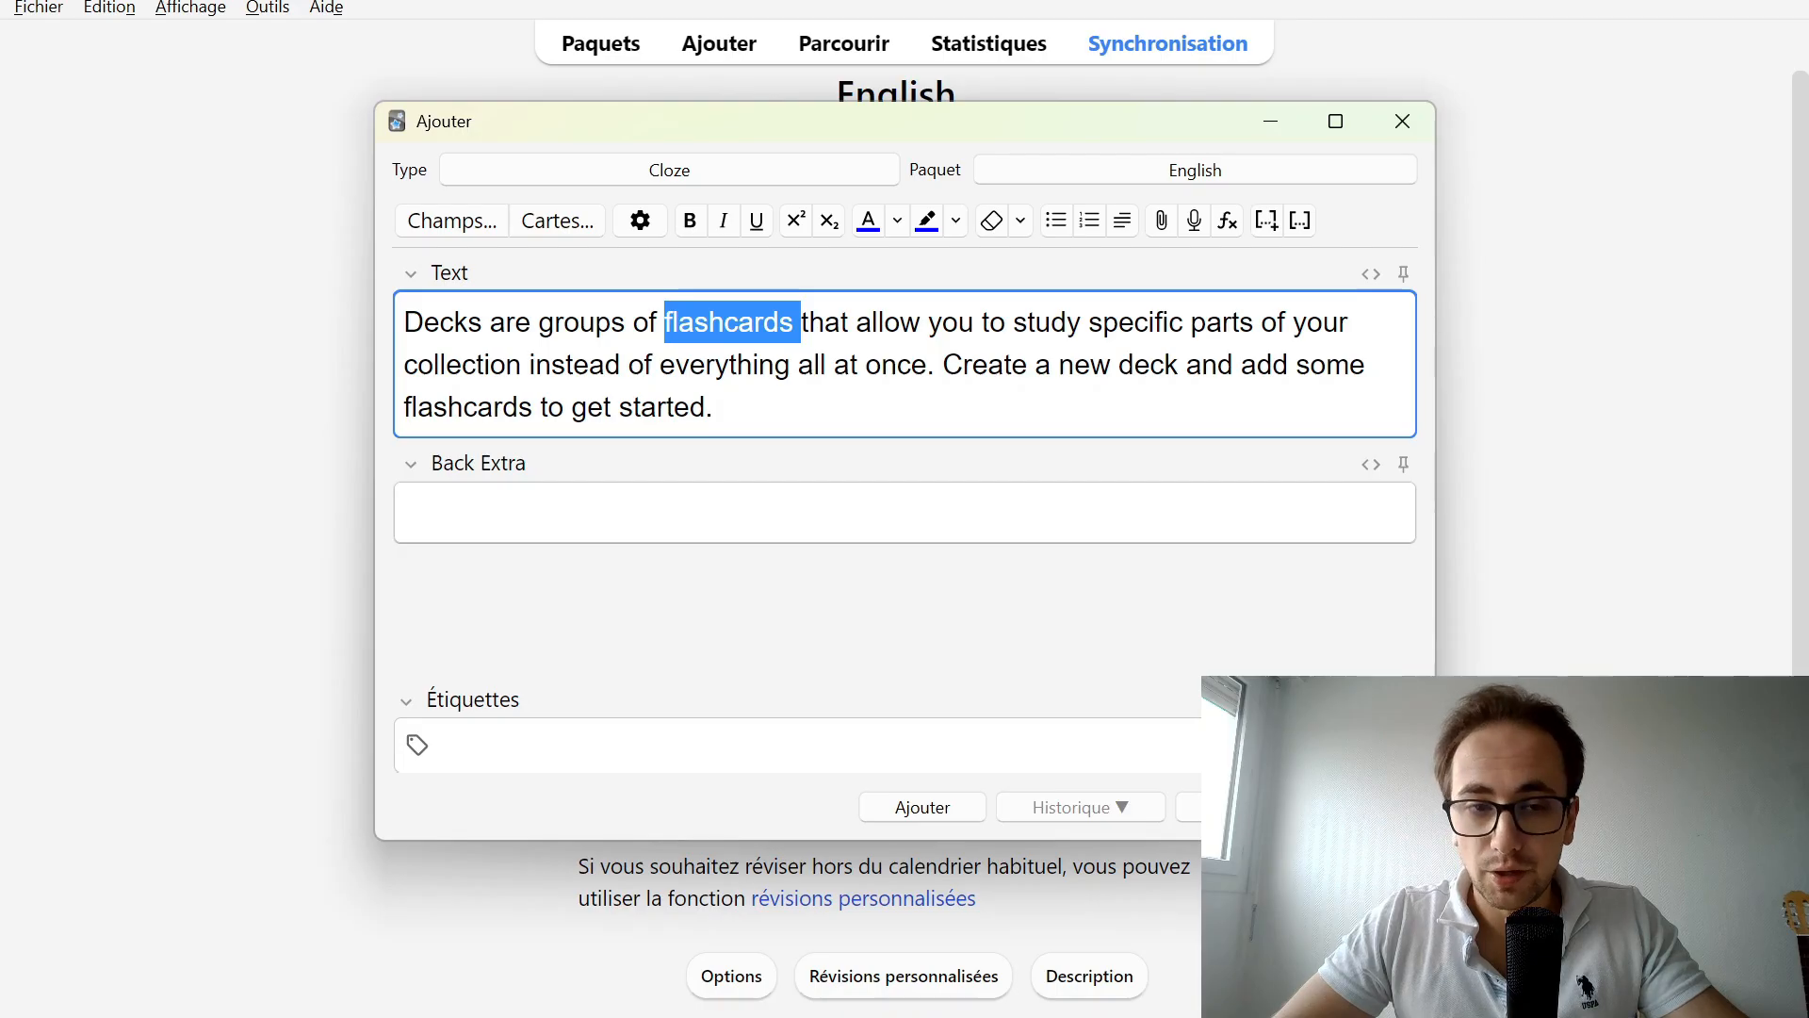
left_click(715, 407)
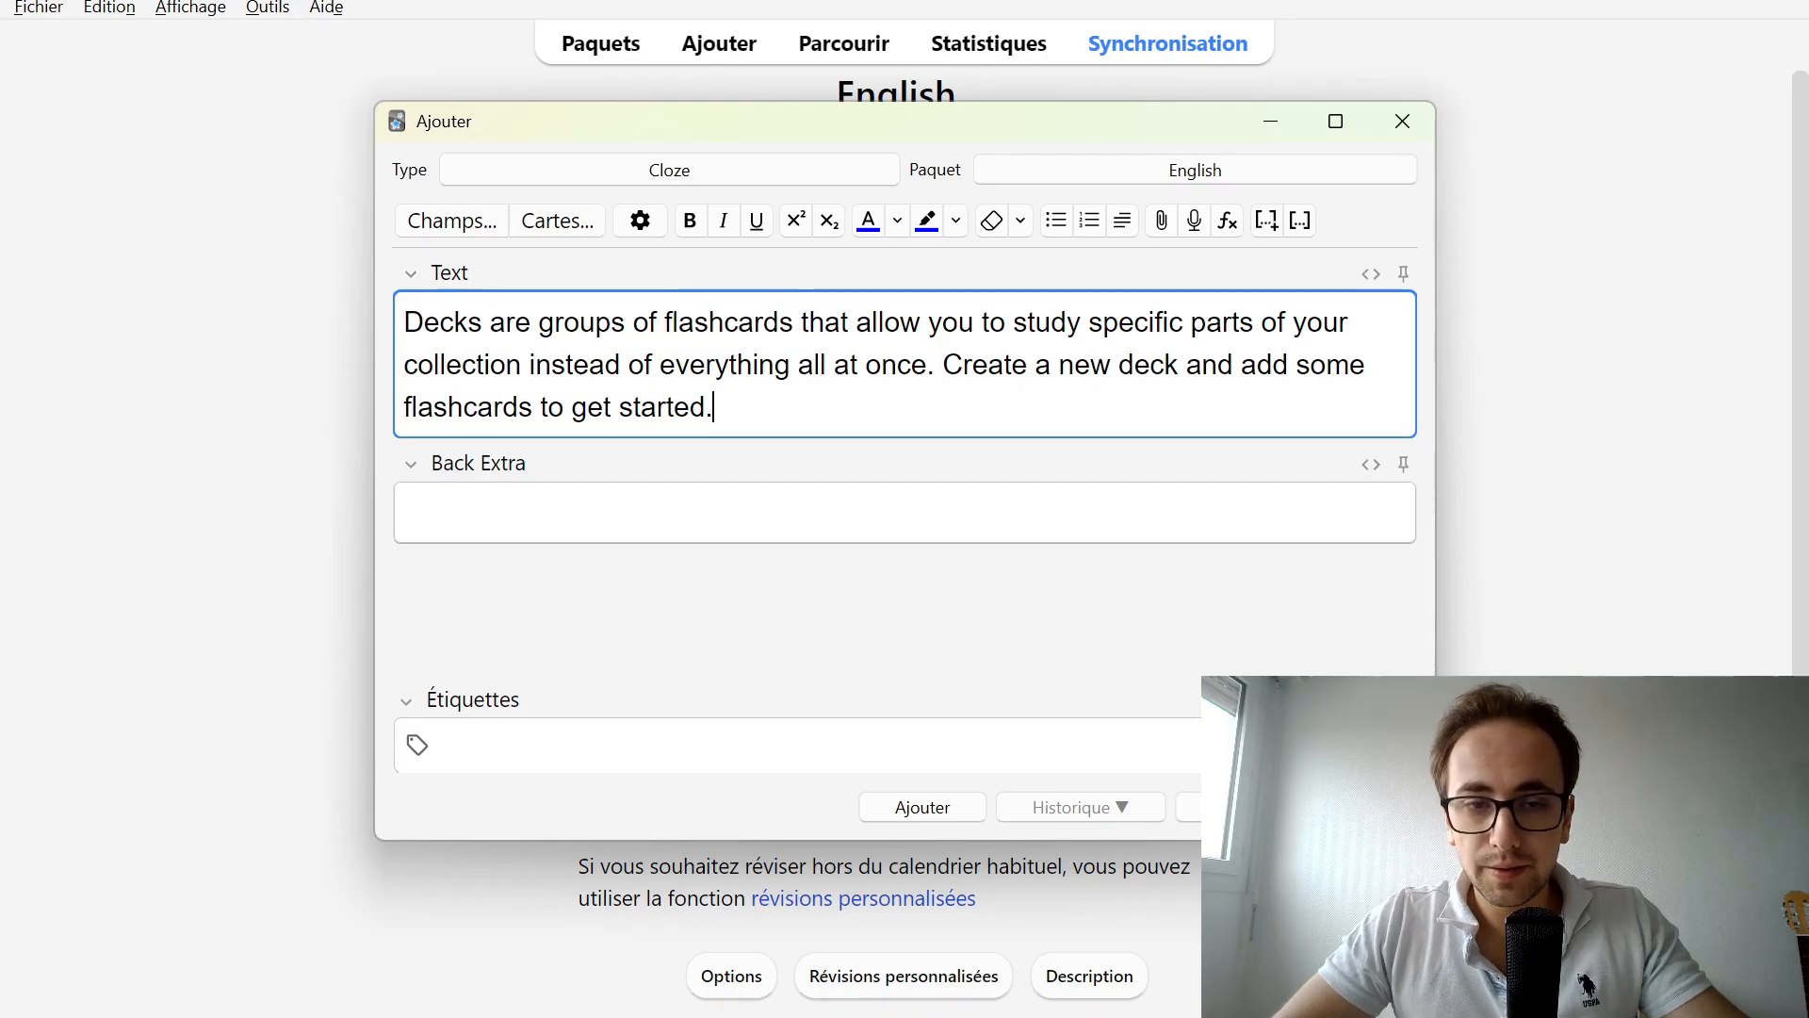
double_click(709, 322)
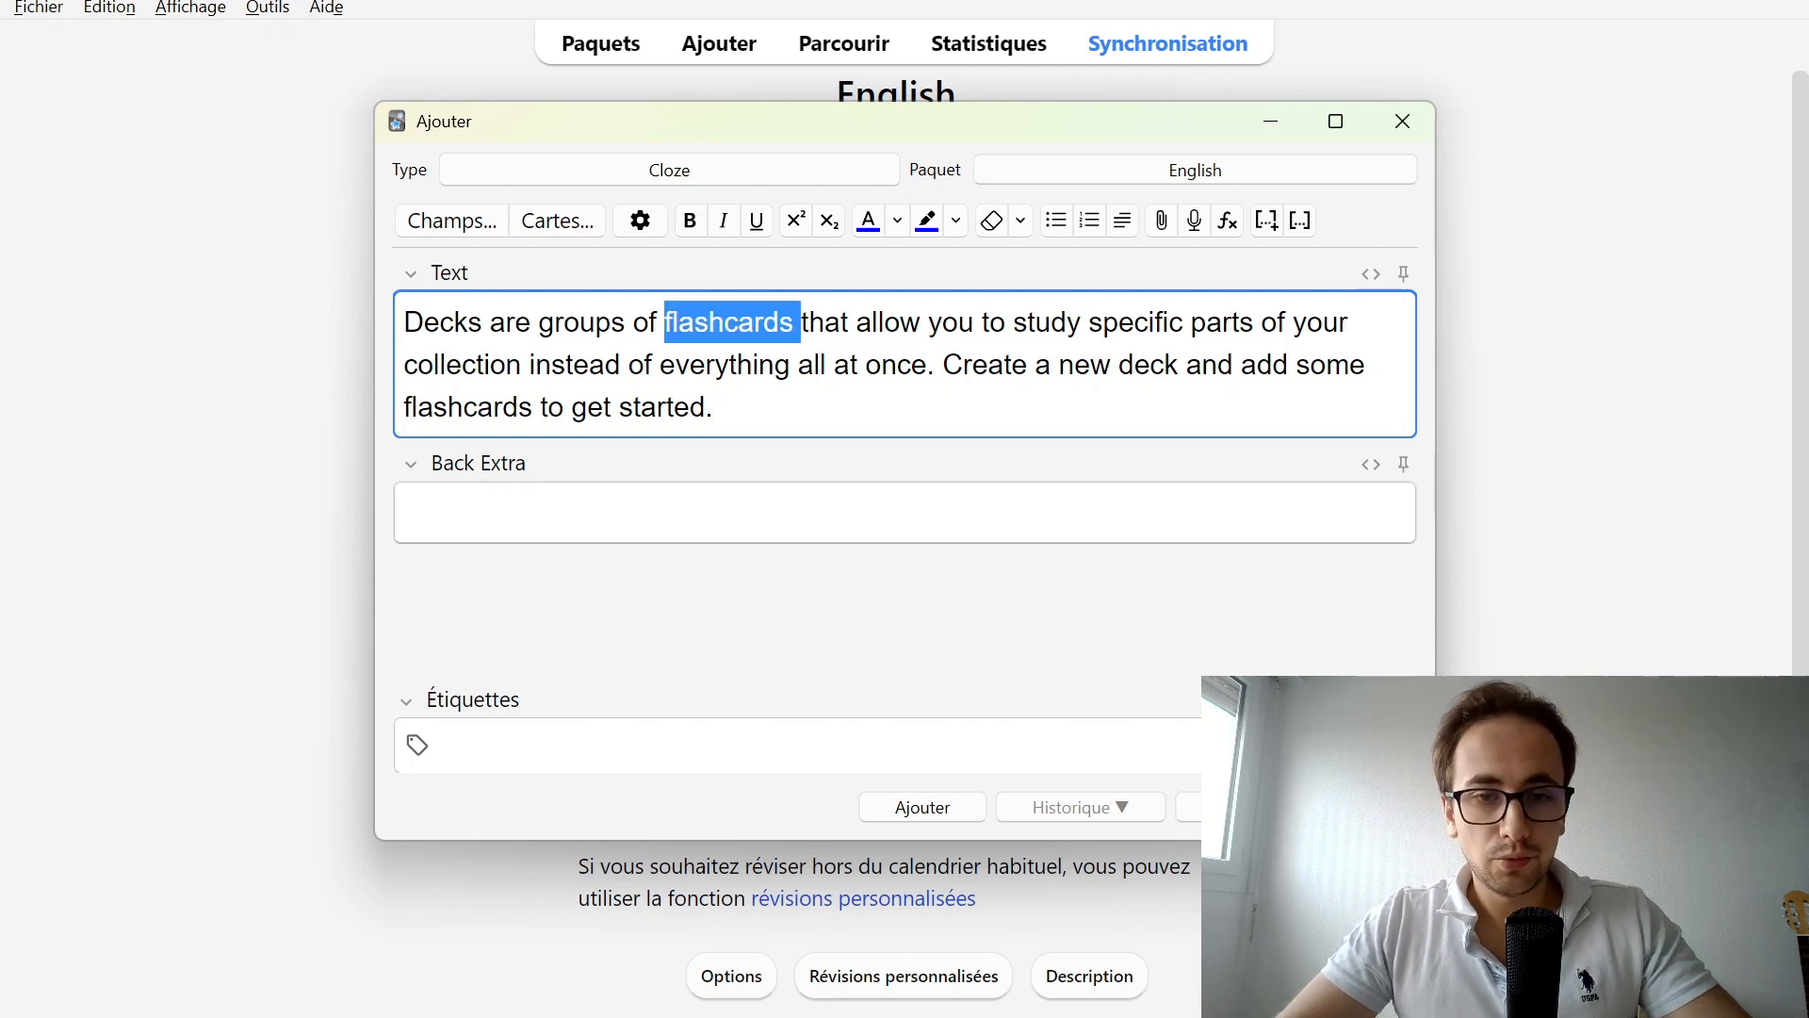
key("shift+Left")
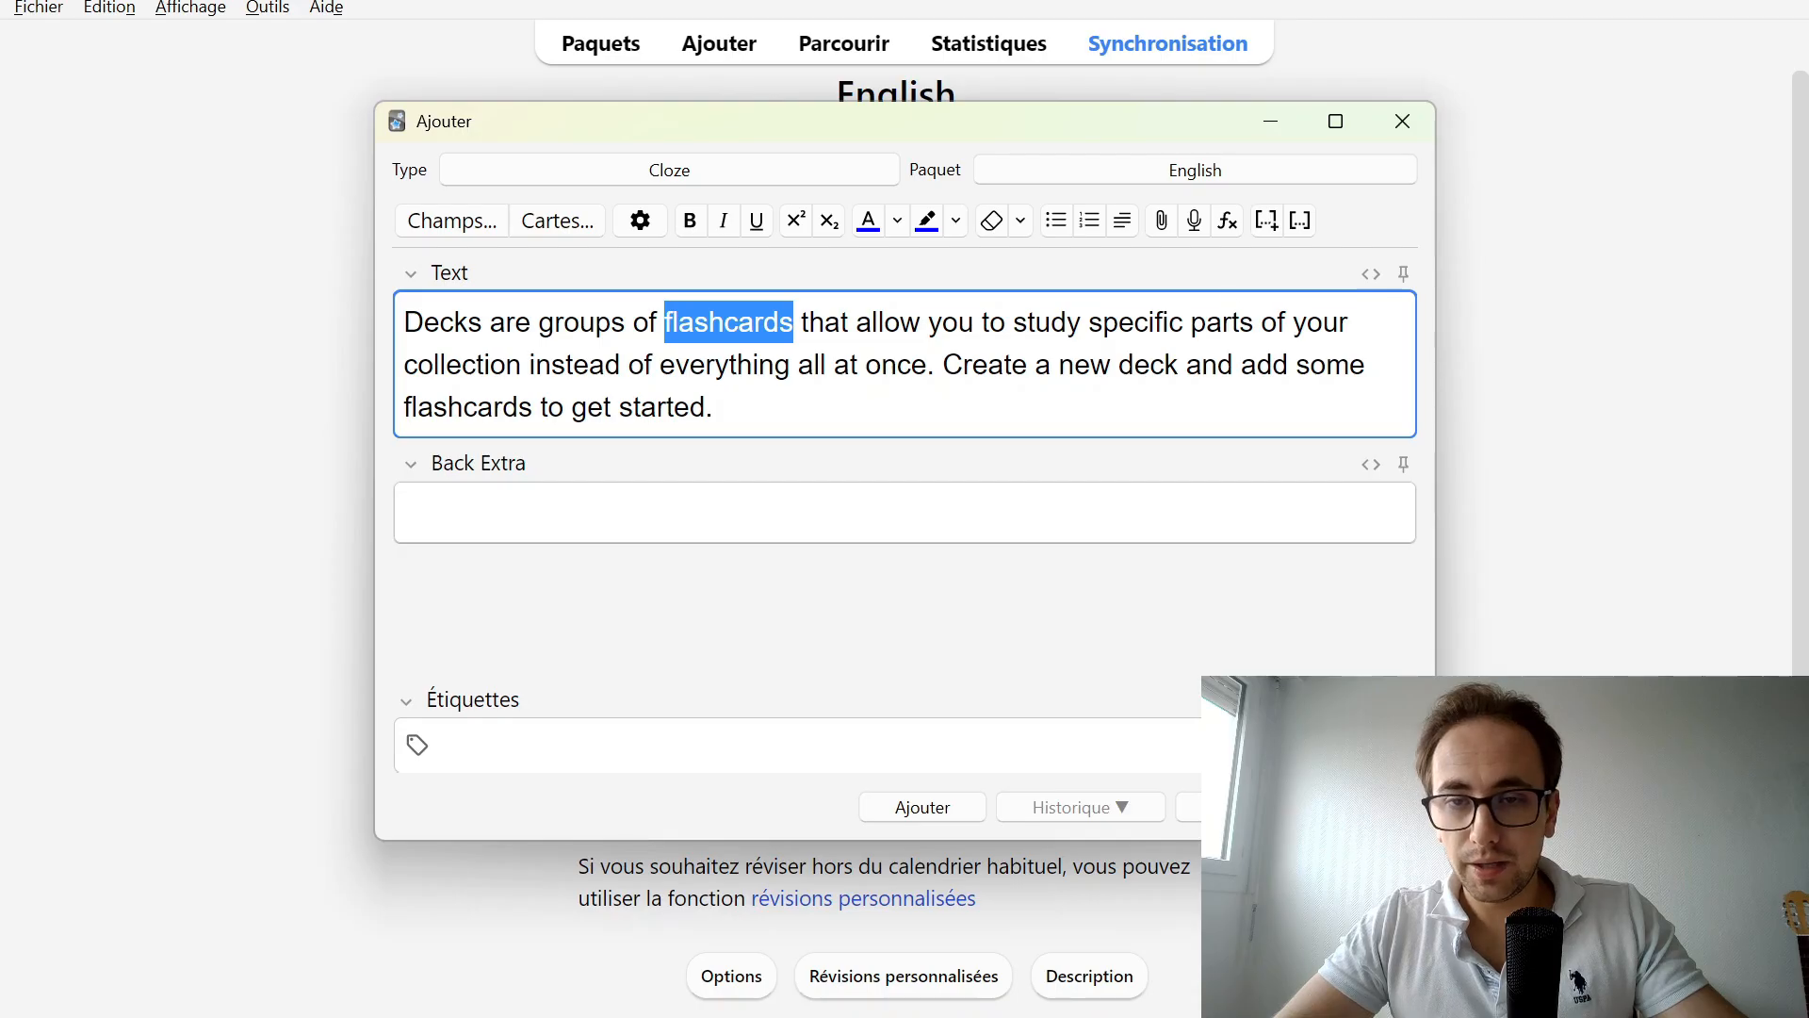
left_click(1268, 227)
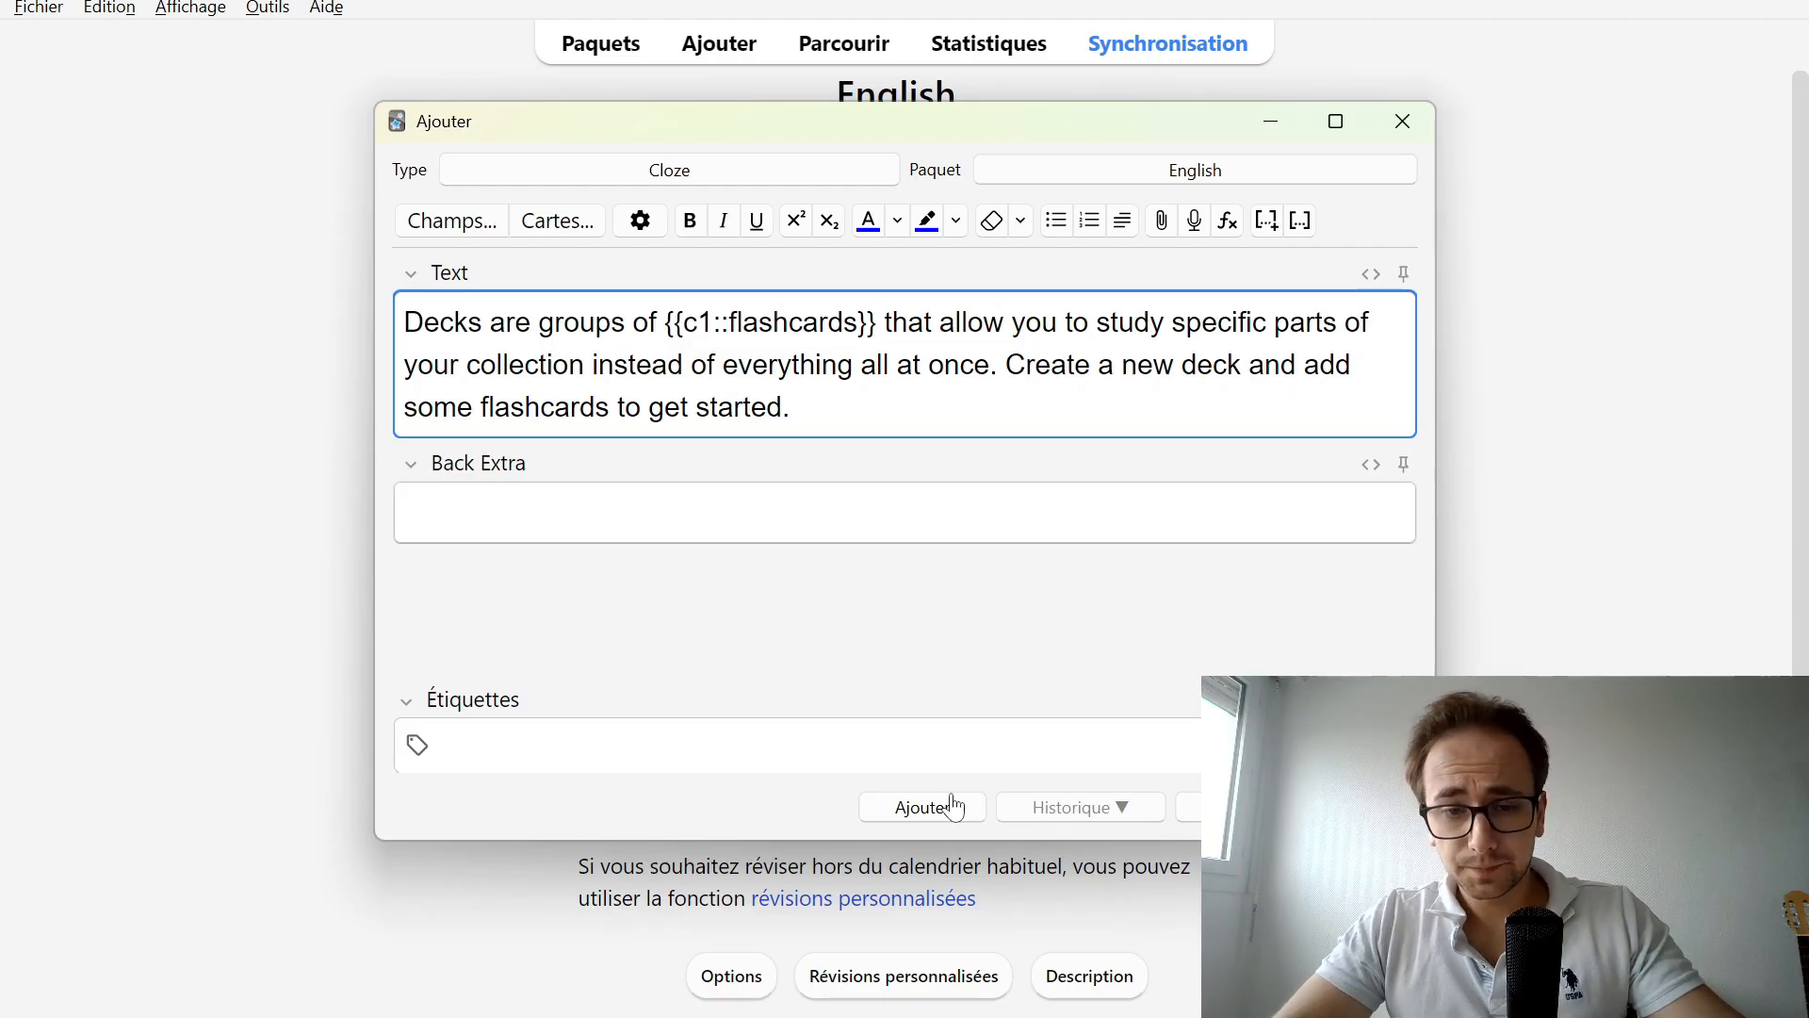
left_click(941, 818)
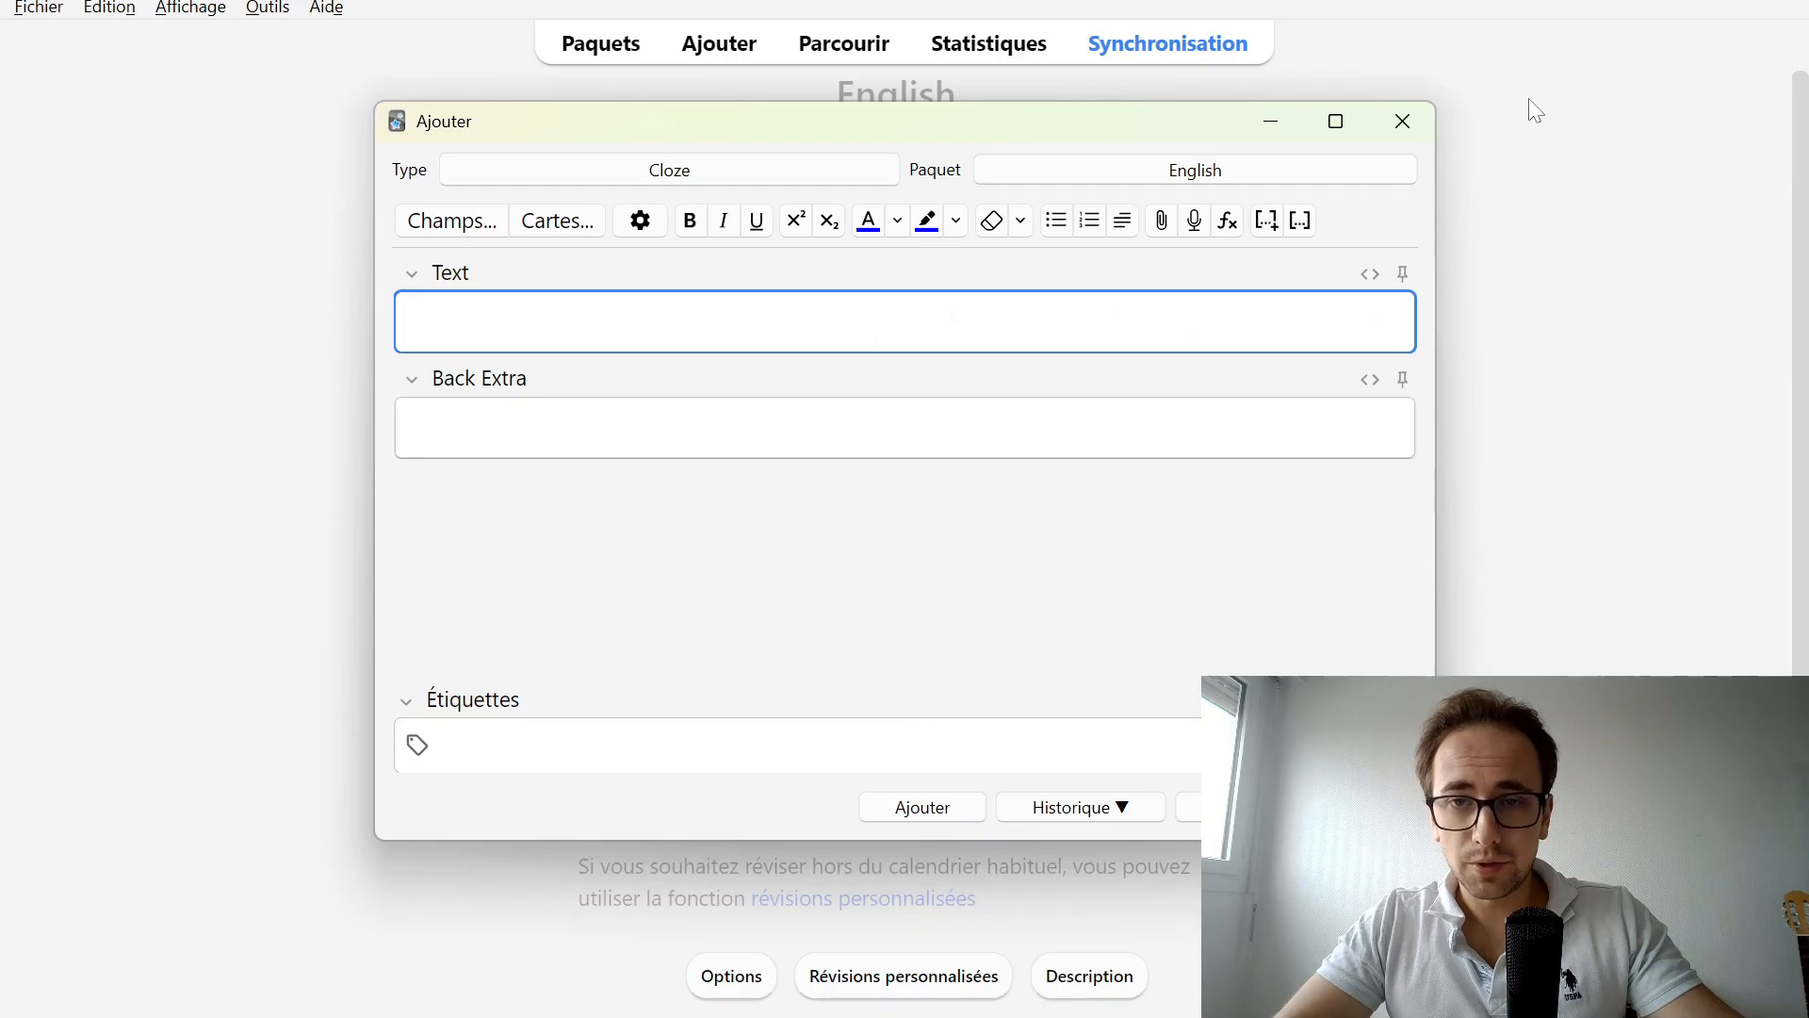
left_click(1404, 122)
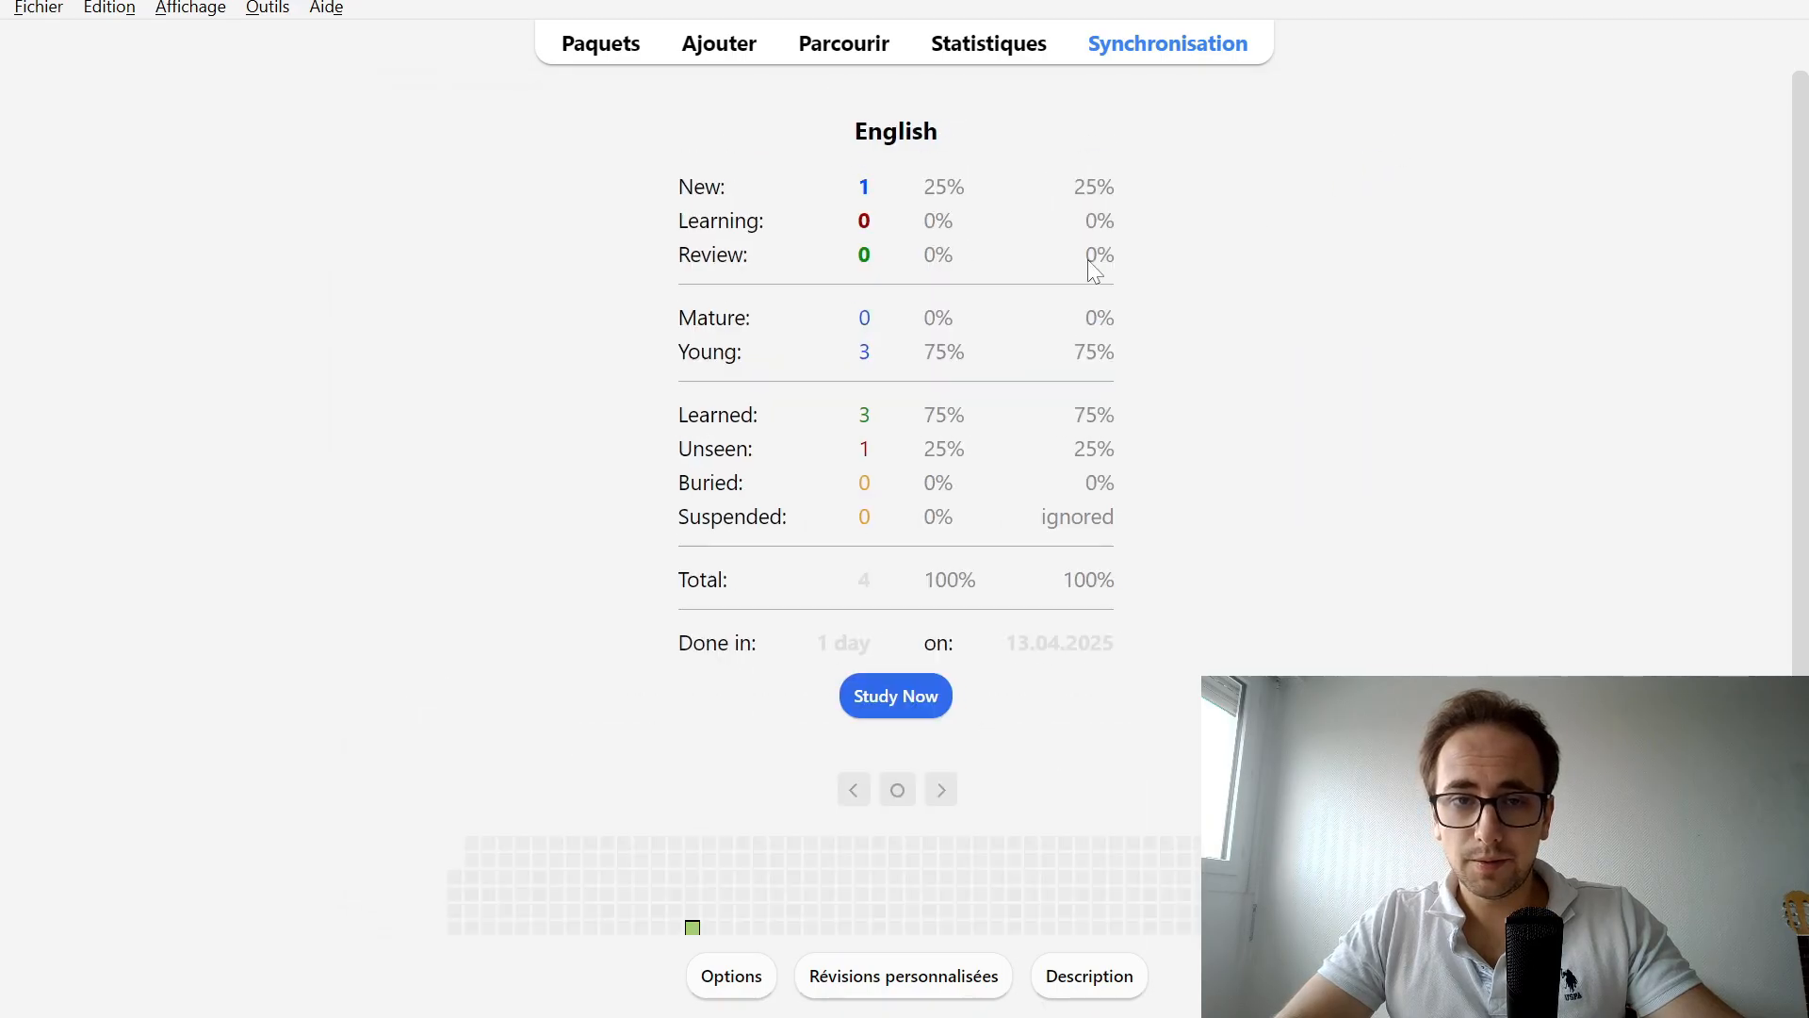
Study the new cloze card in the English deck, revealing the hidden word and rating it "Correct"
left_click(914, 707)
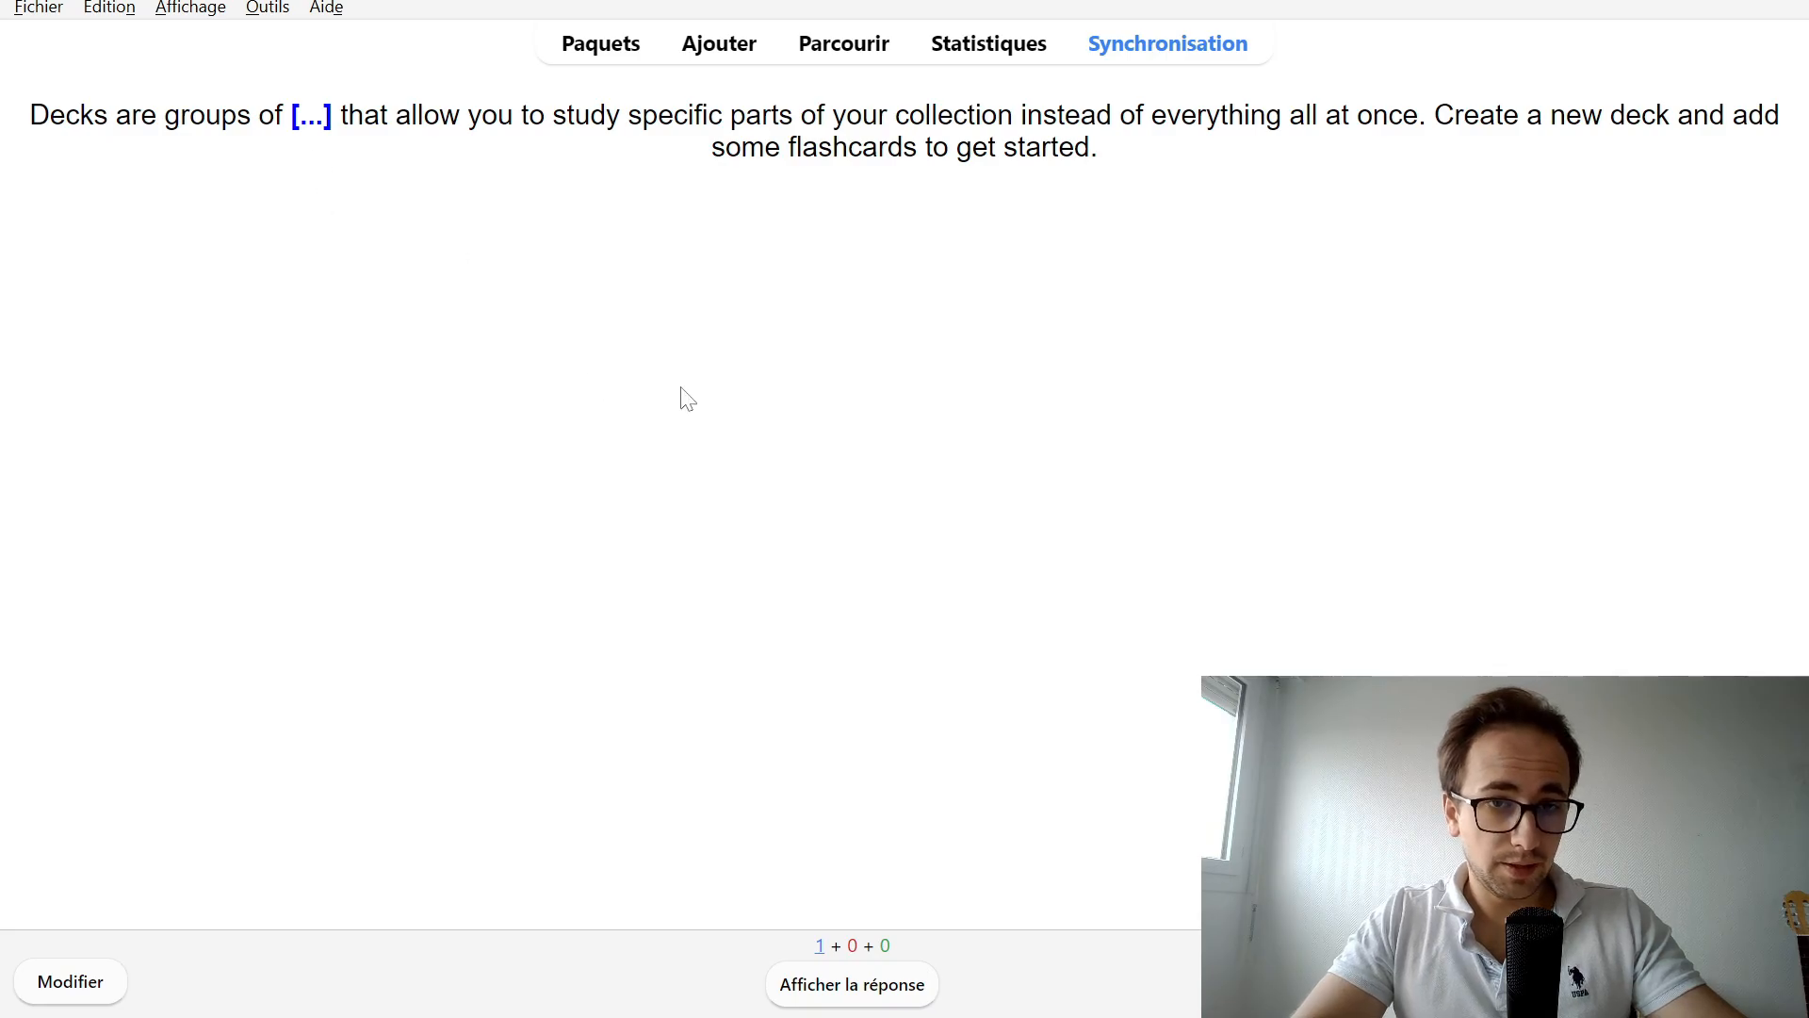
left_click(835, 984)
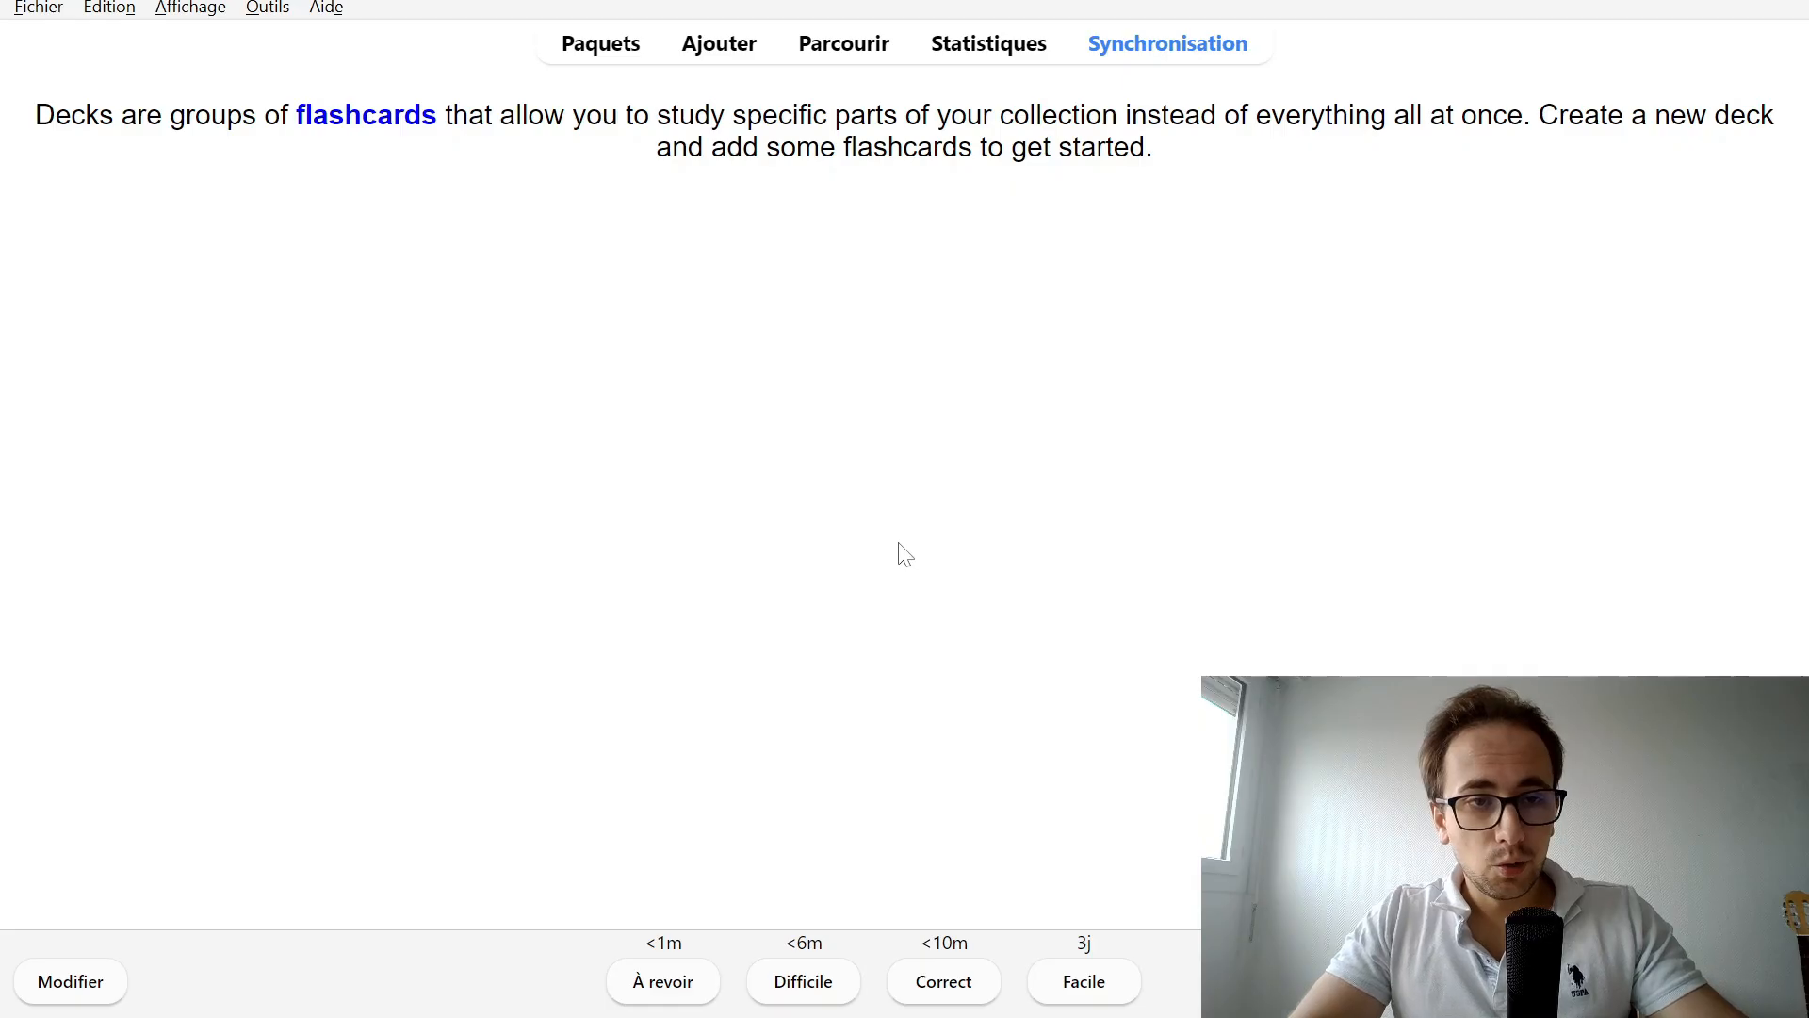
left_click(953, 990)
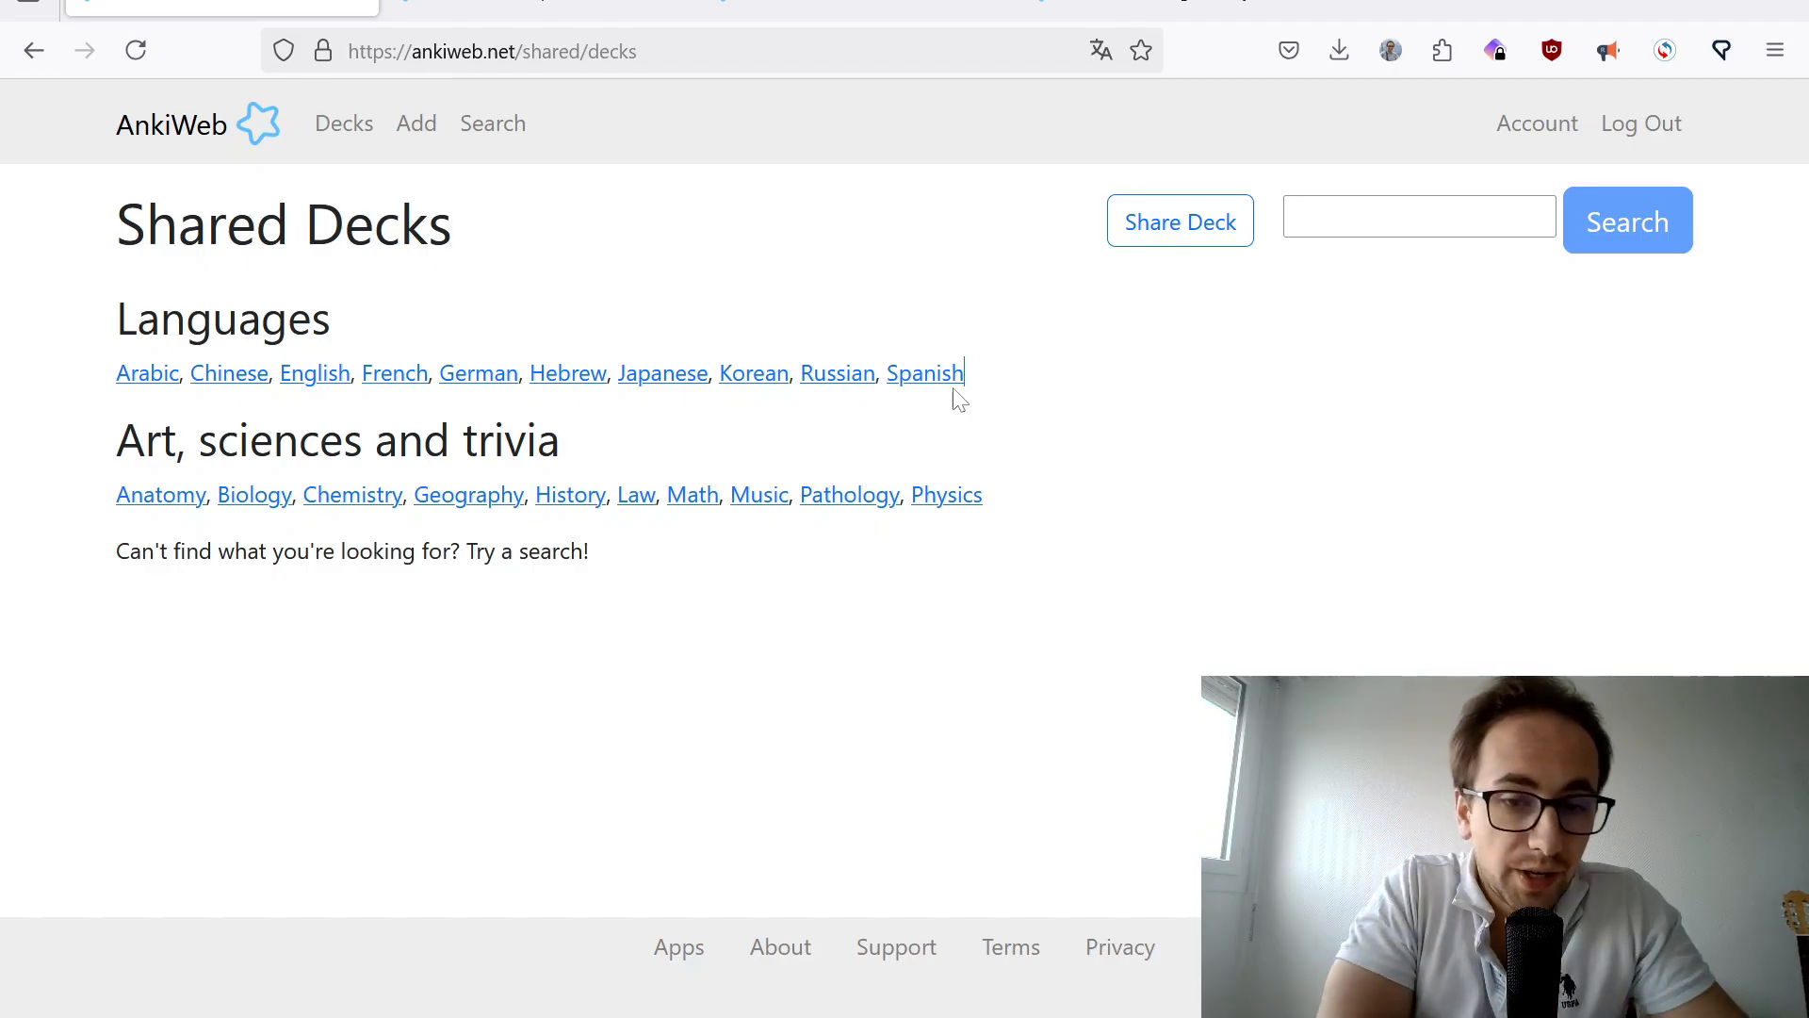
left_click(1376, 216)
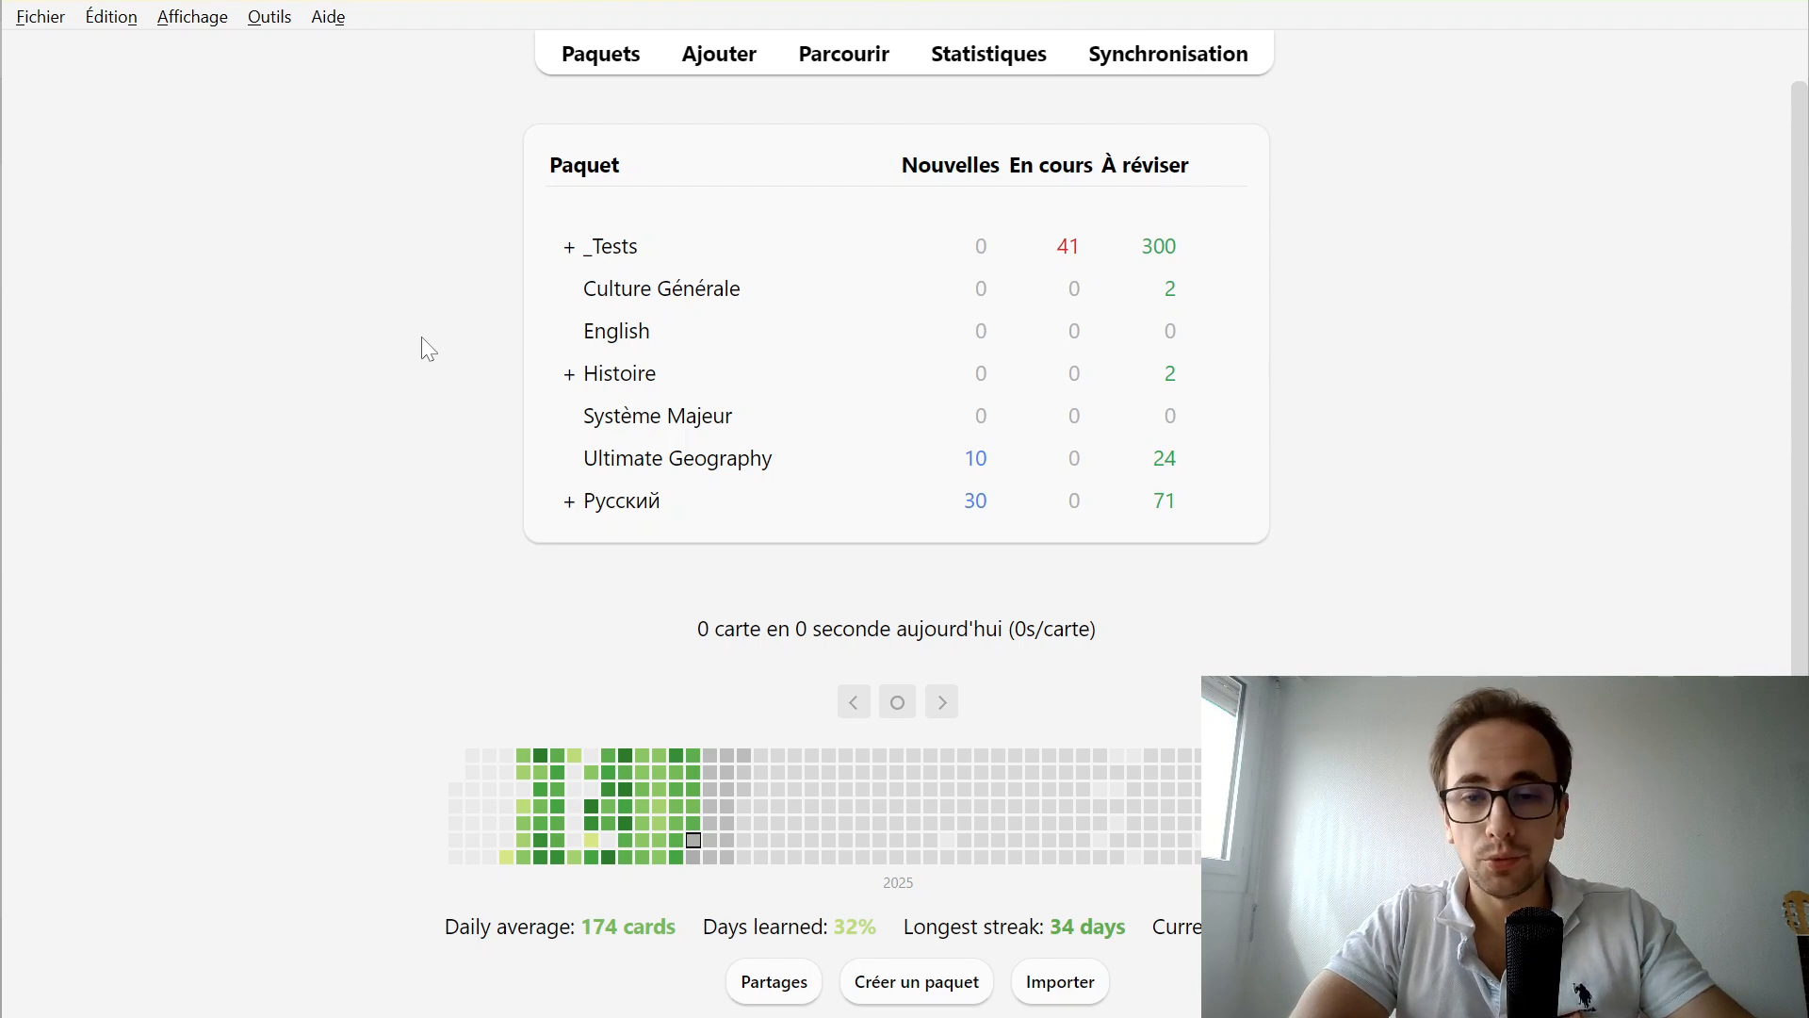
Expand the Histoire deck and examine how the decks and subdecks are organised in the deck list
left_click(568, 373)
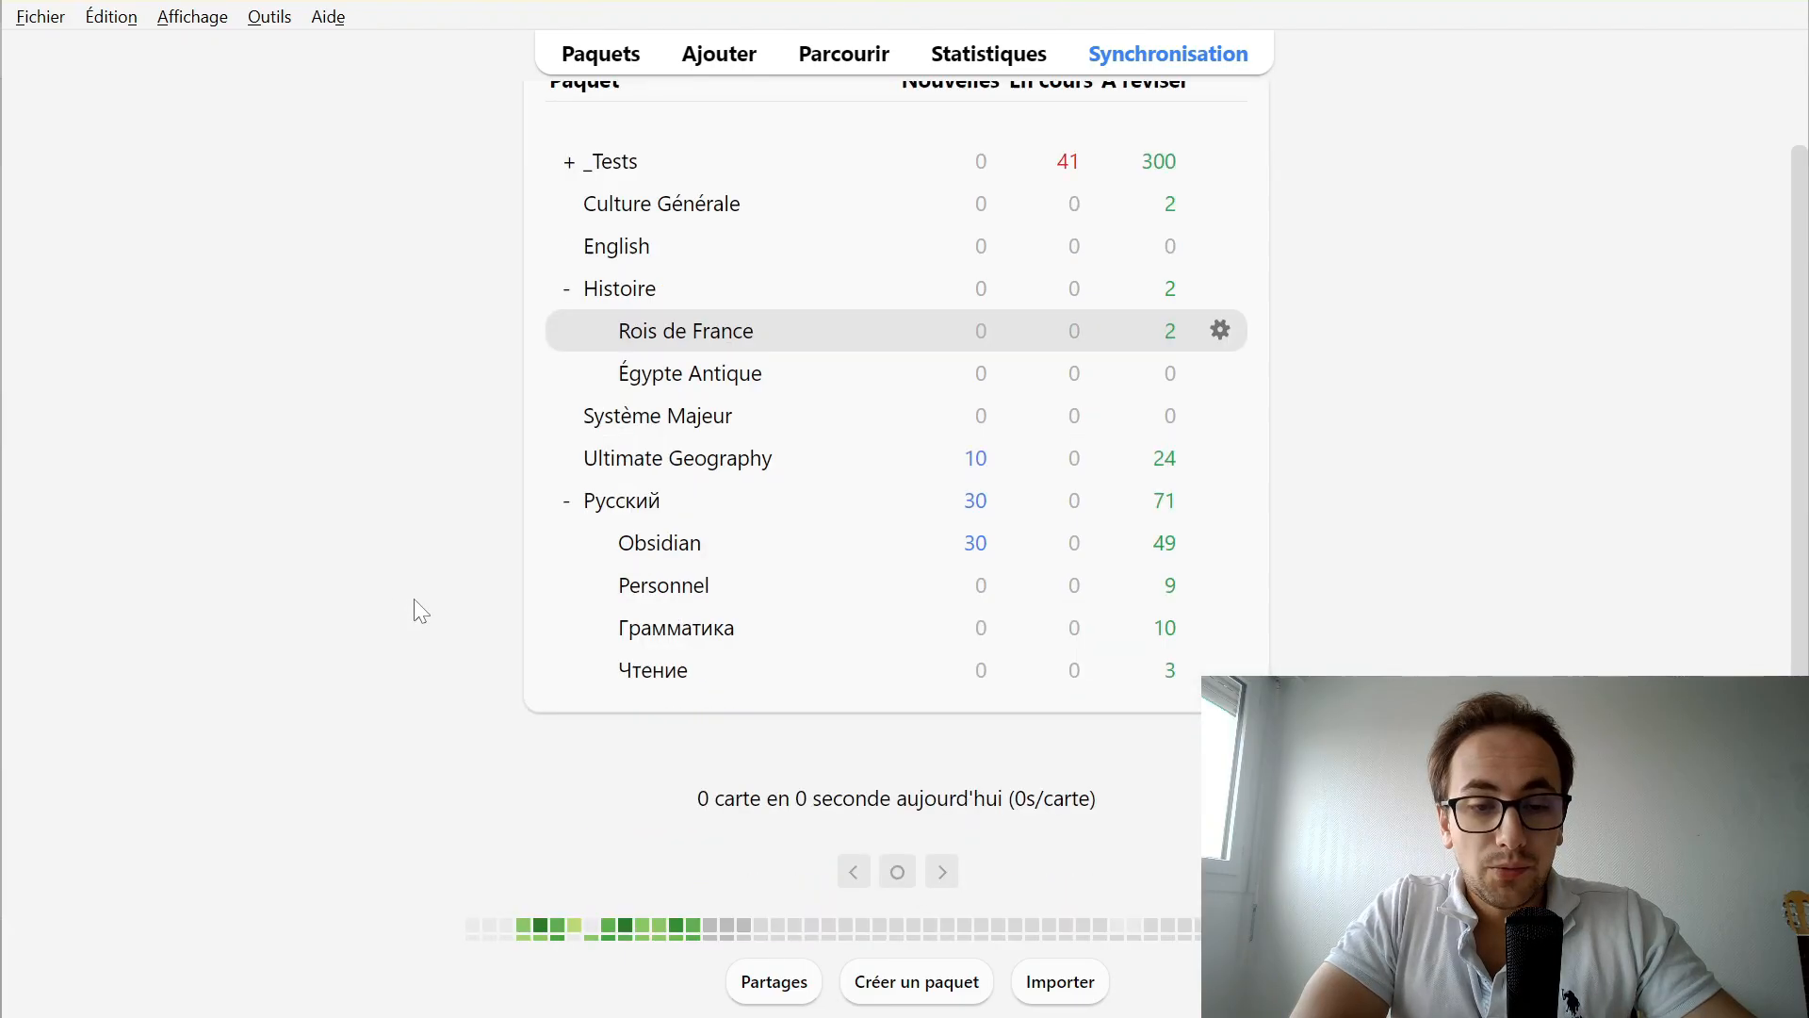
scroll(647, 461, "down", 2)
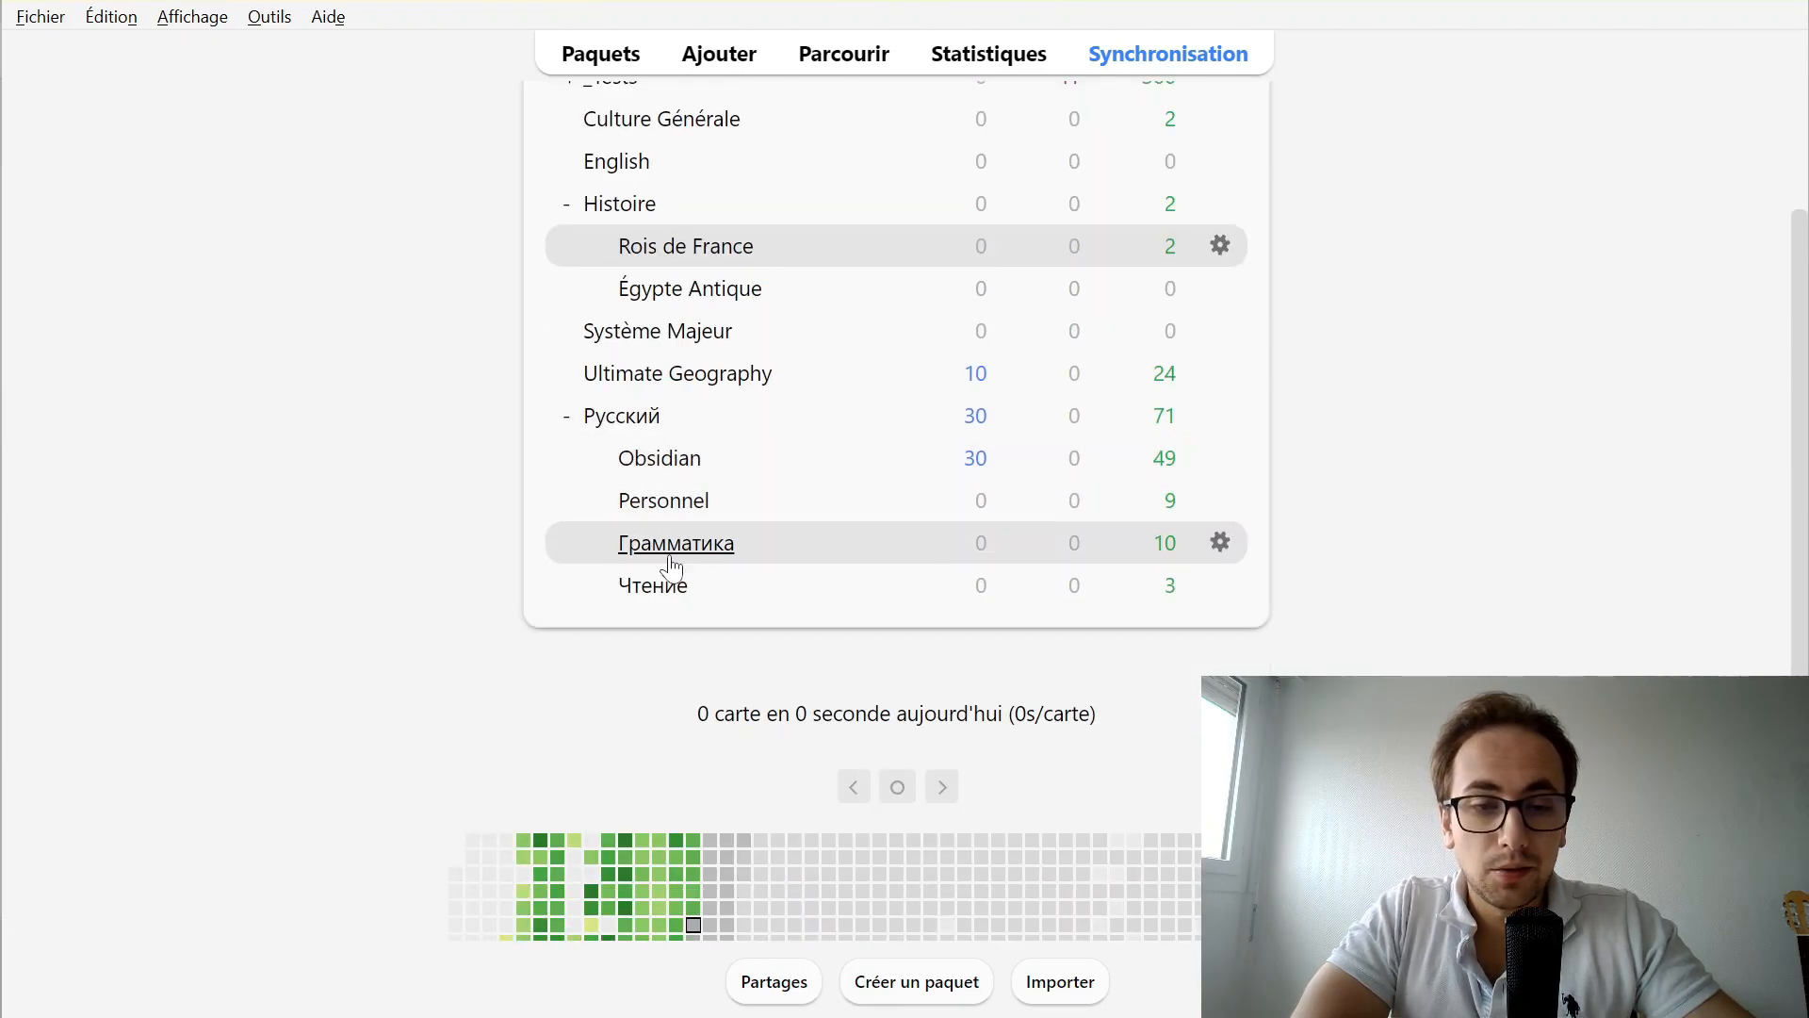